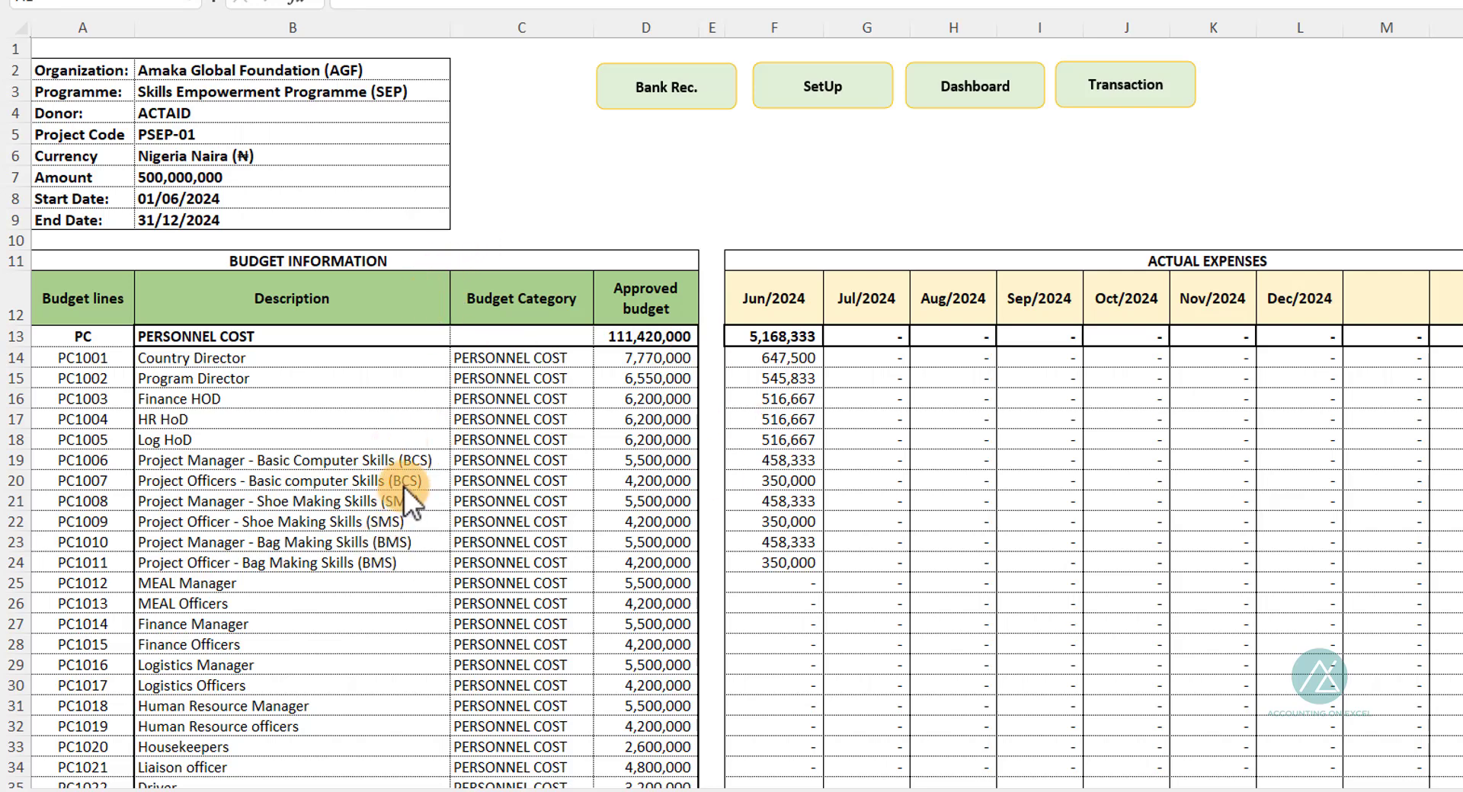
# Step: Compare the Organization cell B2 on the budget sheet with the Business Name cell on the SetUp sheet
pyautogui.click(61, 71)
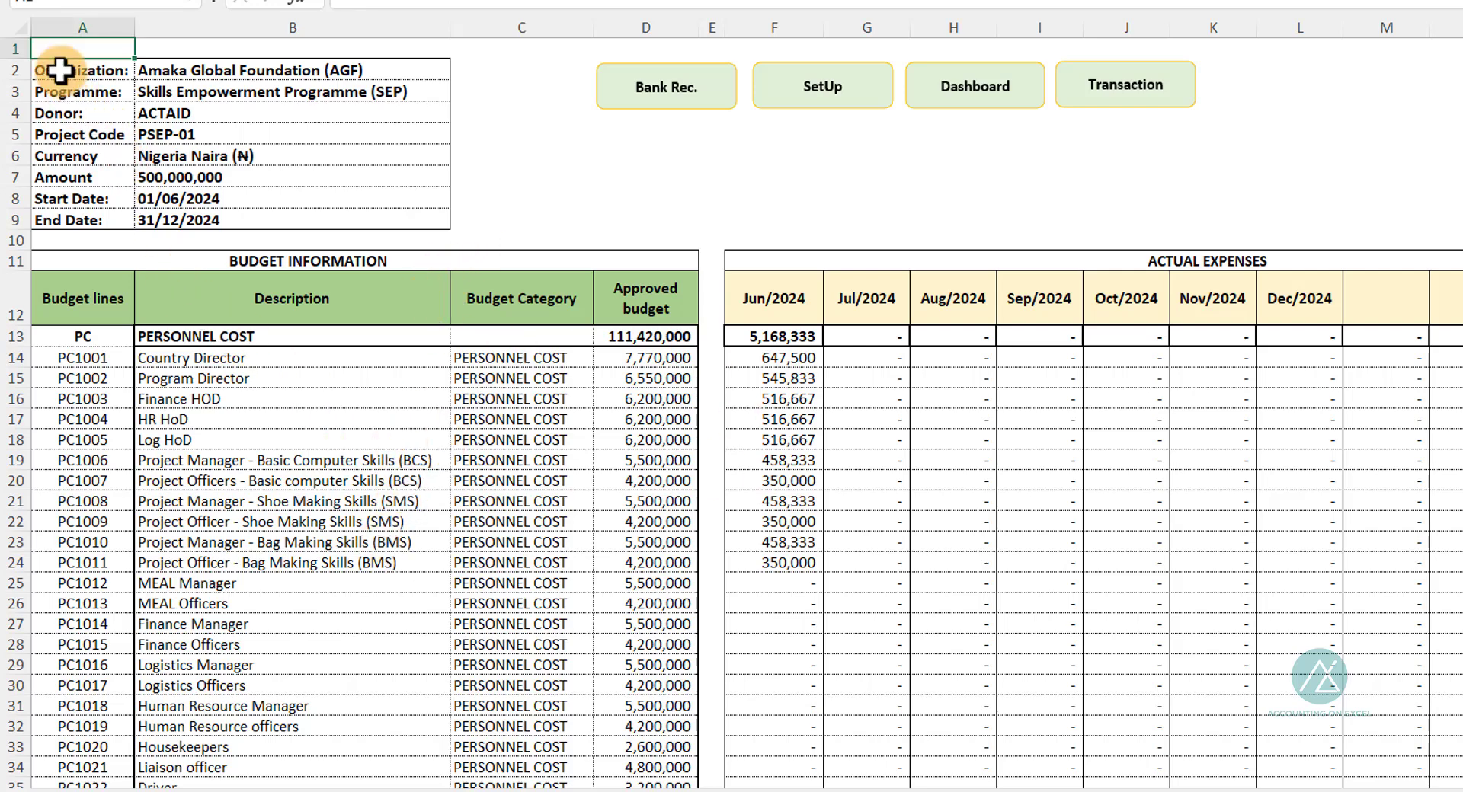
pyautogui.click(160, 70)
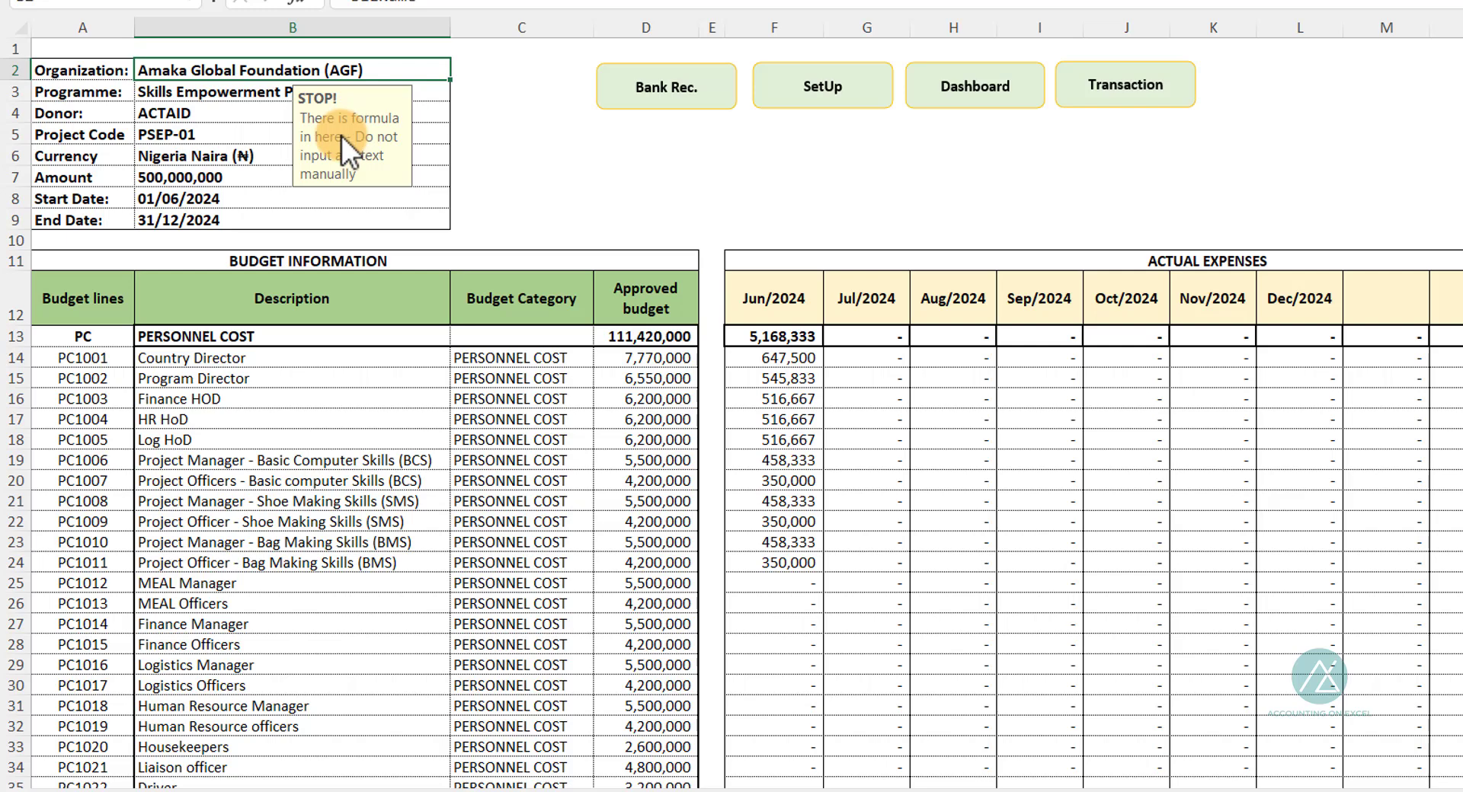
pyautogui.click(822, 86)
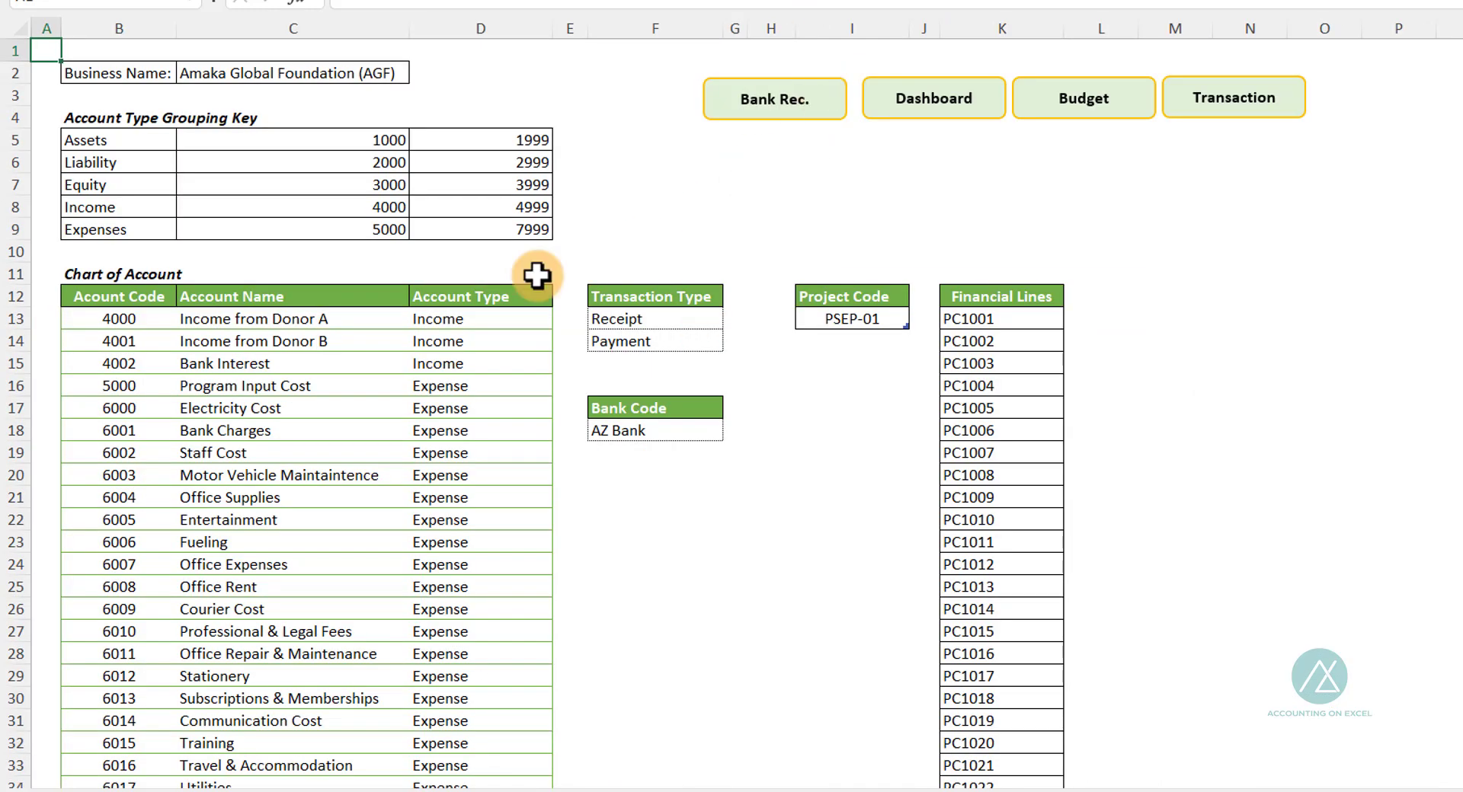
pyautogui.click(239, 74)
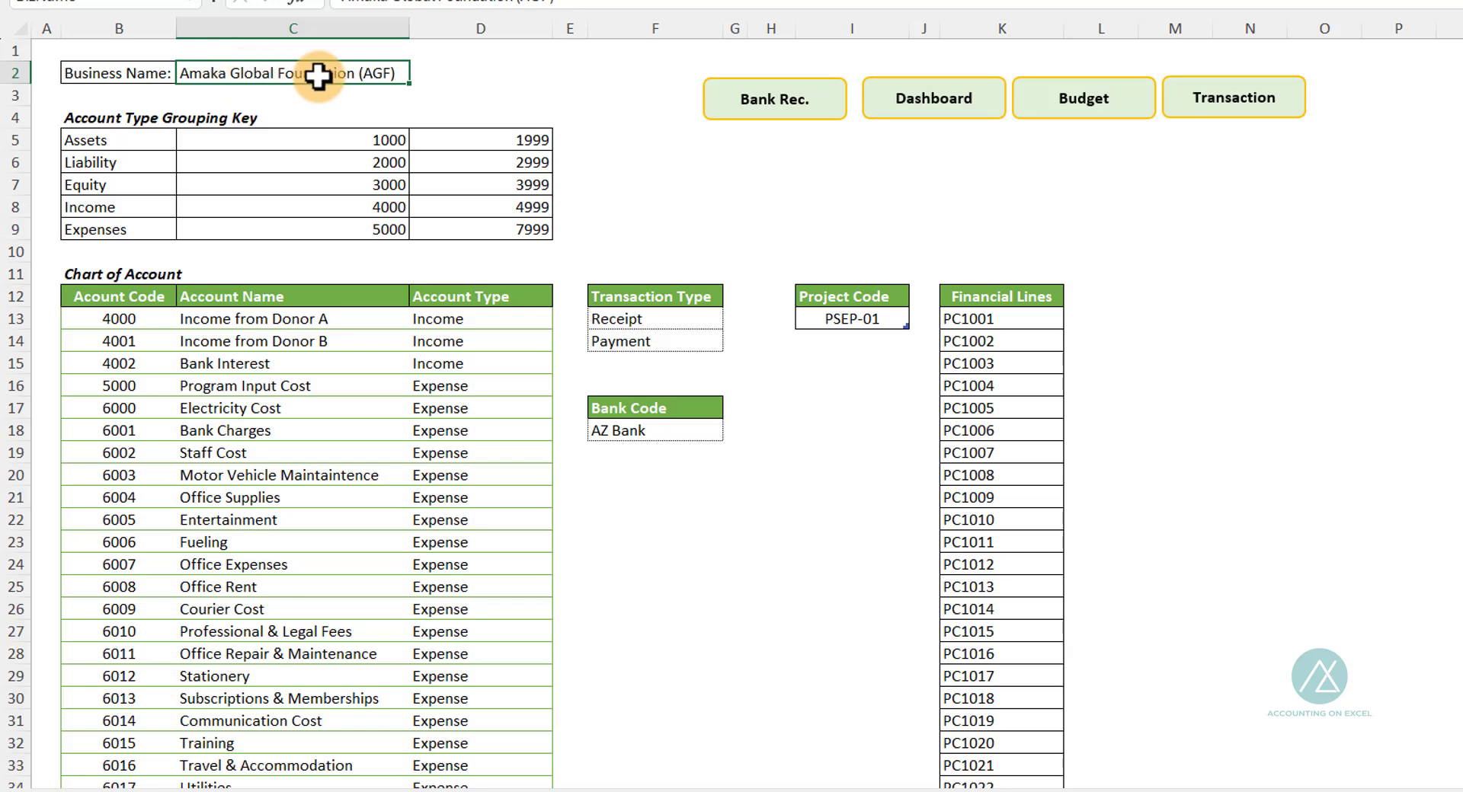
pyautogui.click(1064, 106)
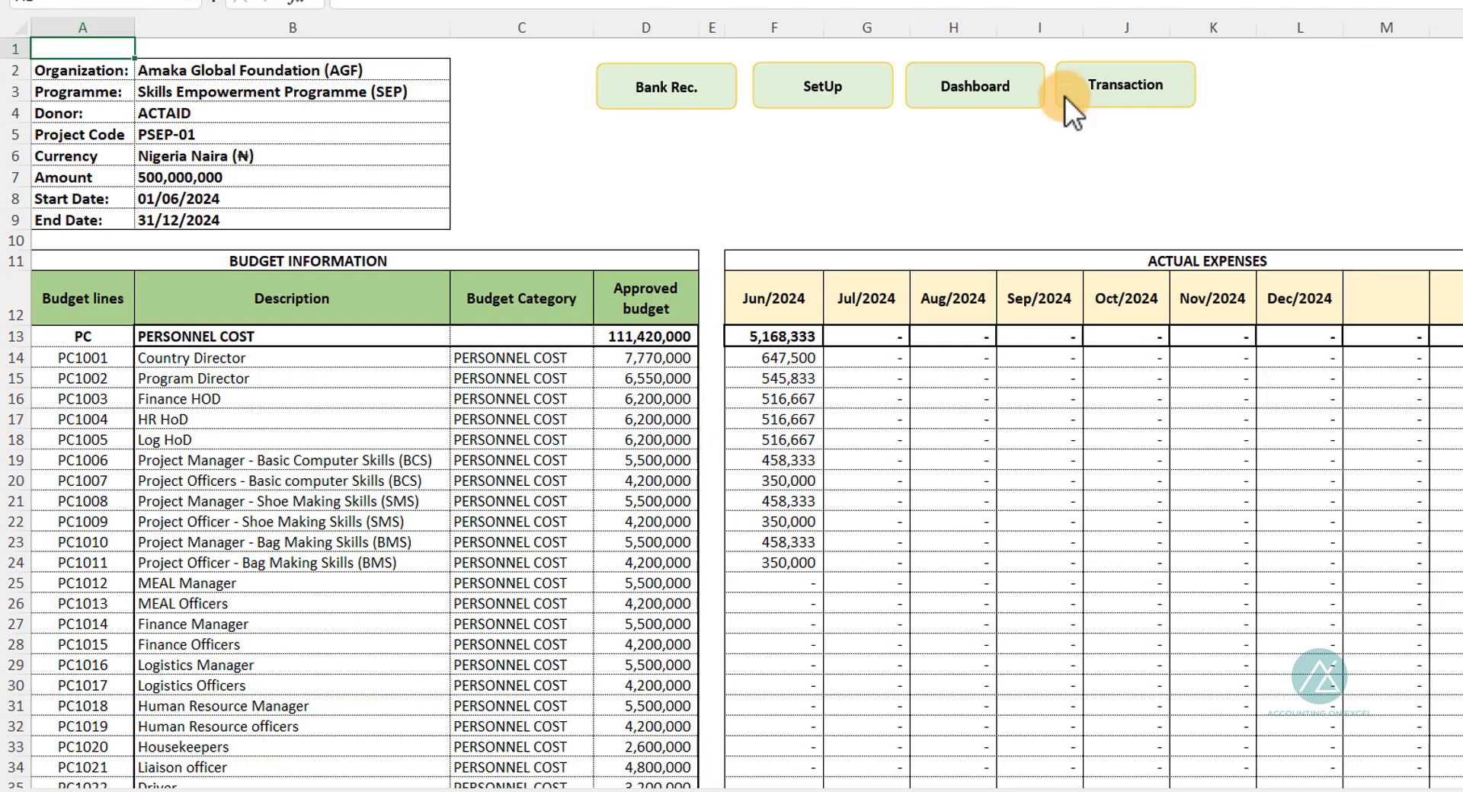
pyautogui.click(216, 71)
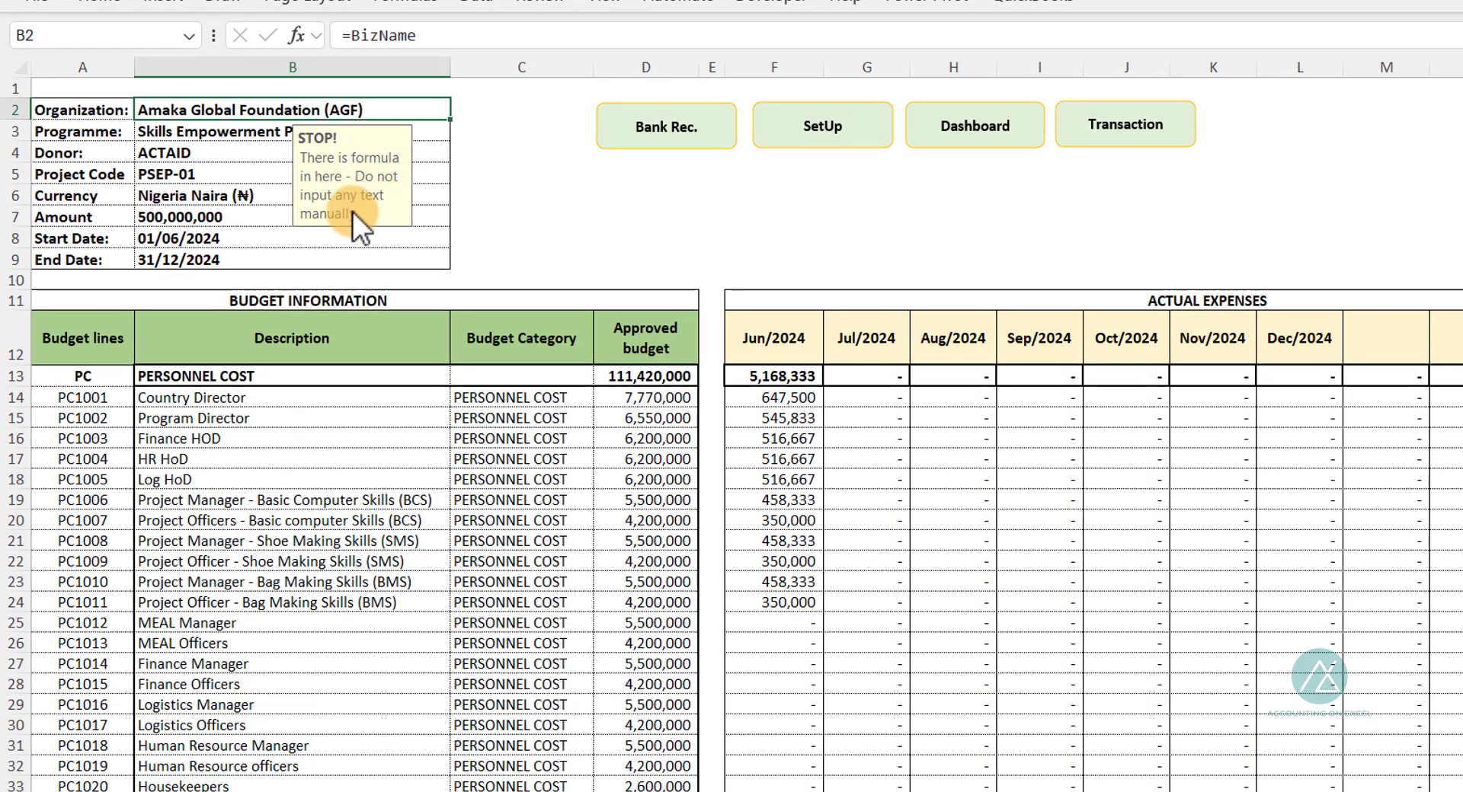
# Step: Review the programme, donor, project code, currency and amount, and check the amount against the TOTAL row of the approved budget
pyautogui.click(177, 131)
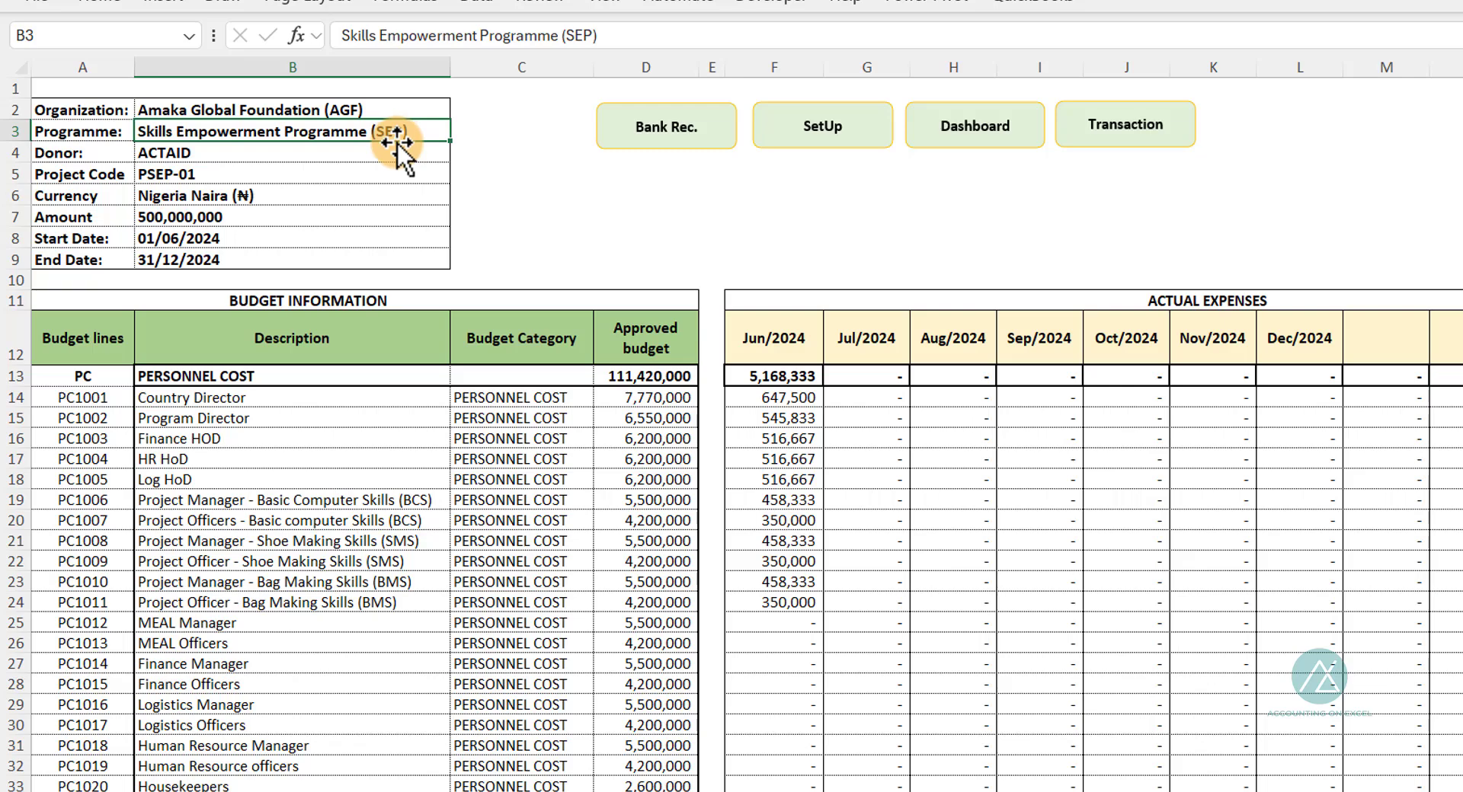
pyautogui.click(180, 153)
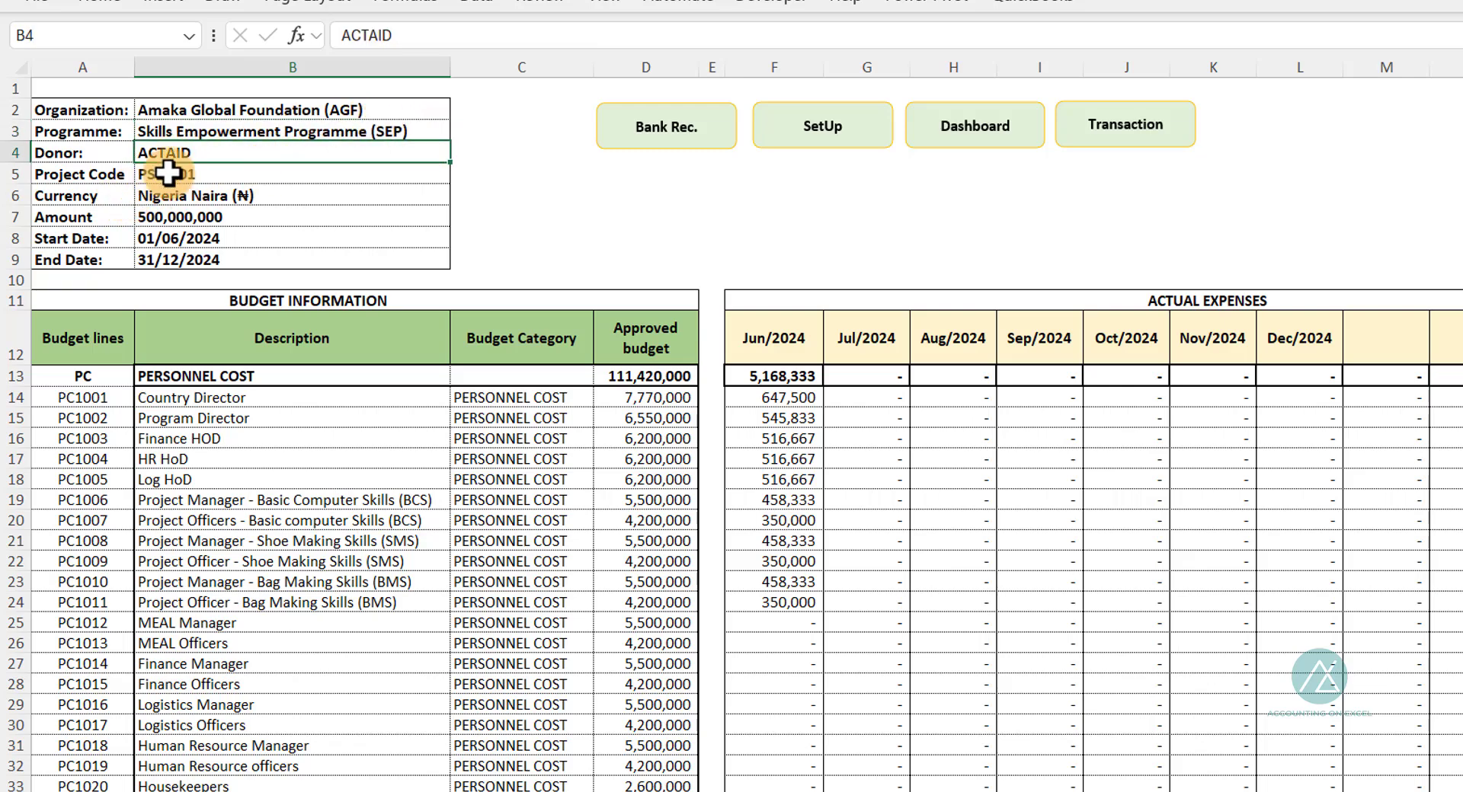
pyautogui.click(167, 174)
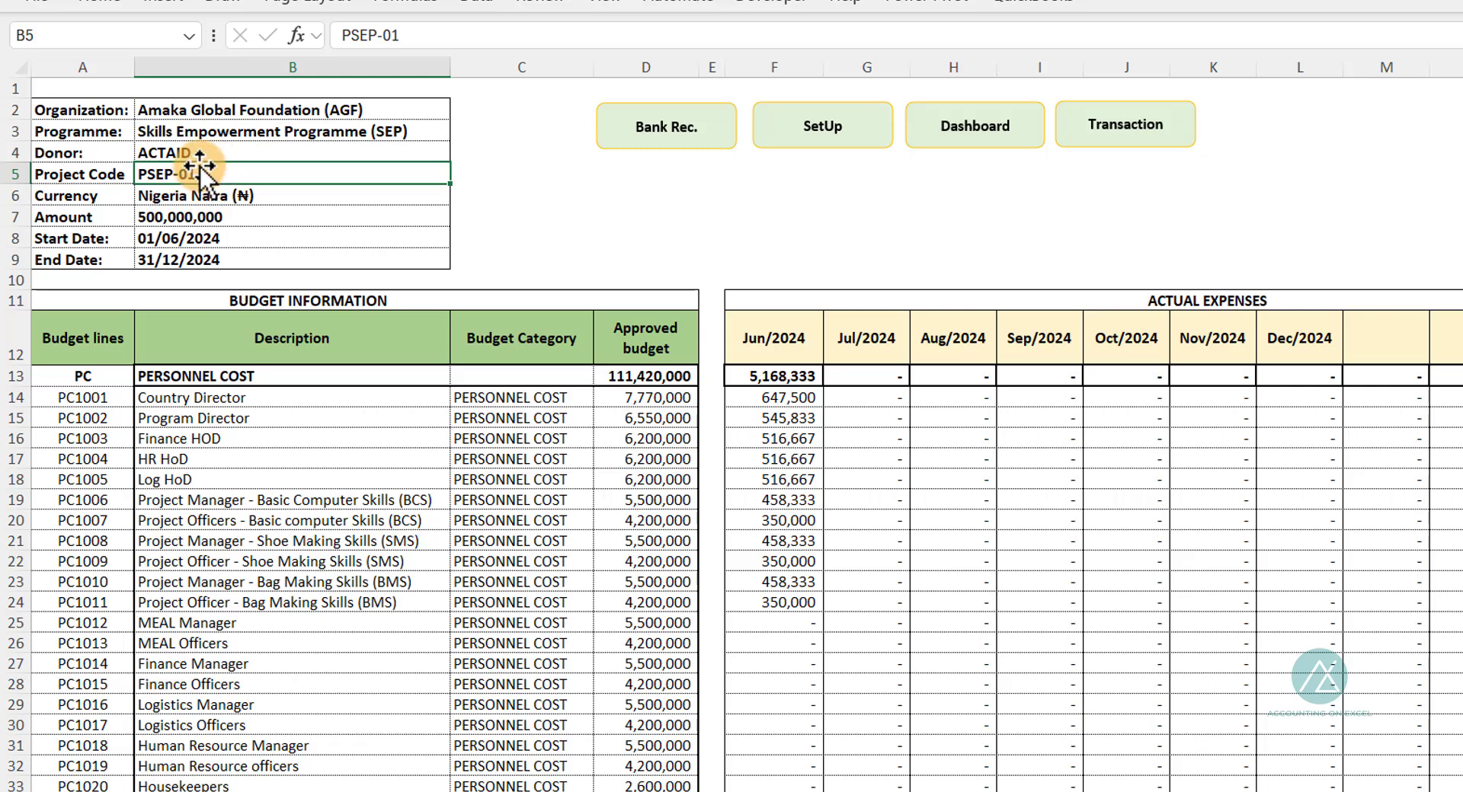
pyautogui.click(170, 196)
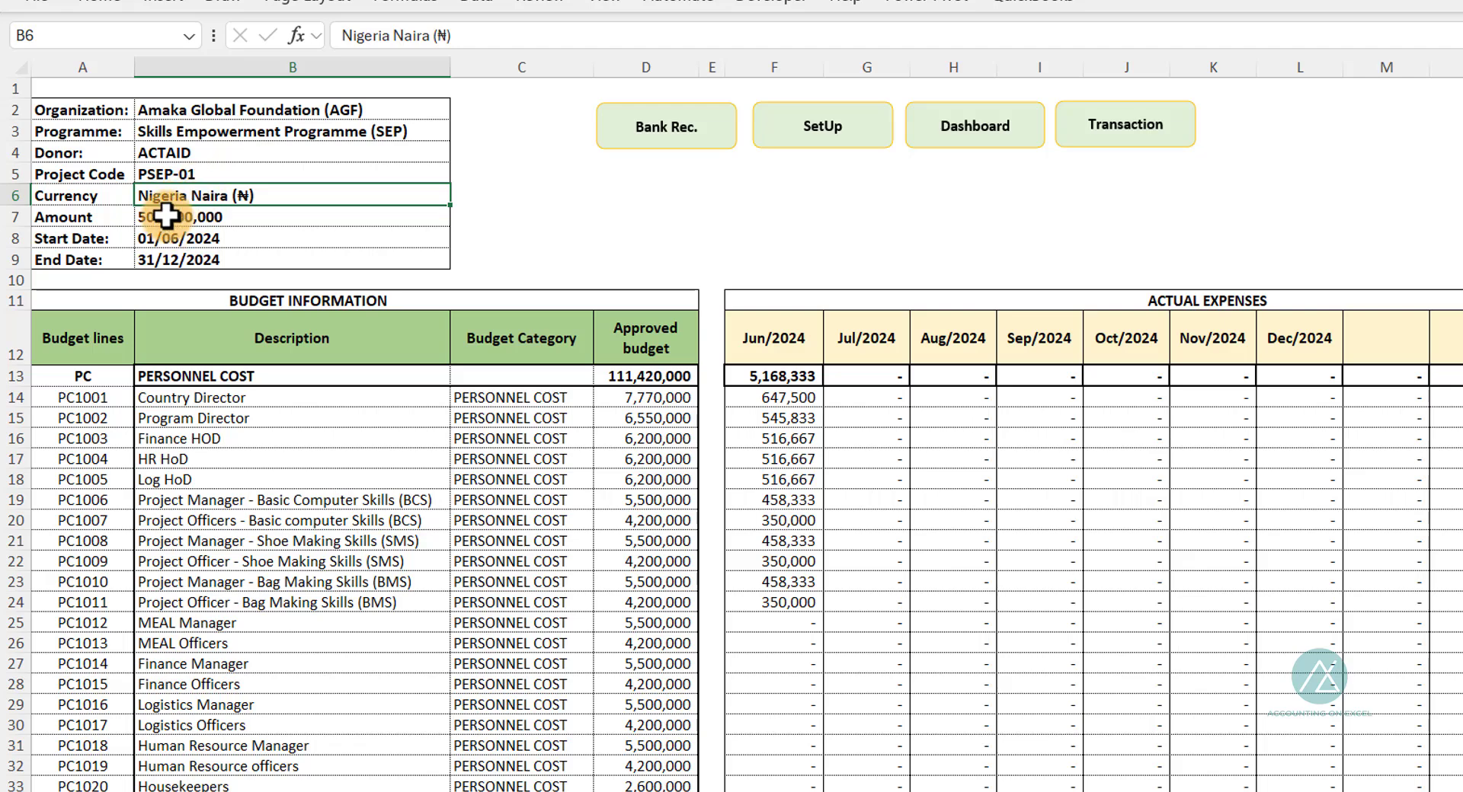
pyautogui.click(167, 218)
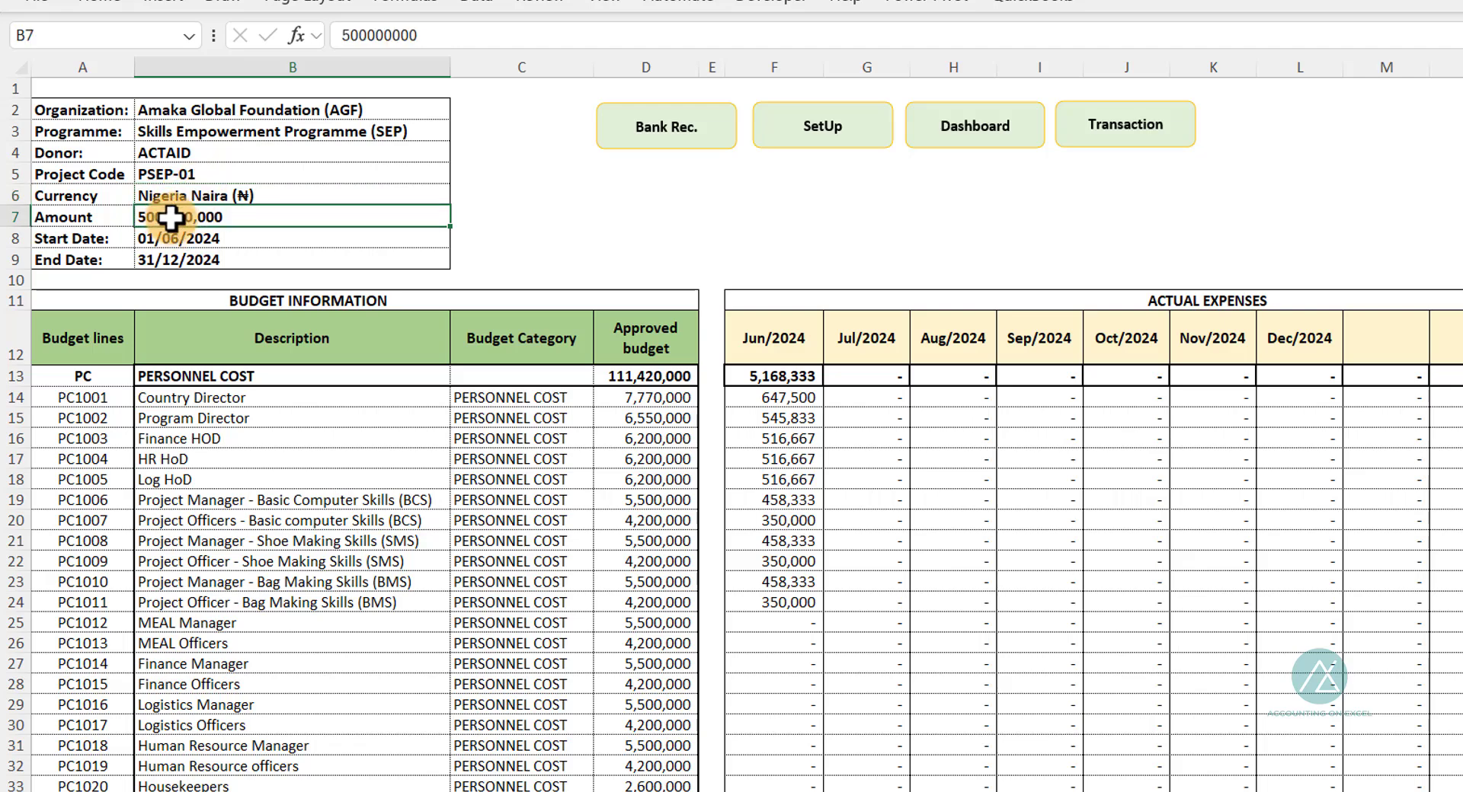
pyautogui.scroll(-17, 392, 402)
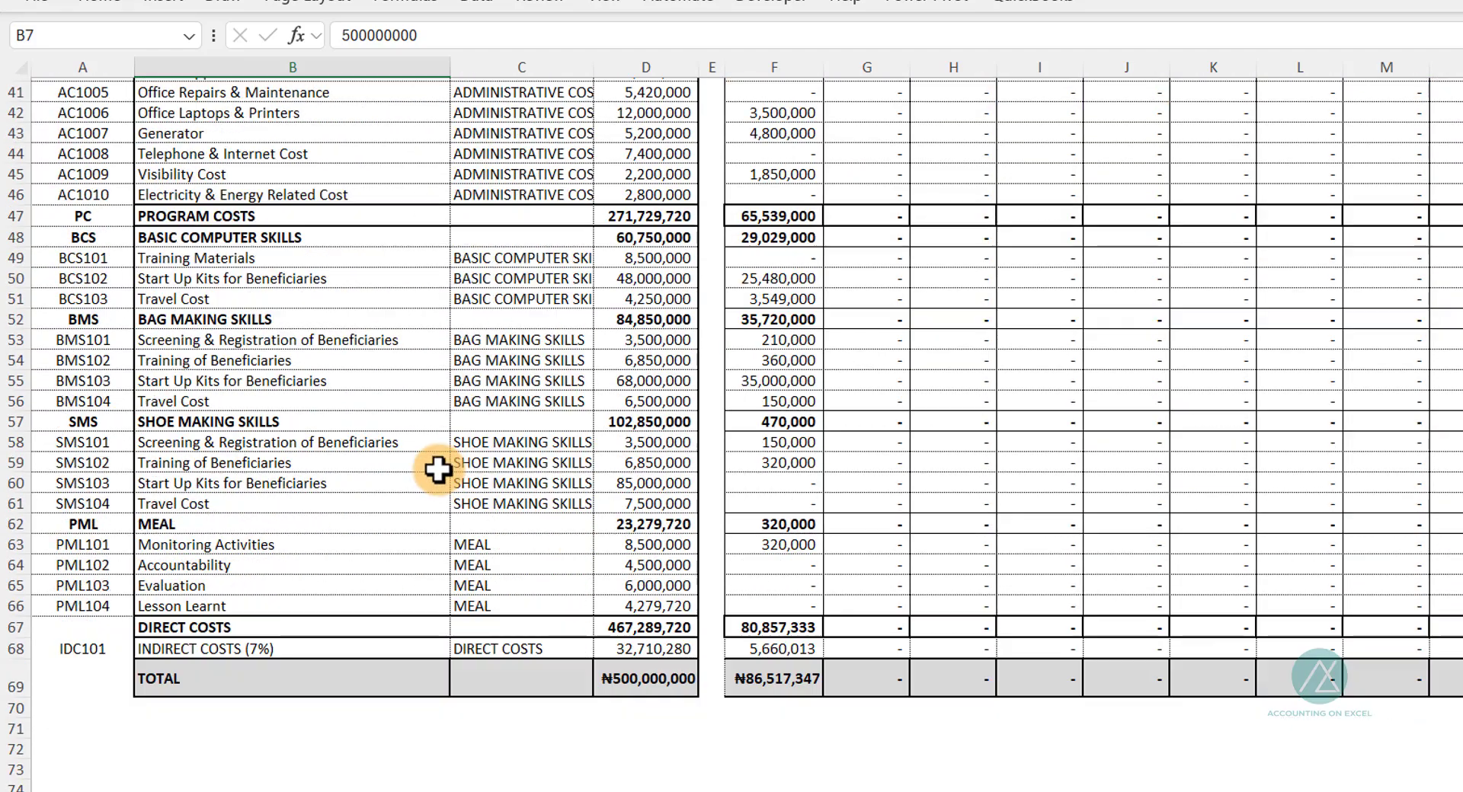
pyautogui.scroll(17, 412, 476)
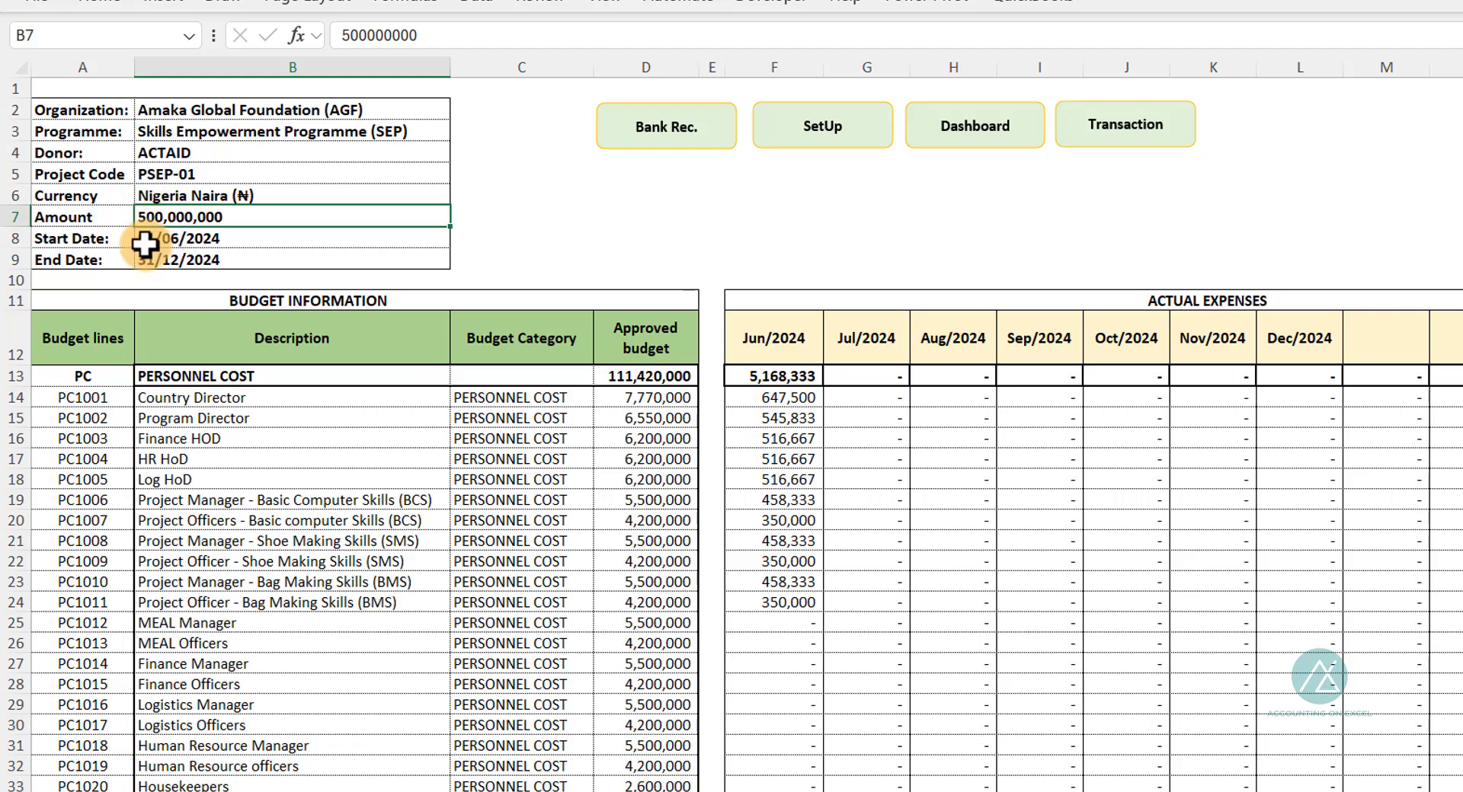
# Step: Examine the project's Start Date and End Date and the month headers of the Actual Expenses section
pyautogui.click(152, 241)
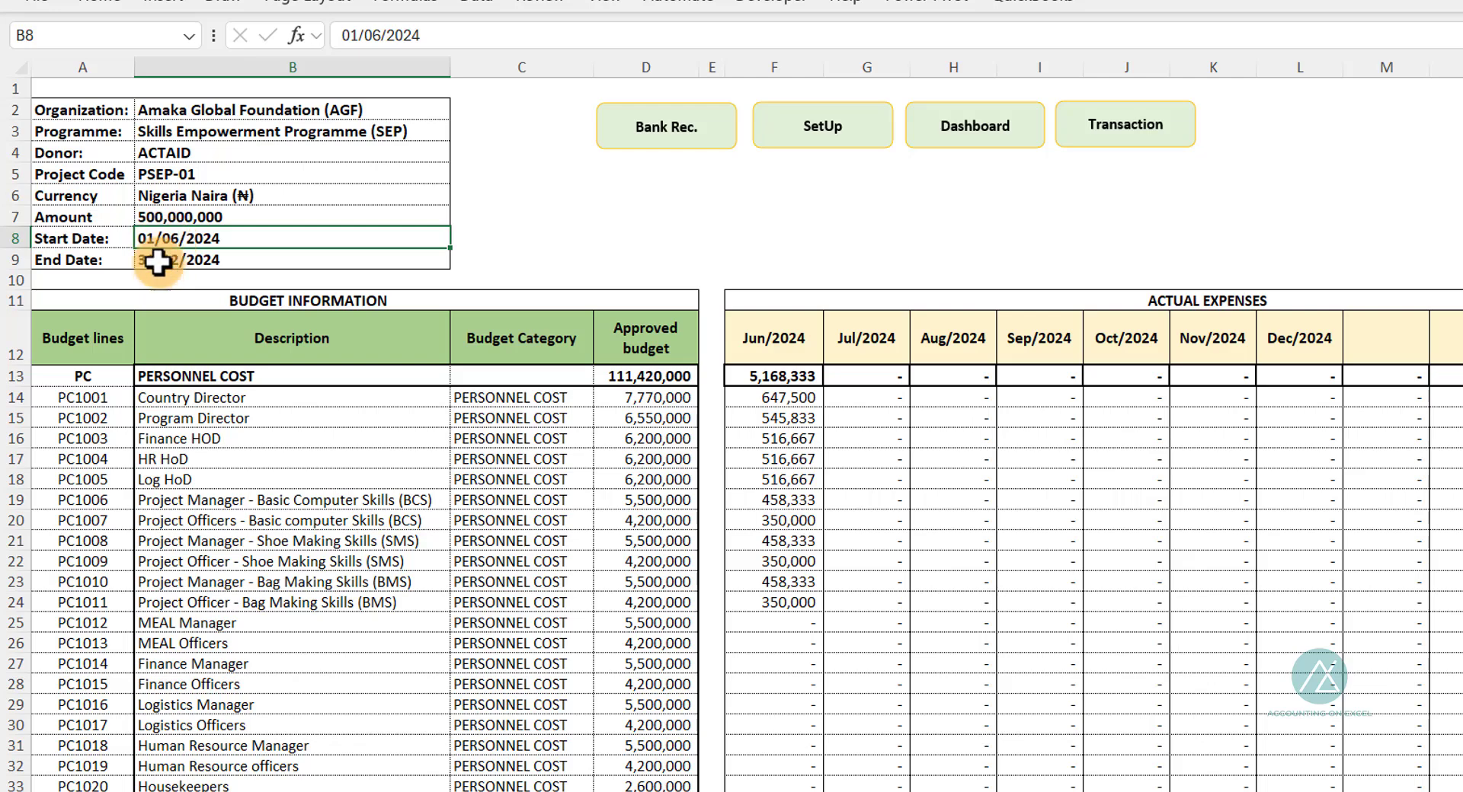
pyautogui.click(172, 263)
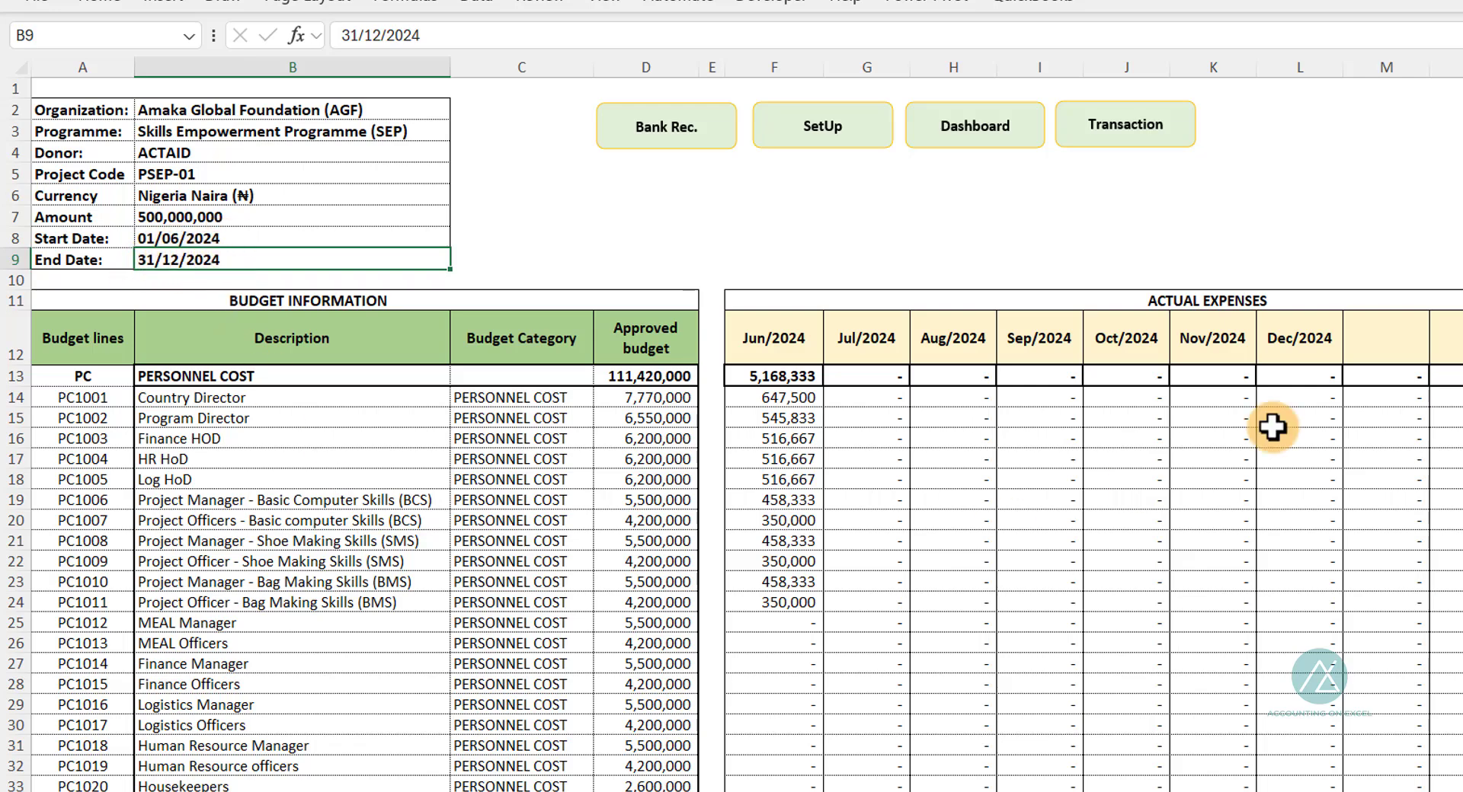
pyautogui.moveTo(773, 338); pyautogui.dragTo(1381, 318)
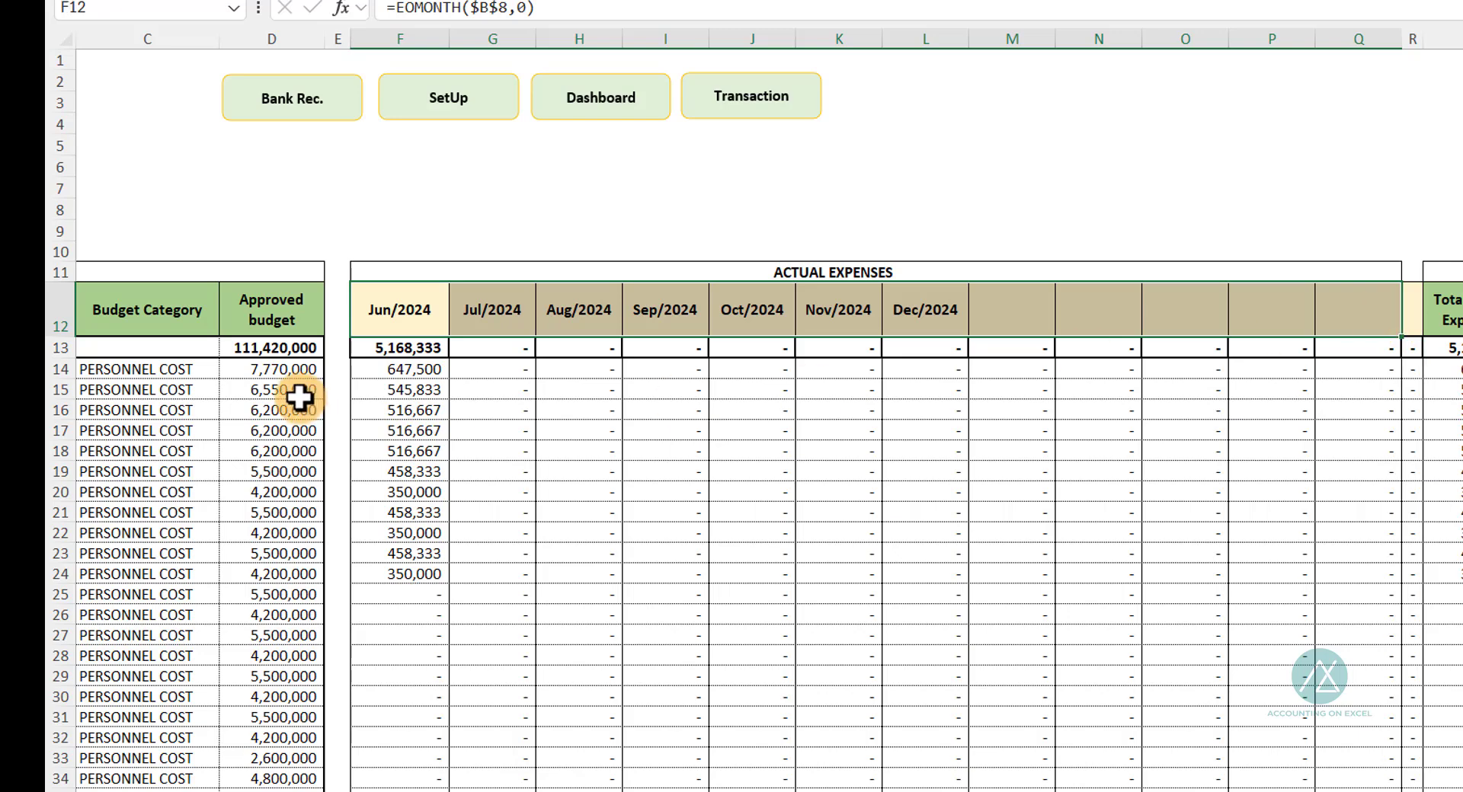
pyautogui.click(400, 308)
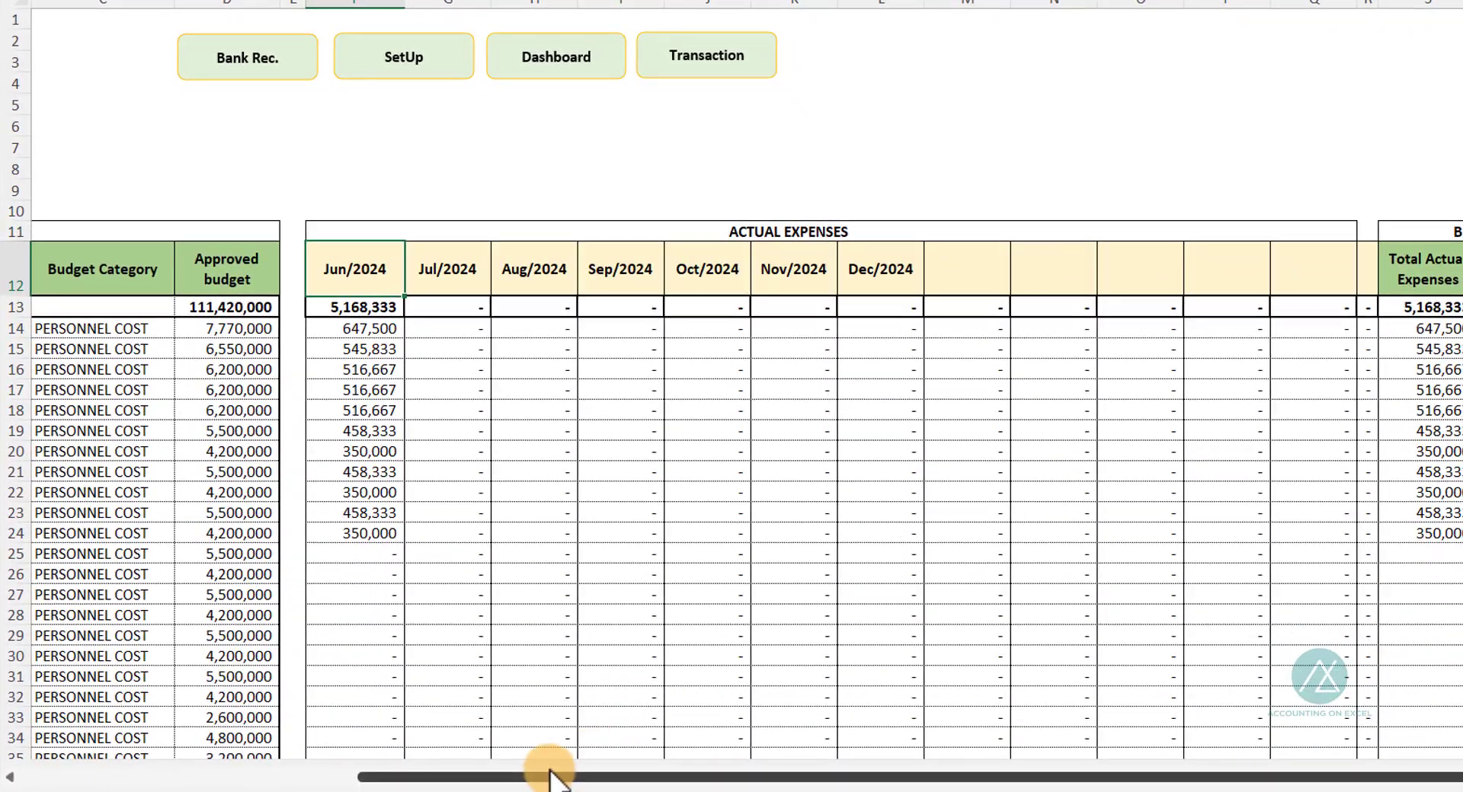
# Step: Set the project's End Date in cell B9 to 31/05/2025
pyautogui.moveTo(533, 773); pyautogui.dragTo(88, 595)
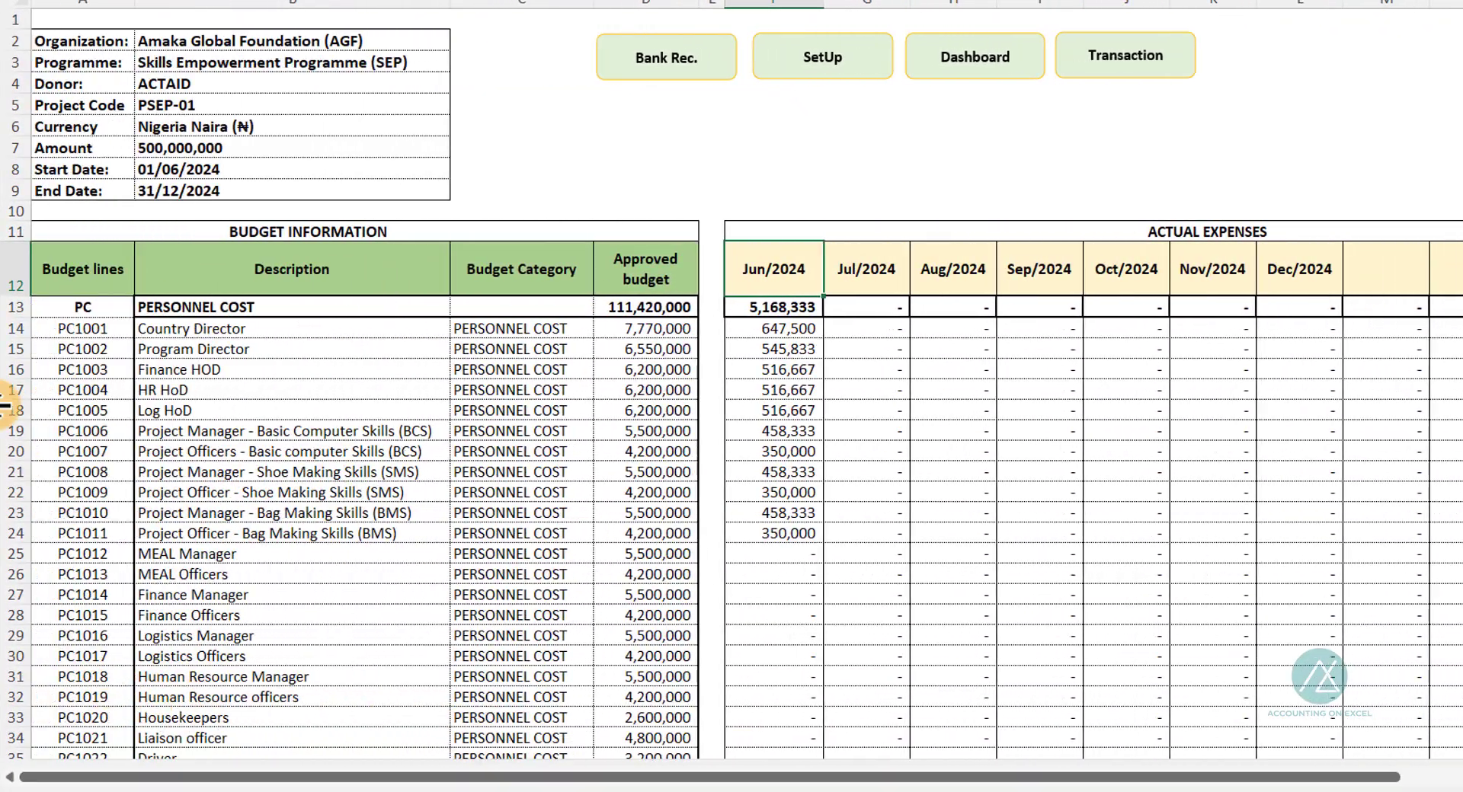
pyautogui.click(169, 189)
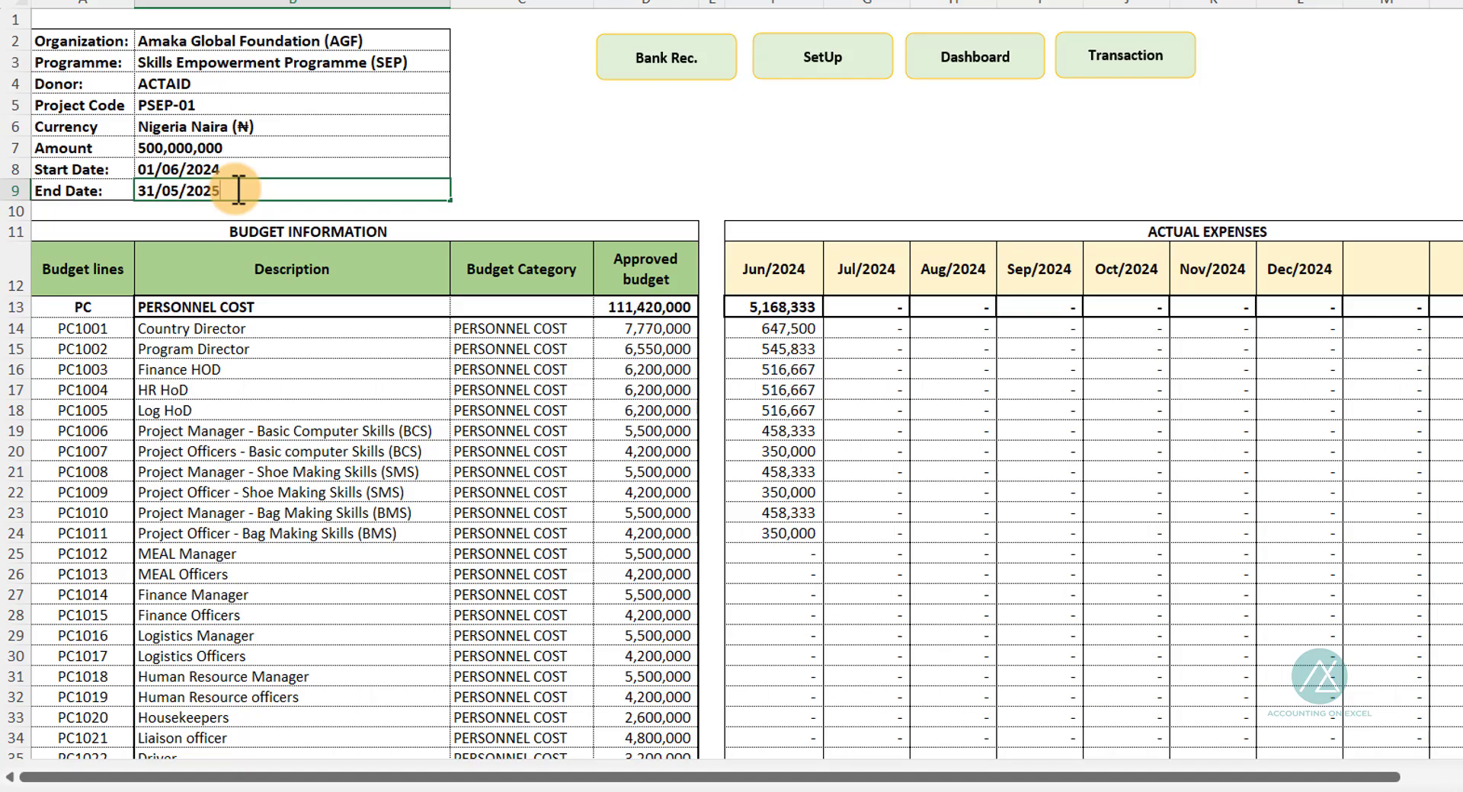
pyautogui.press('Return')
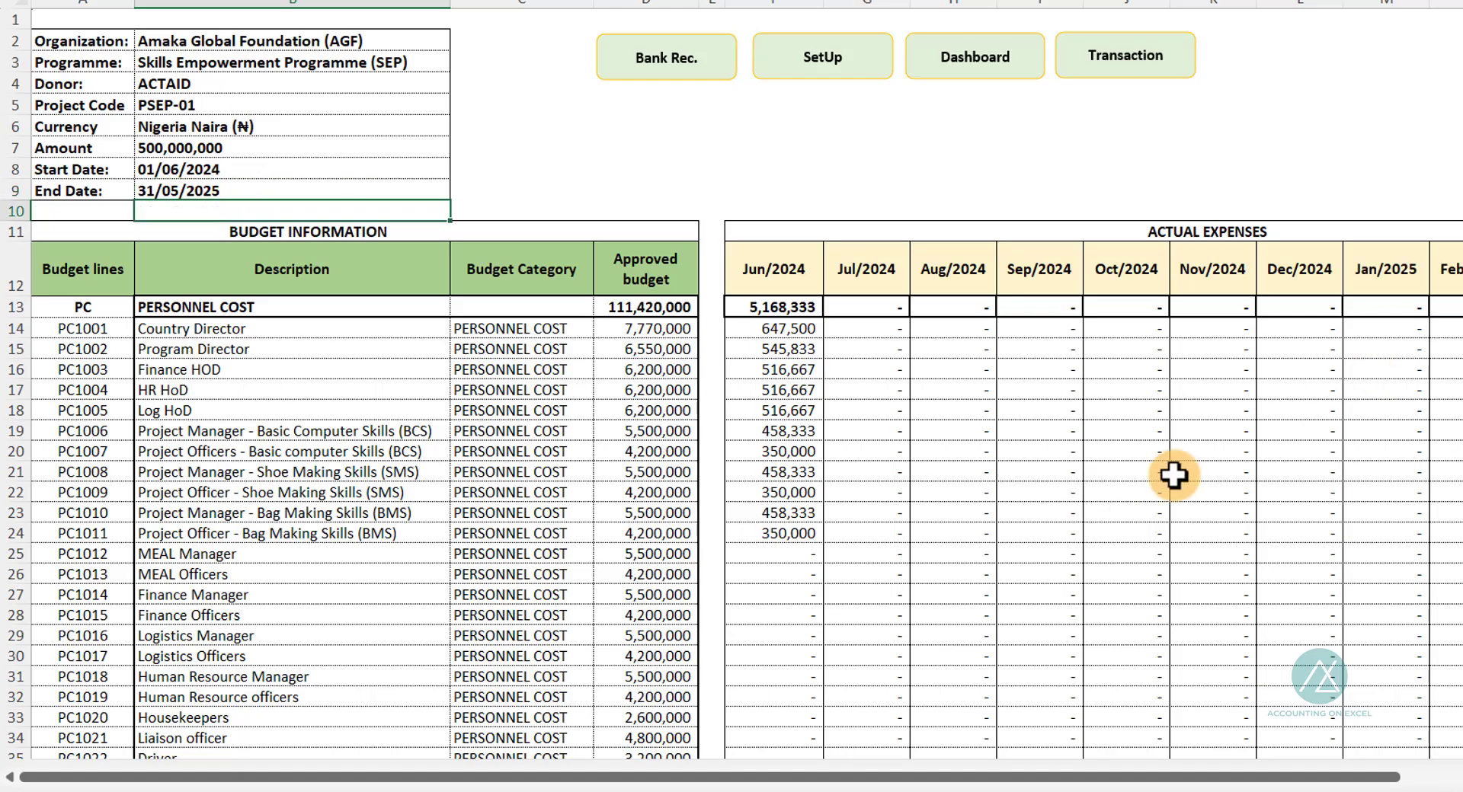
# Step: Inspect the Actual Expenses month headers from Jun/2024 to May/2025 and the narrow column R after them
pyautogui.moveTo(1253, 778); pyautogui.dragTo(1403, 791)
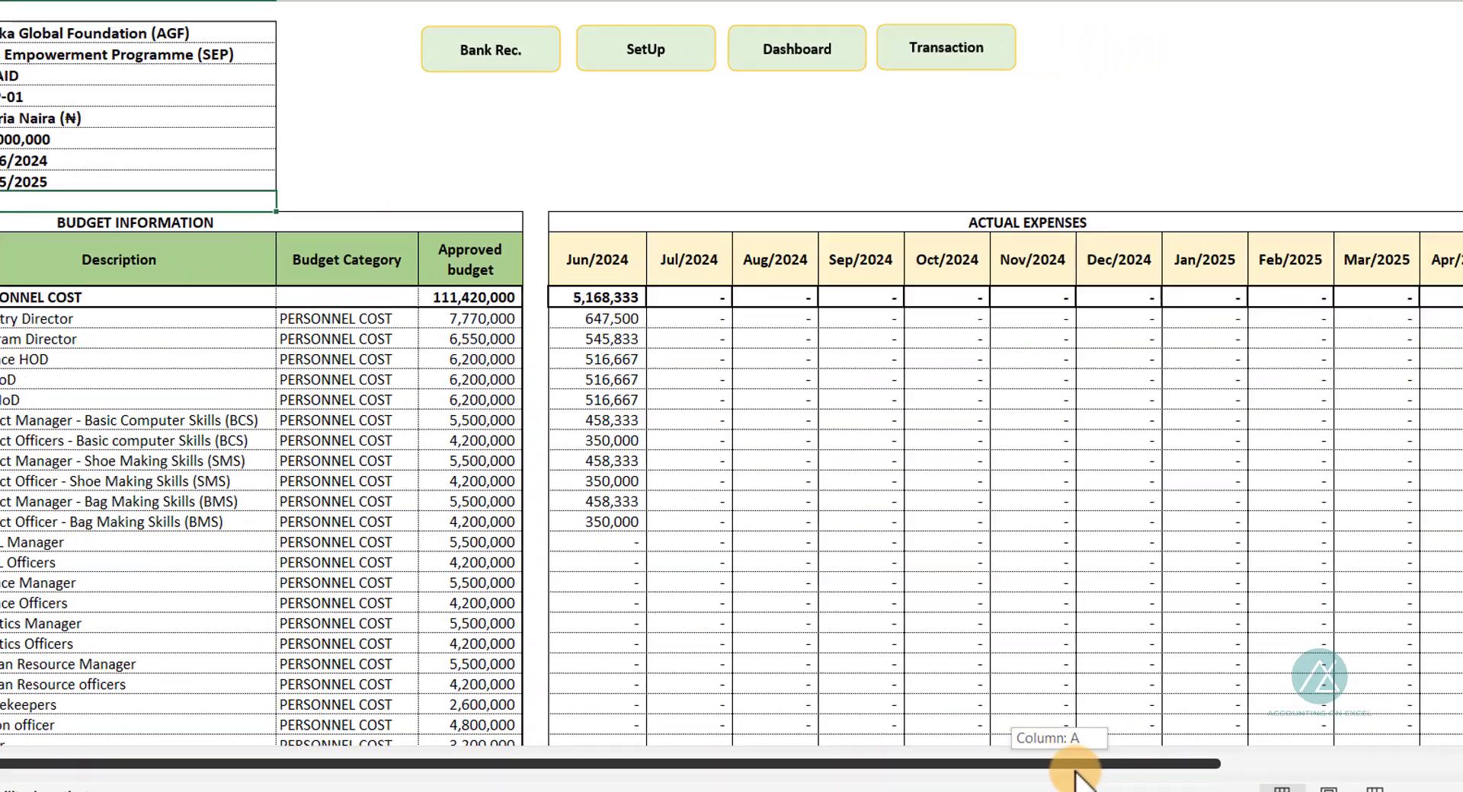
pyautogui.moveTo(962, 773); pyautogui.dragTo(1022, 776)
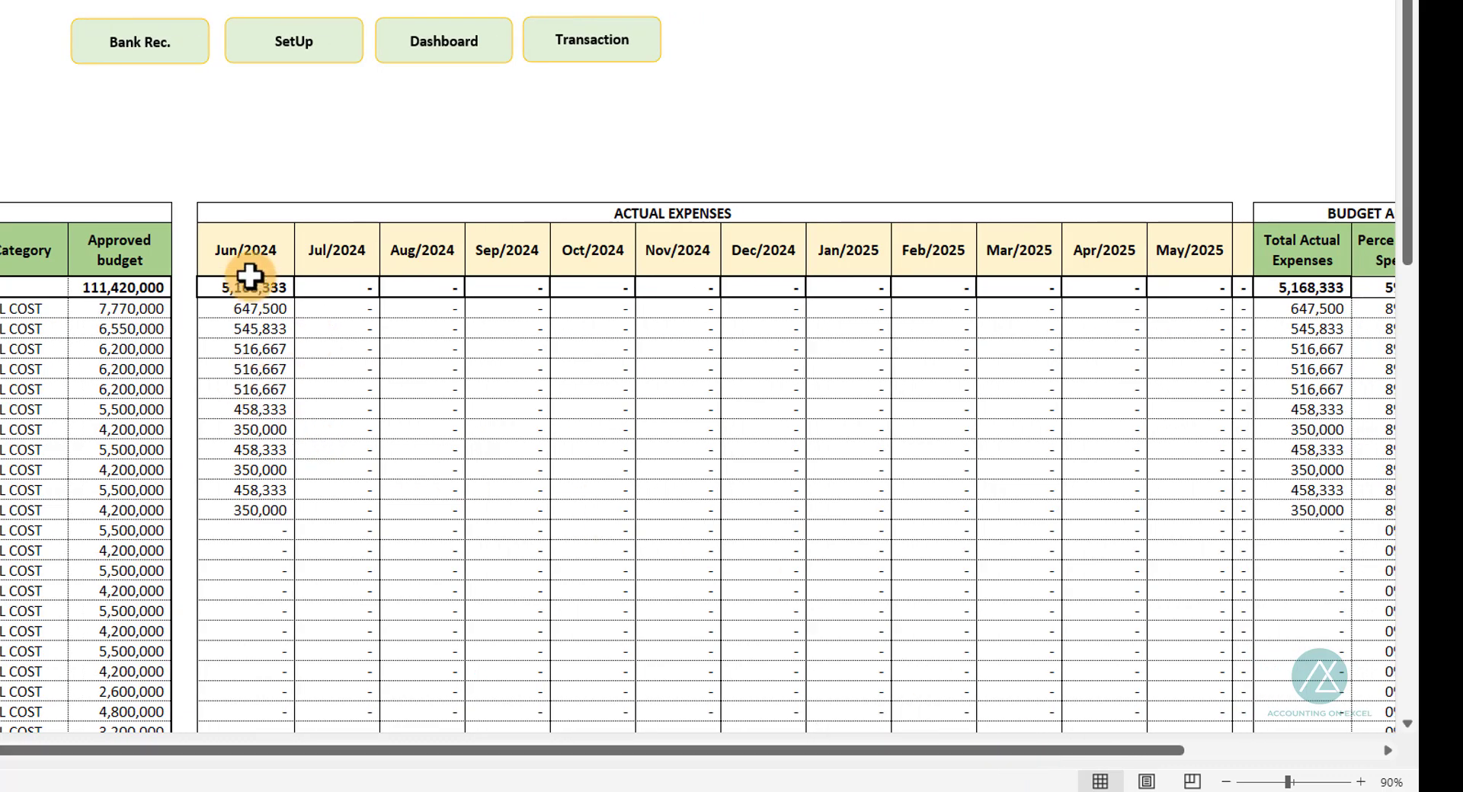
pyautogui.moveTo(231, 243); pyautogui.dragTo(1207, 244)
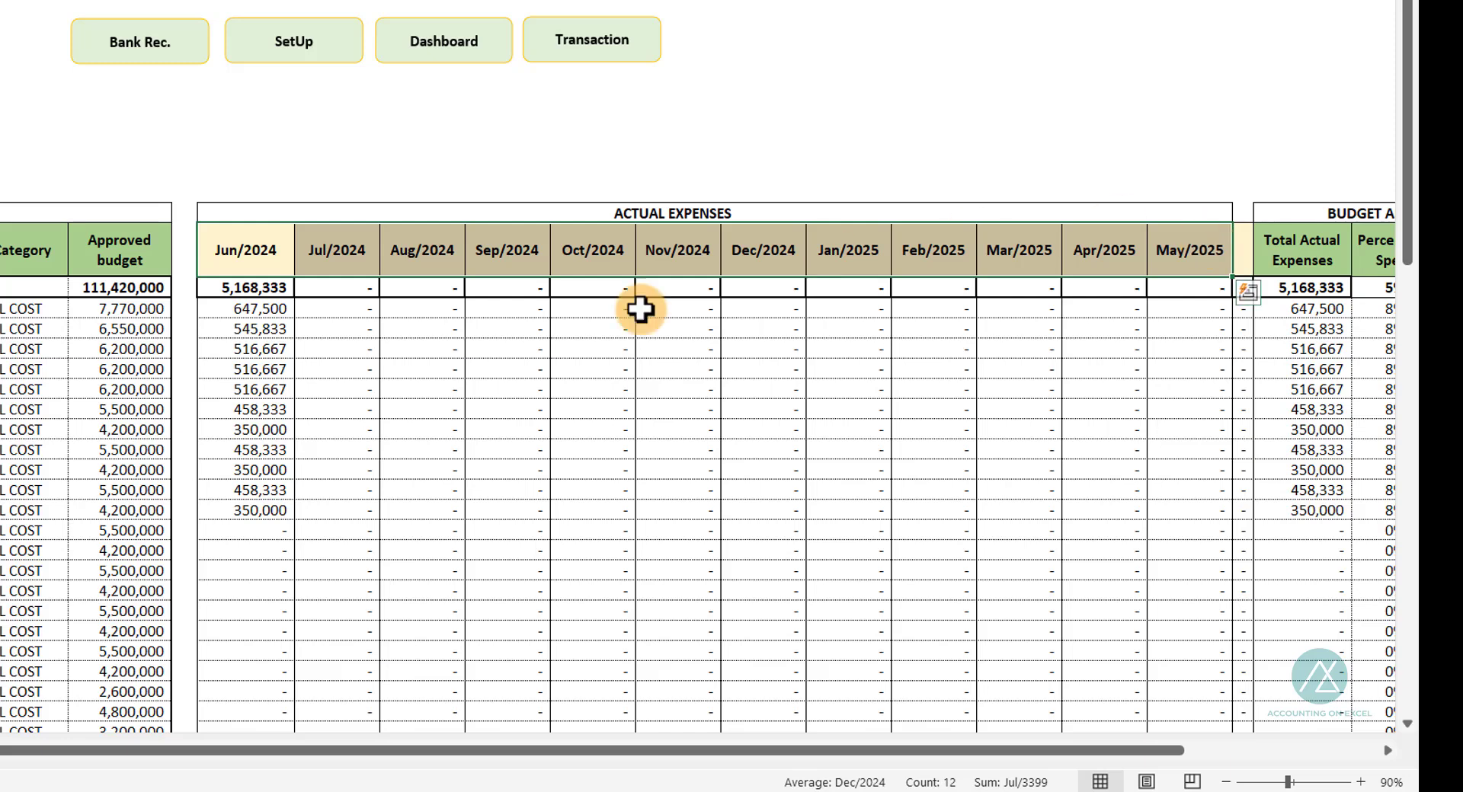
pyautogui.click(1244, 256)
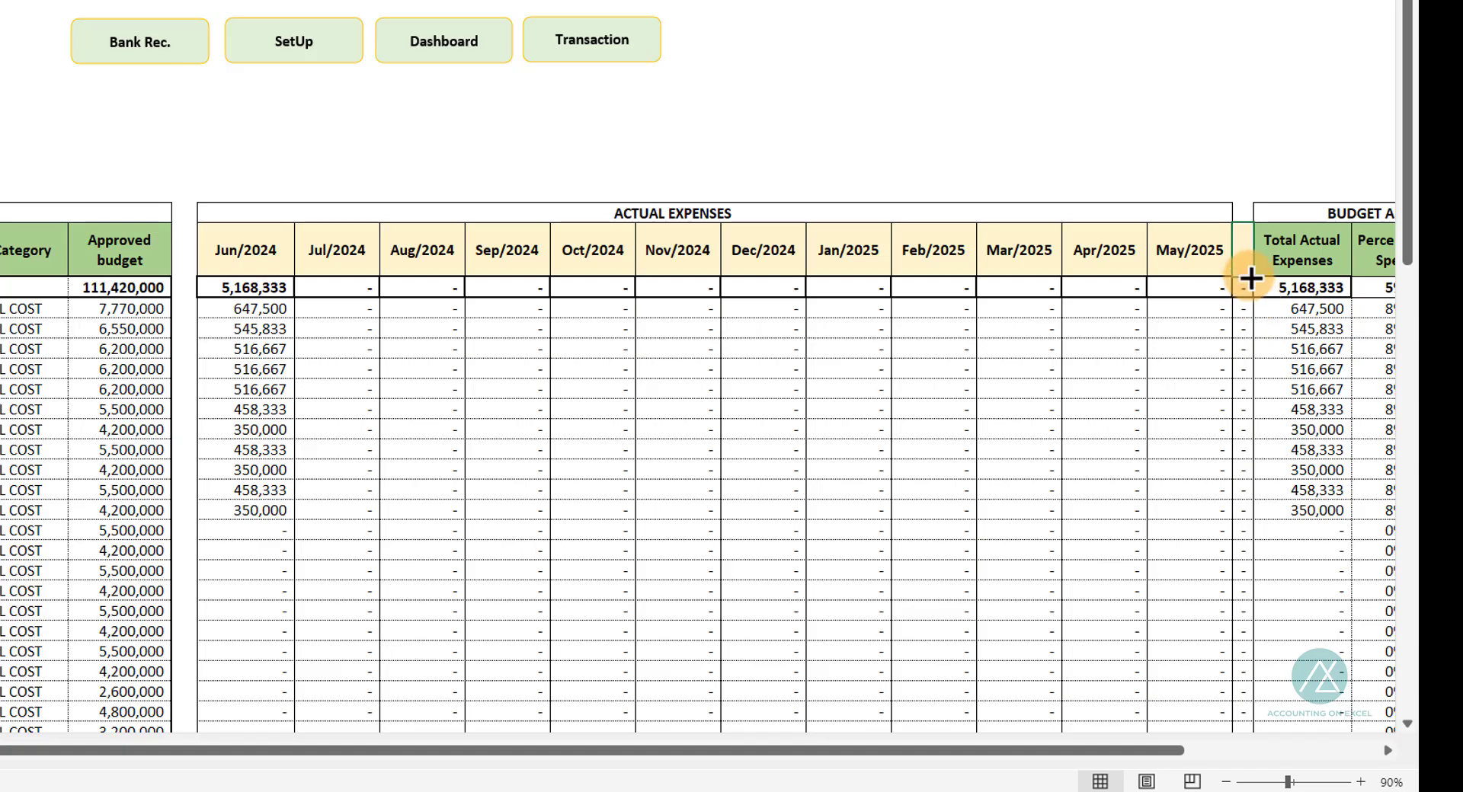
# Step: Insert a new column at R, directly after the May/2025 column of Actual Expenses
pyautogui.moveTo(581, 751); pyautogui.dragTo(747, 770)
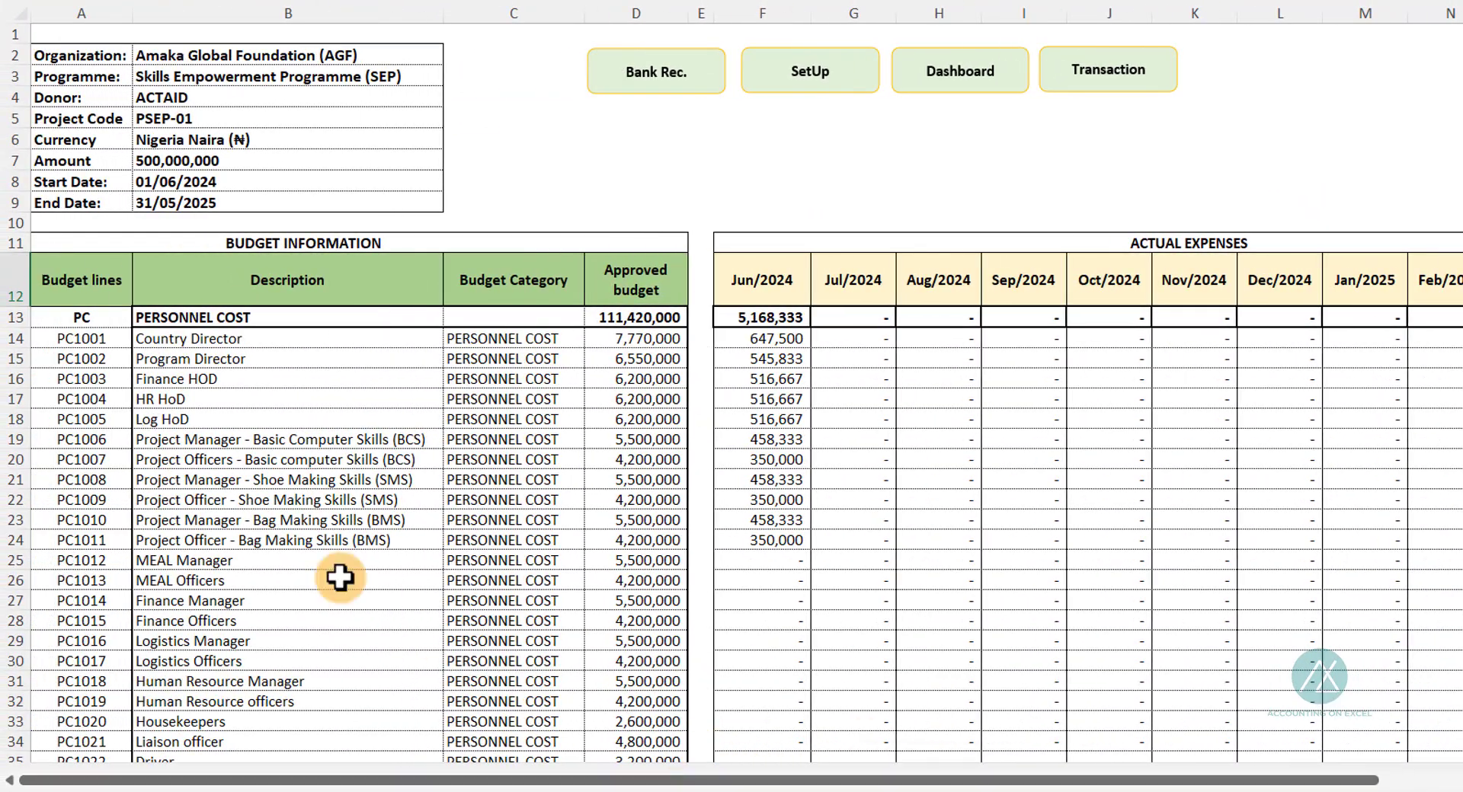
pyautogui.moveTo(947, 774); pyautogui.dragTo(1075, 762)
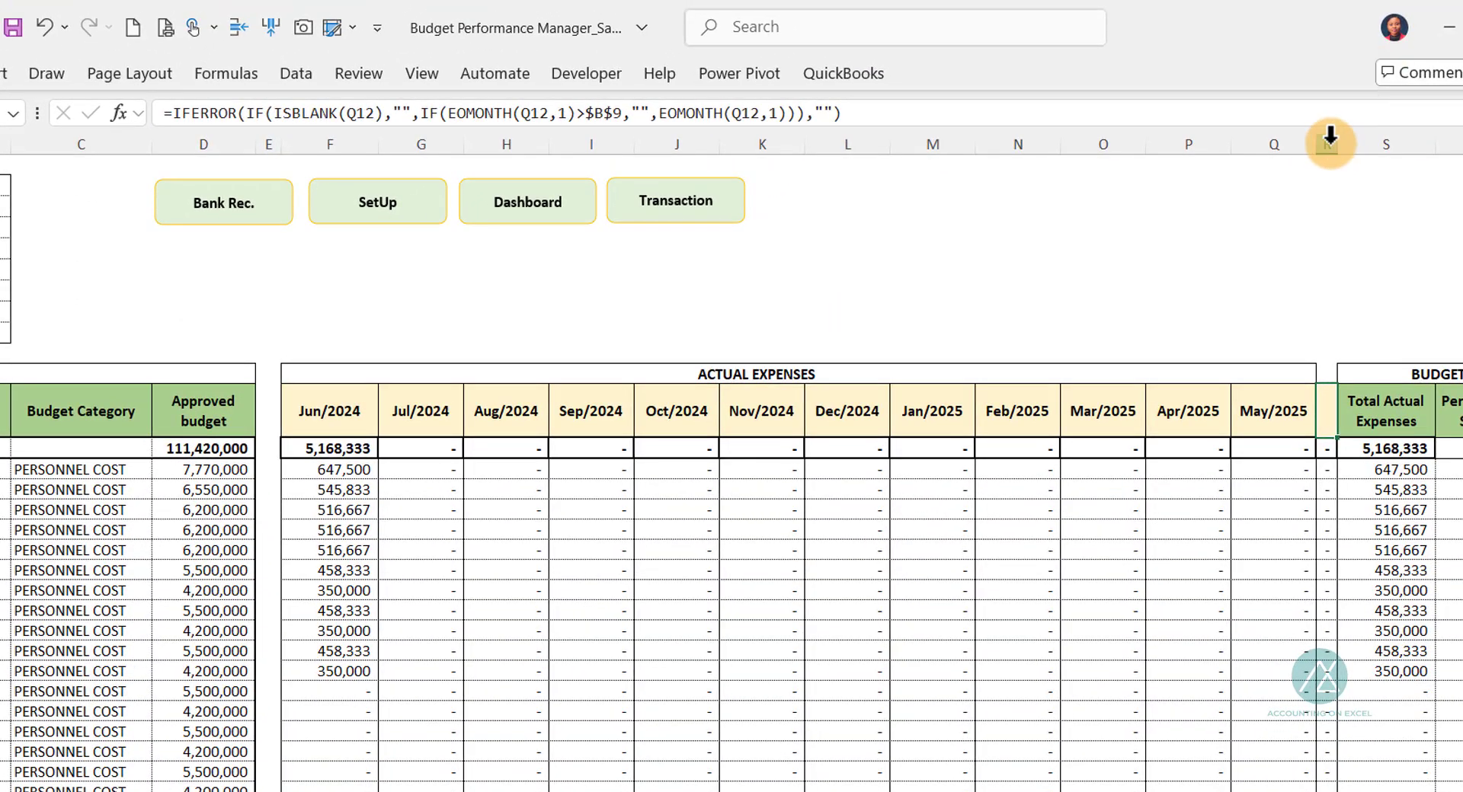
pyautogui.click(1365, 108)
pyautogui.rightClick(1365, 108)
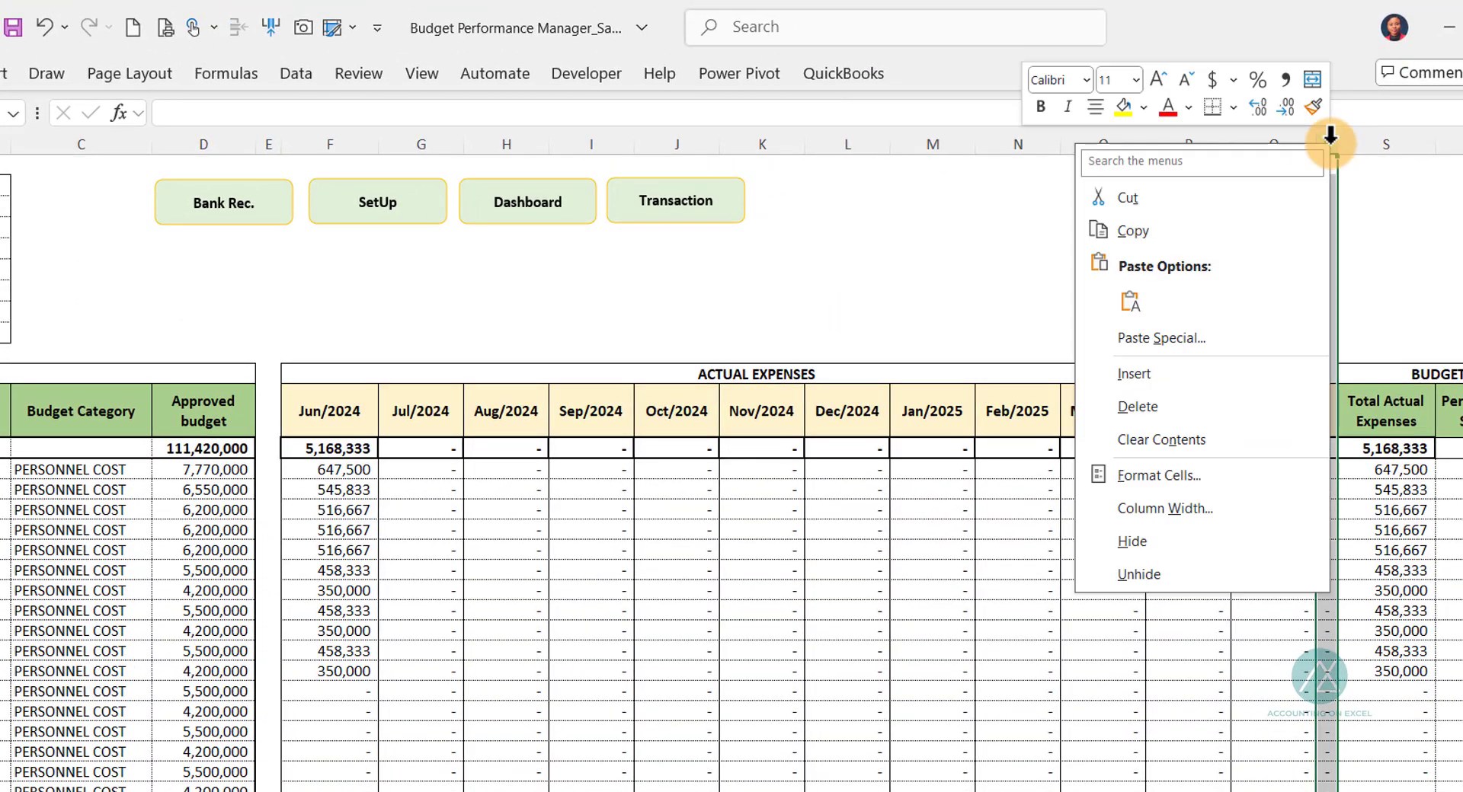
pyautogui.click(1152, 373)
# Step: Extend the month header formula in Q12 and the personnel cost total formula in Q13 into the new column R
pyautogui.click(1299, 427)
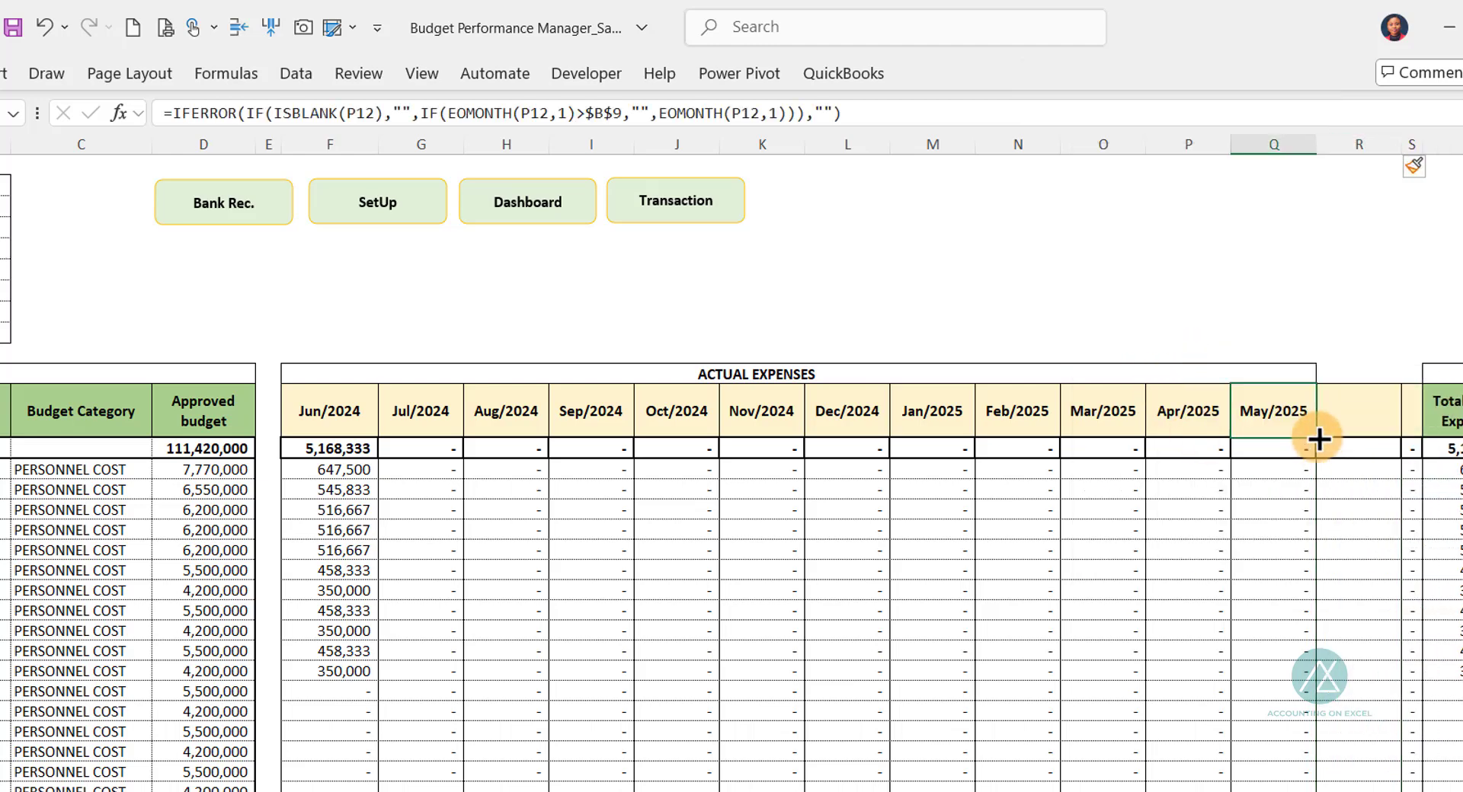
pyautogui.keyDown('shift'); pyautogui.click(1343, 448); pyautogui.keyUp('shift')
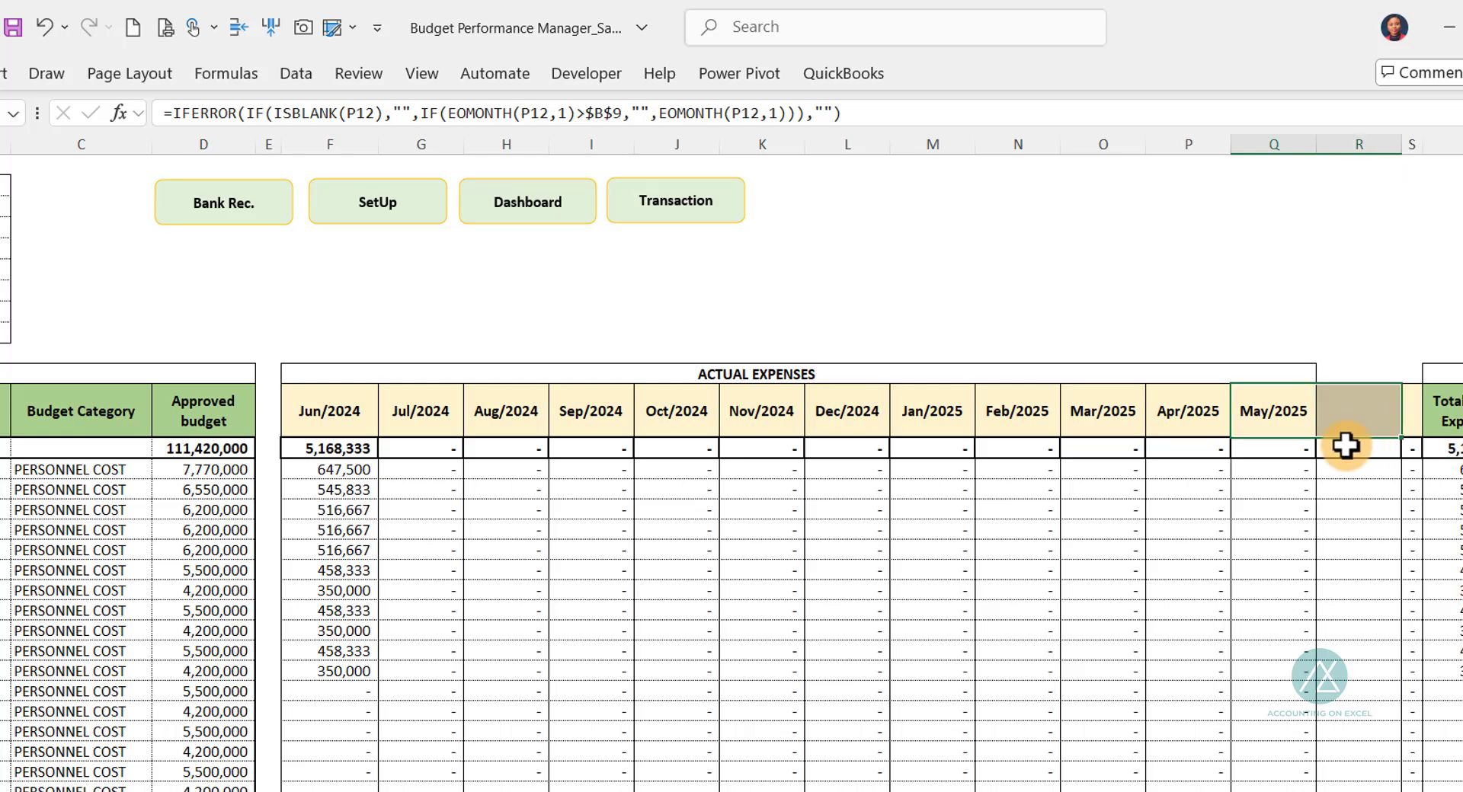
pyautogui.click(1278, 449)
pyautogui.moveTo(1317, 458); pyautogui.dragTo(1371, 454)
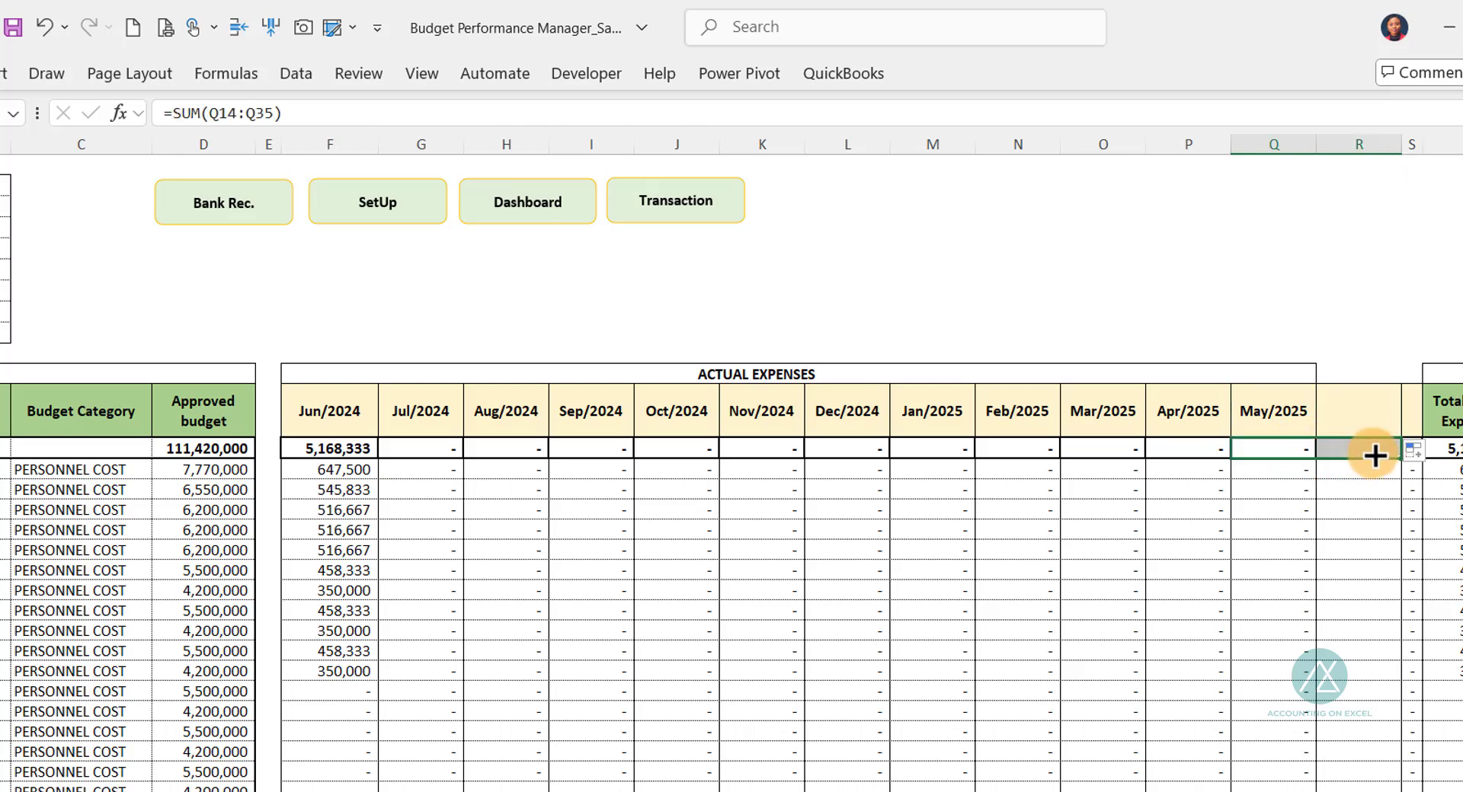
# Step: Check the header cell of the new column R and the project's End Date in B9
pyautogui.click(1338, 405)
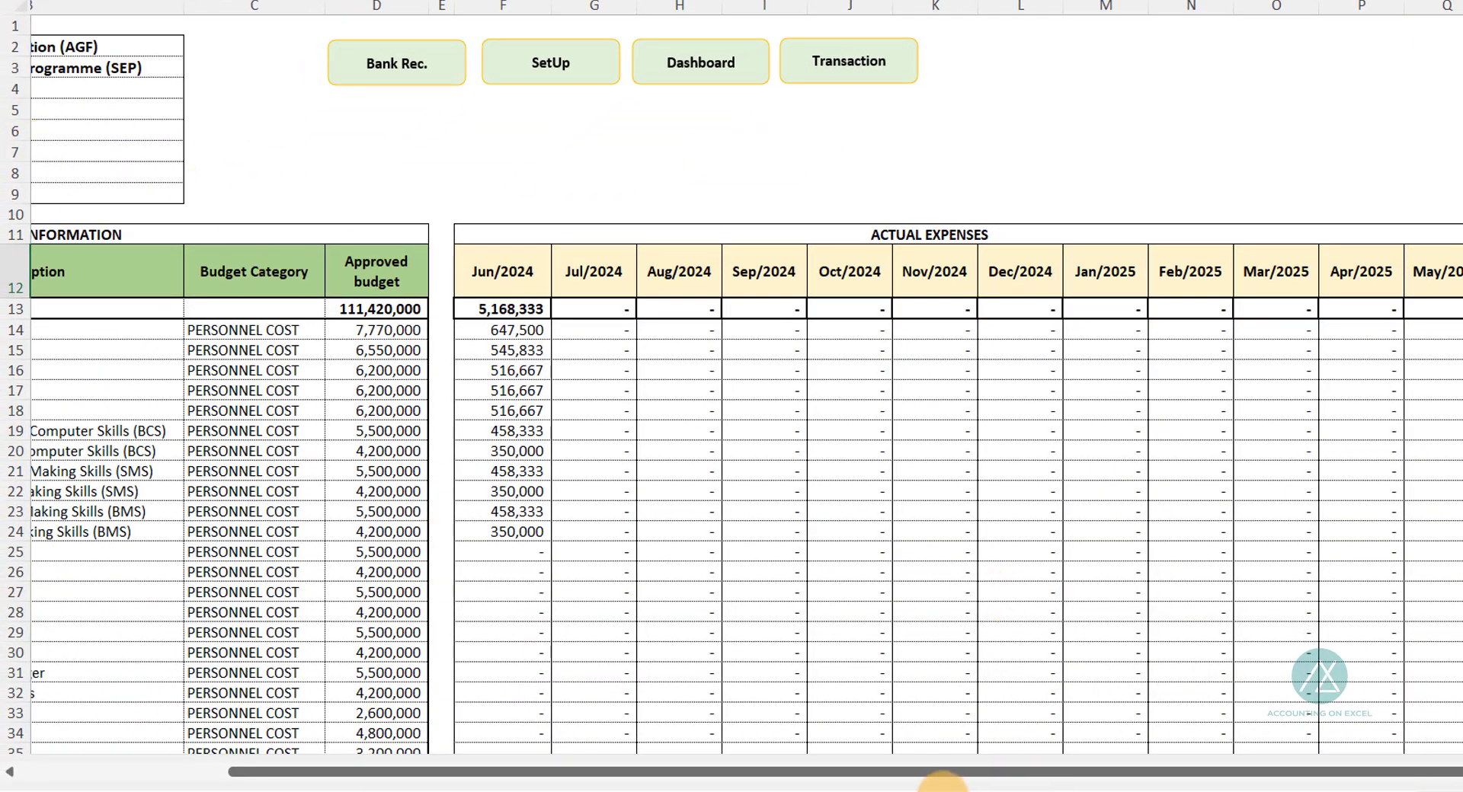
pyautogui.moveTo(957, 771); pyautogui.dragTo(830, 768)
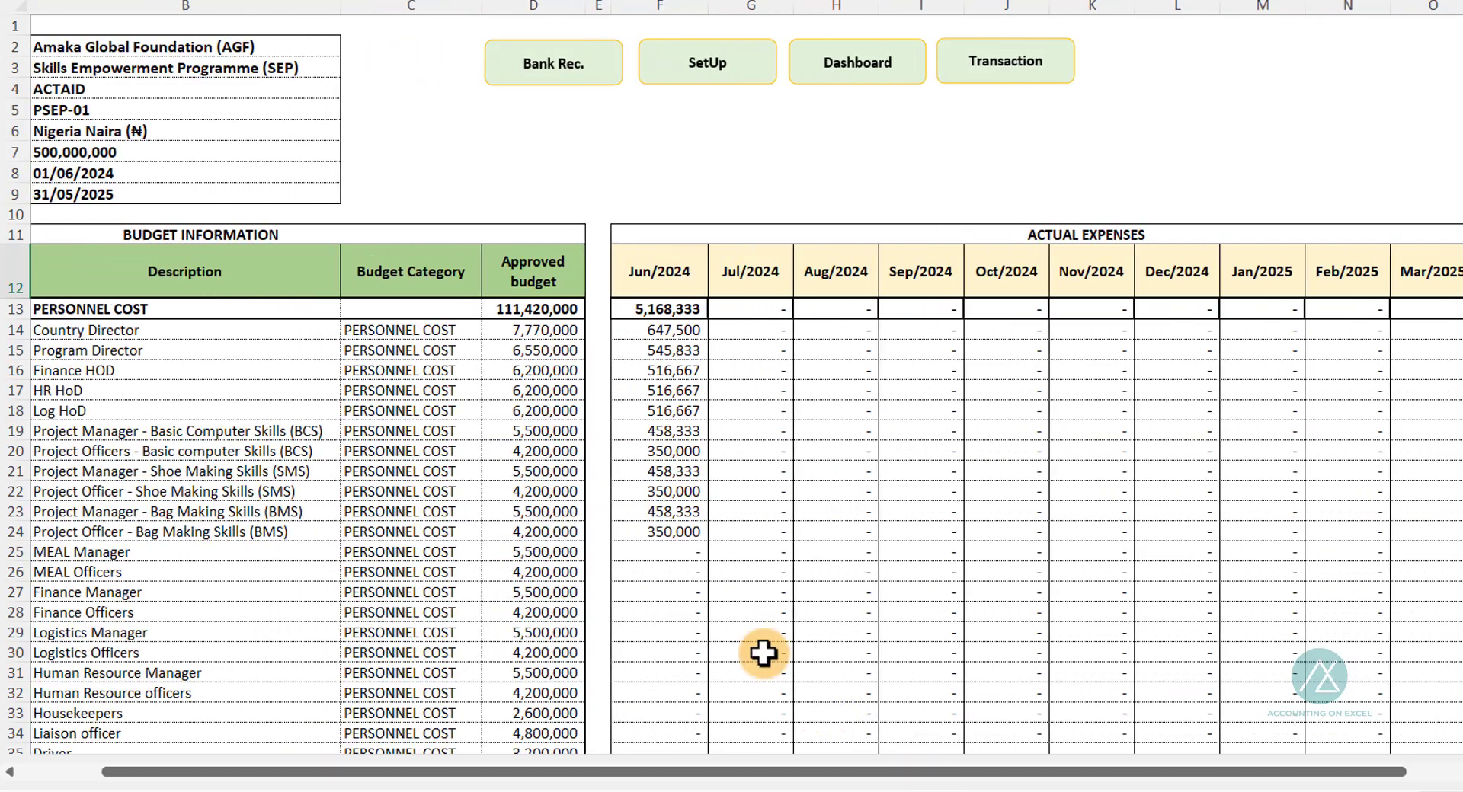
pyautogui.click(61, 195)
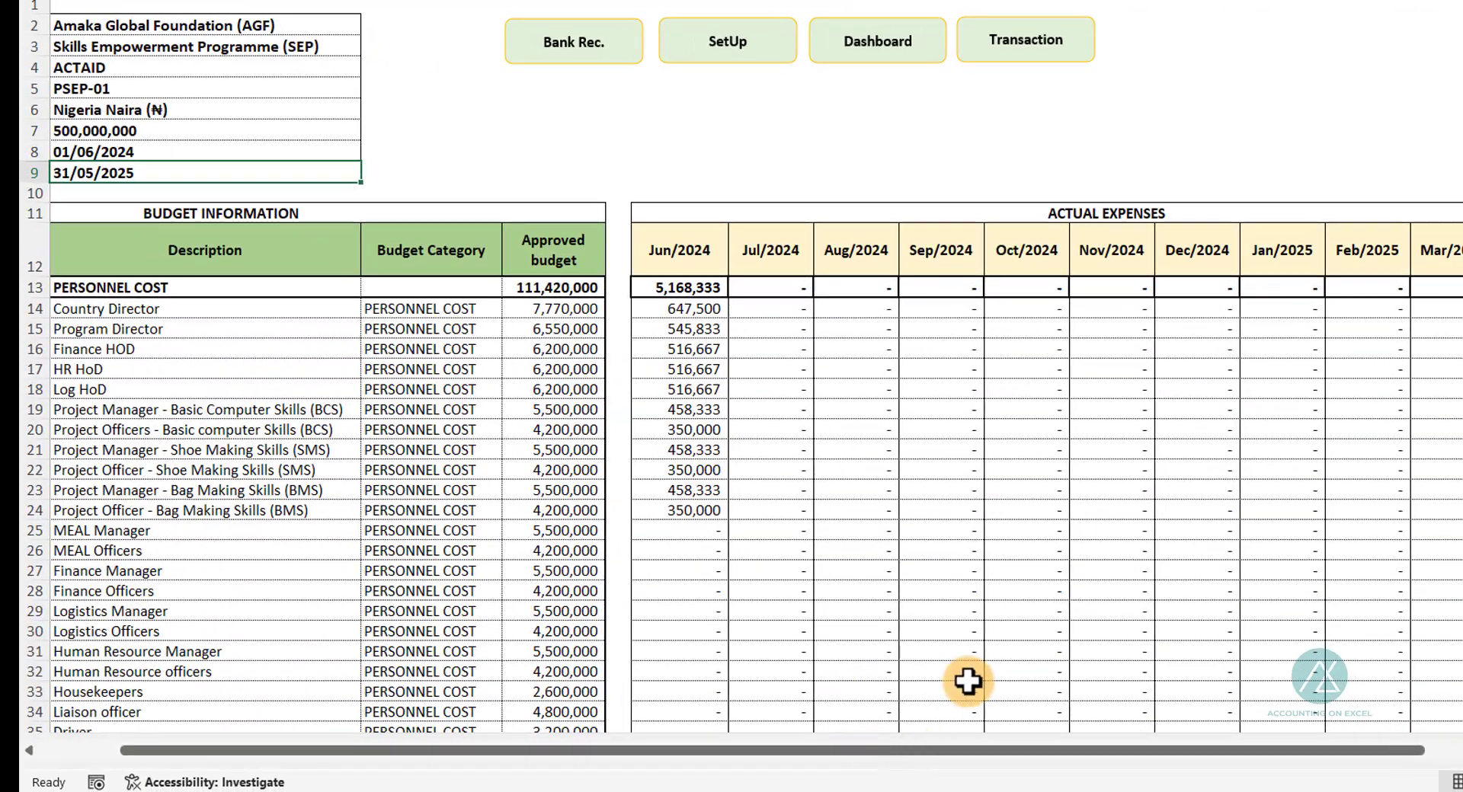
# Step: Delete the extra column R that follows the May/2025 column of Actual Expenses
pyautogui.moveTo(1146, 758); pyautogui.dragTo(1405, 714)
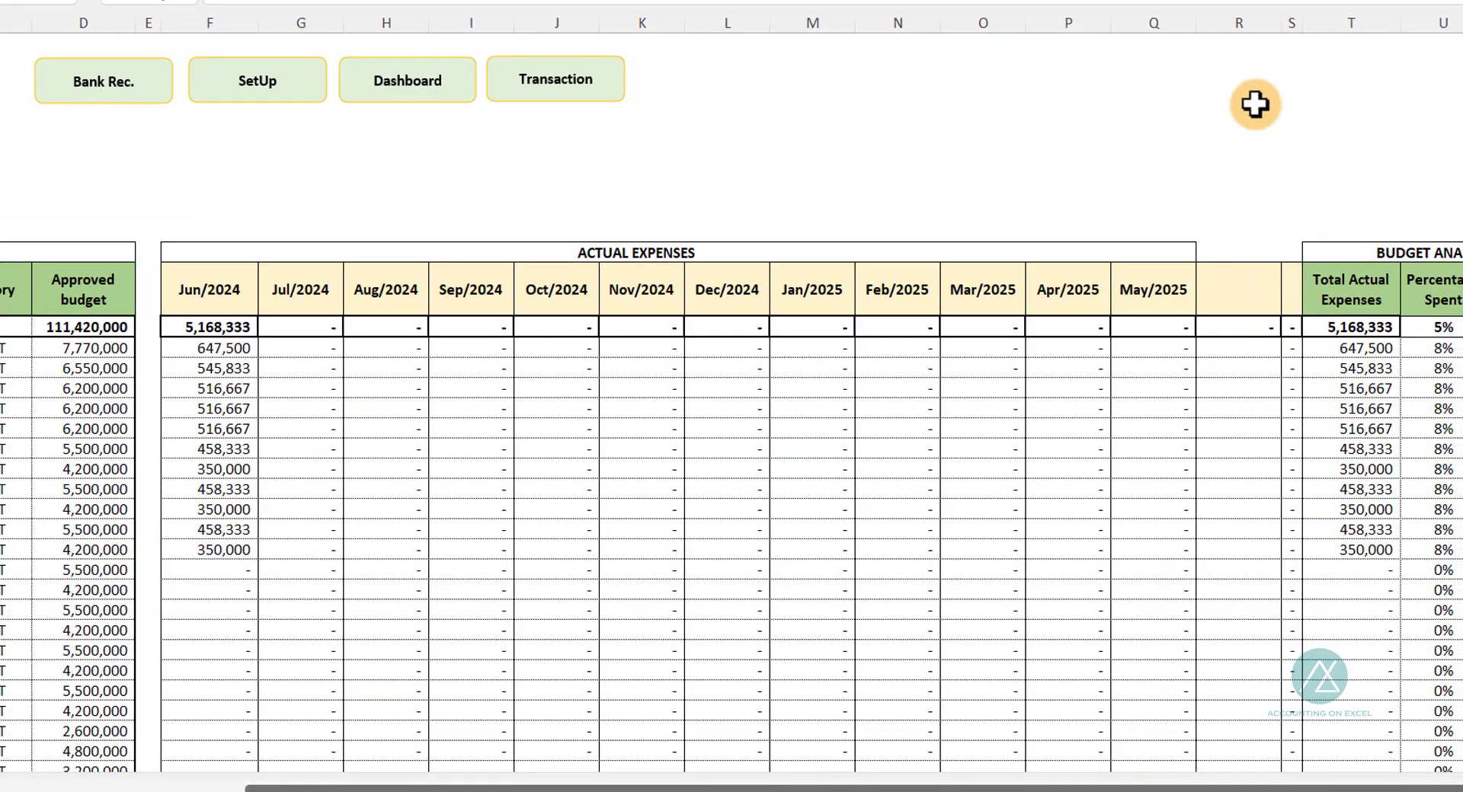
pyautogui.rightClick(1244, 16)
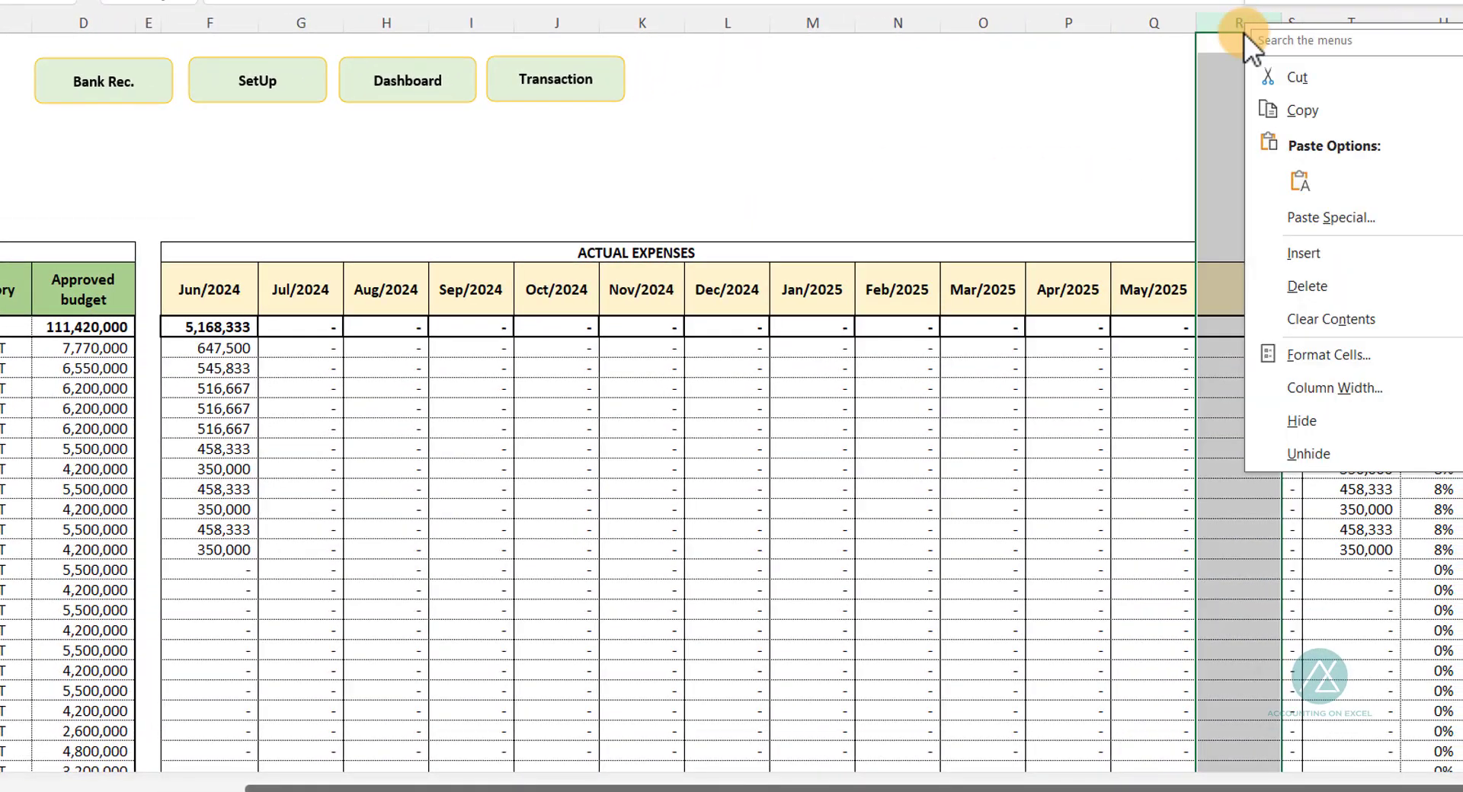
pyautogui.click(1044, 171)
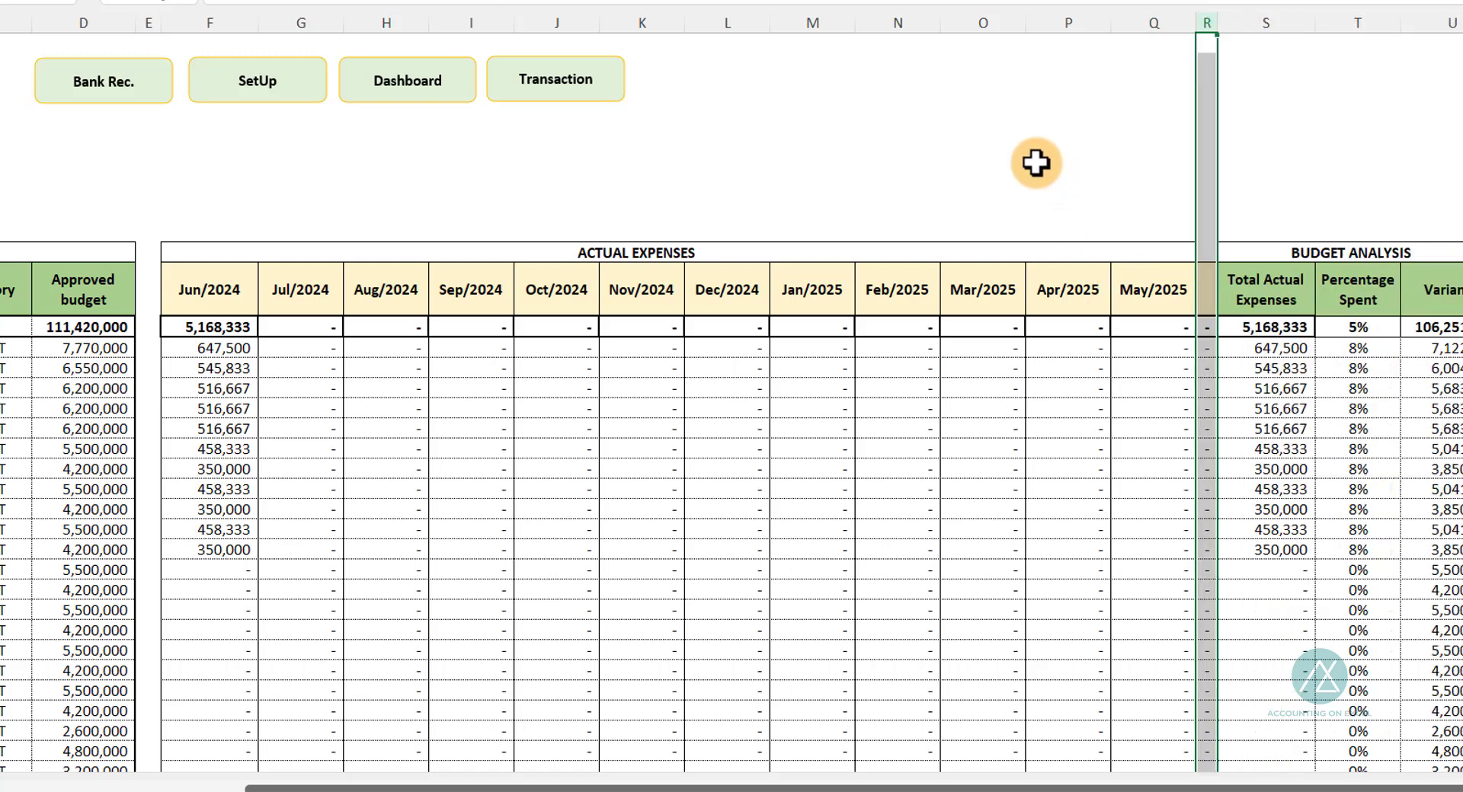
pyautogui.click(665, 390)
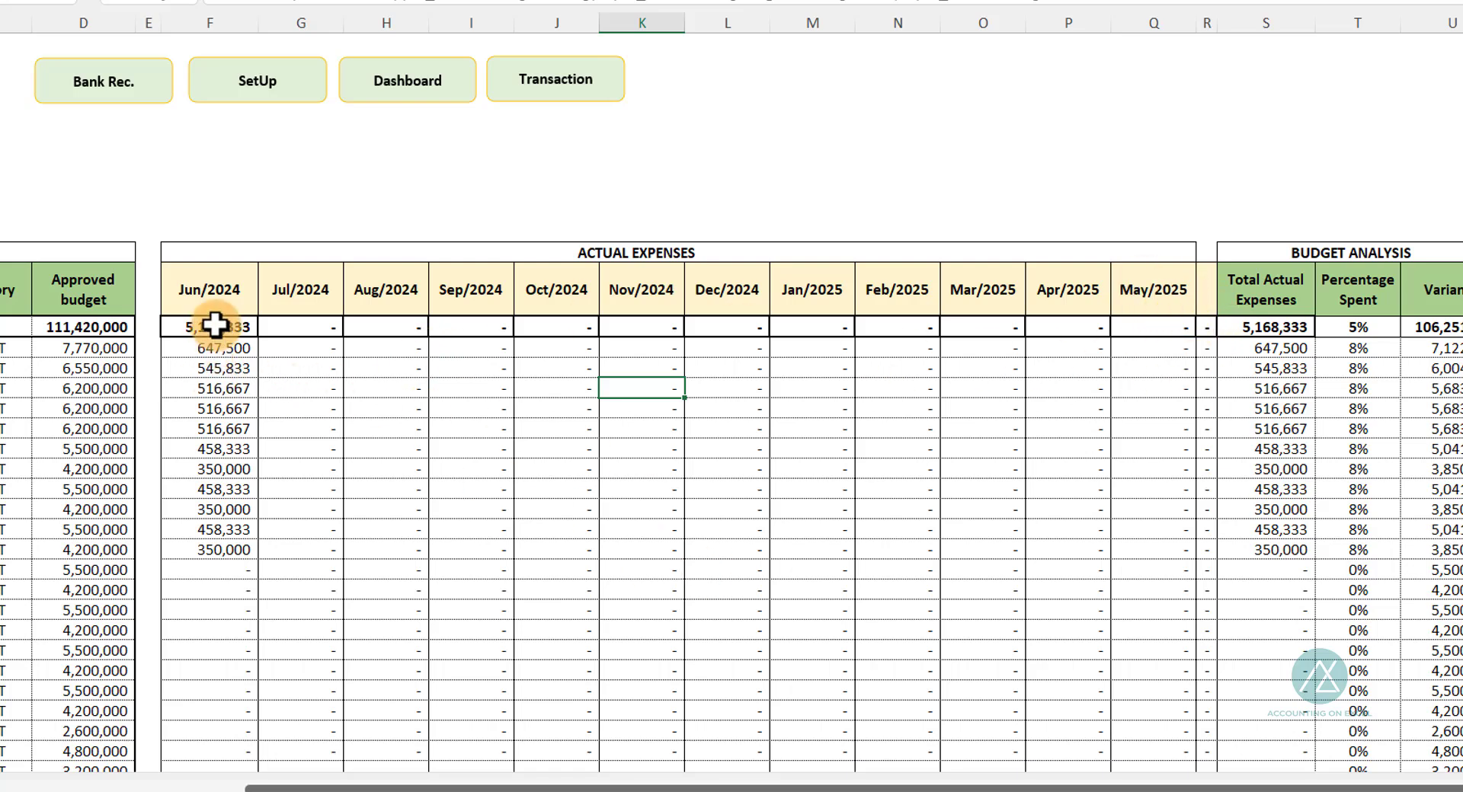
# Step: Examine the Actual Expenses and Budget Analysis block, including the expense formula in G14 and the month header formulas through Sep/2024
pyautogui.moveTo(180, 284); pyautogui.dragTo(1410, 604)
pyautogui.scroll(13, 876, 425)
pyautogui.scroll(1, 823, 399)
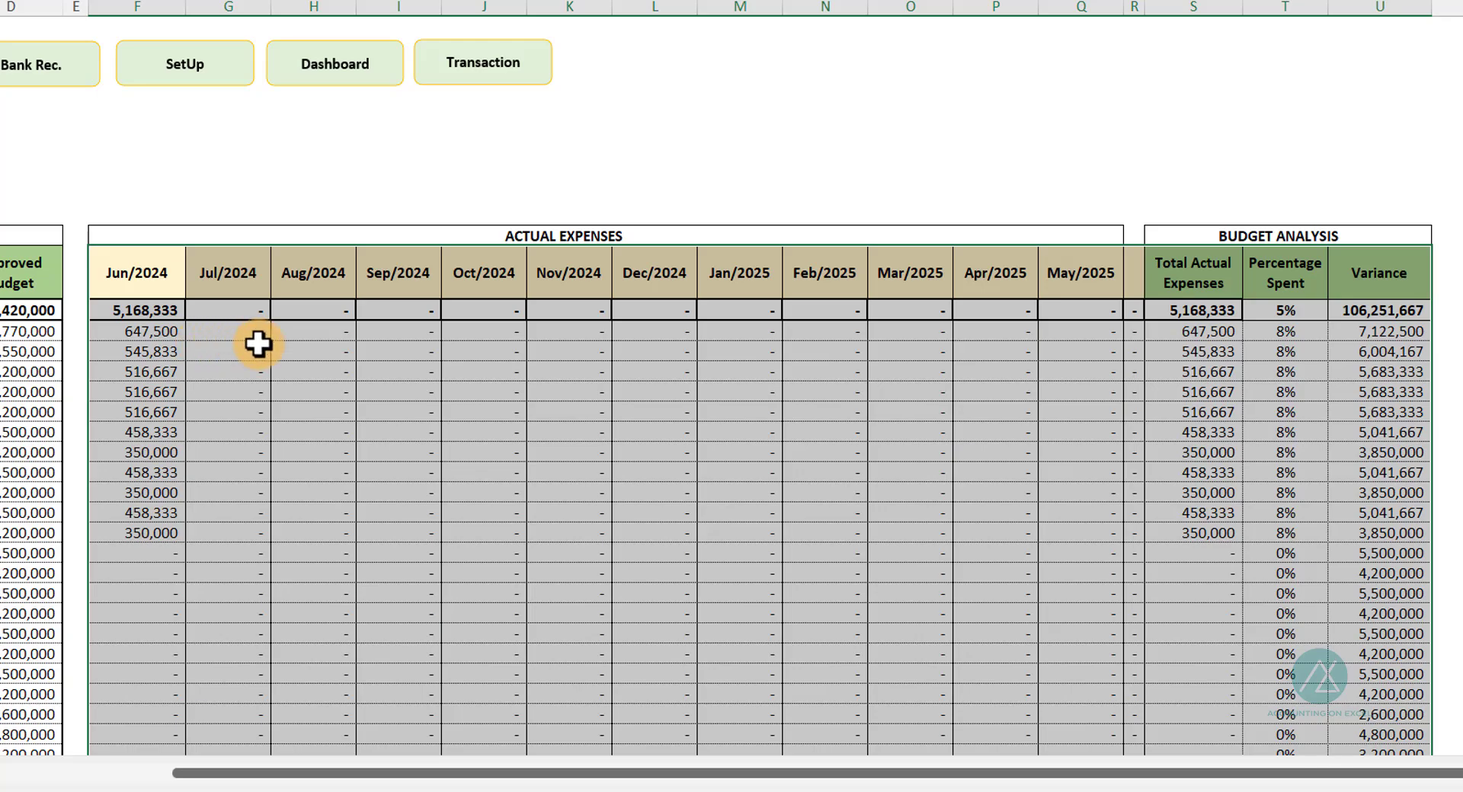
pyautogui.click(331, 389)
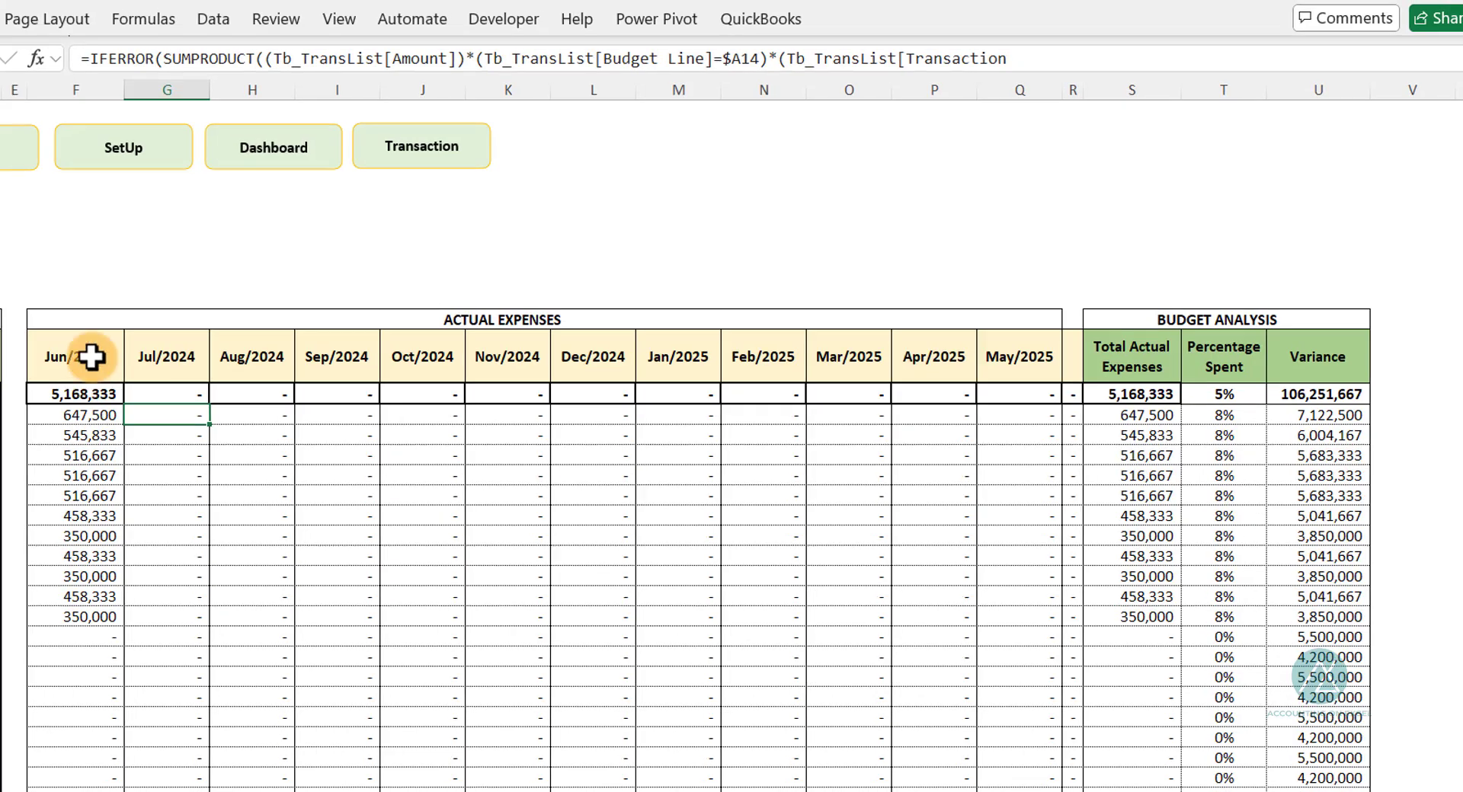
pyautogui.click(136, 272)
pyautogui.click(162, 364)
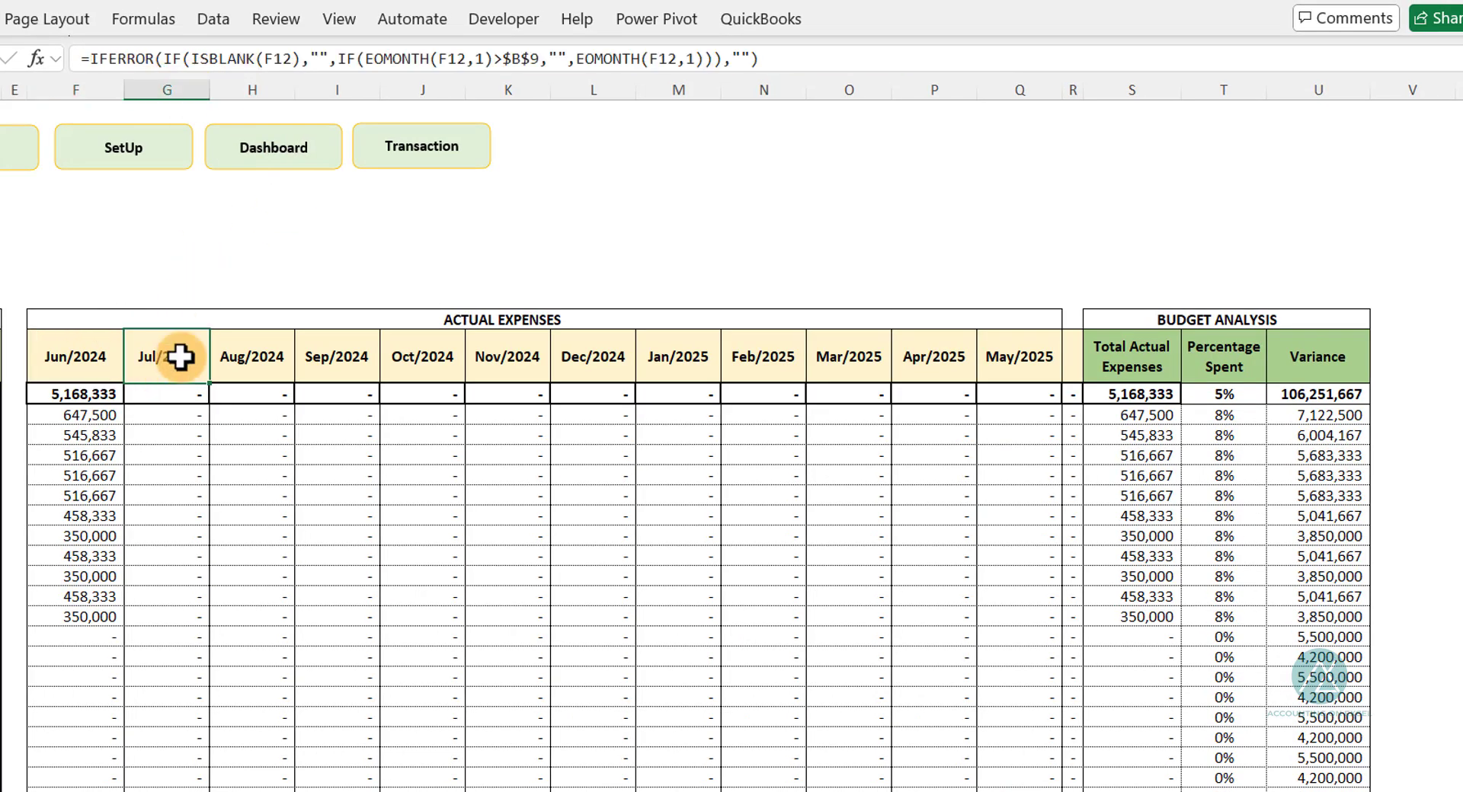
pyautogui.click(259, 343)
pyautogui.click(348, 360)
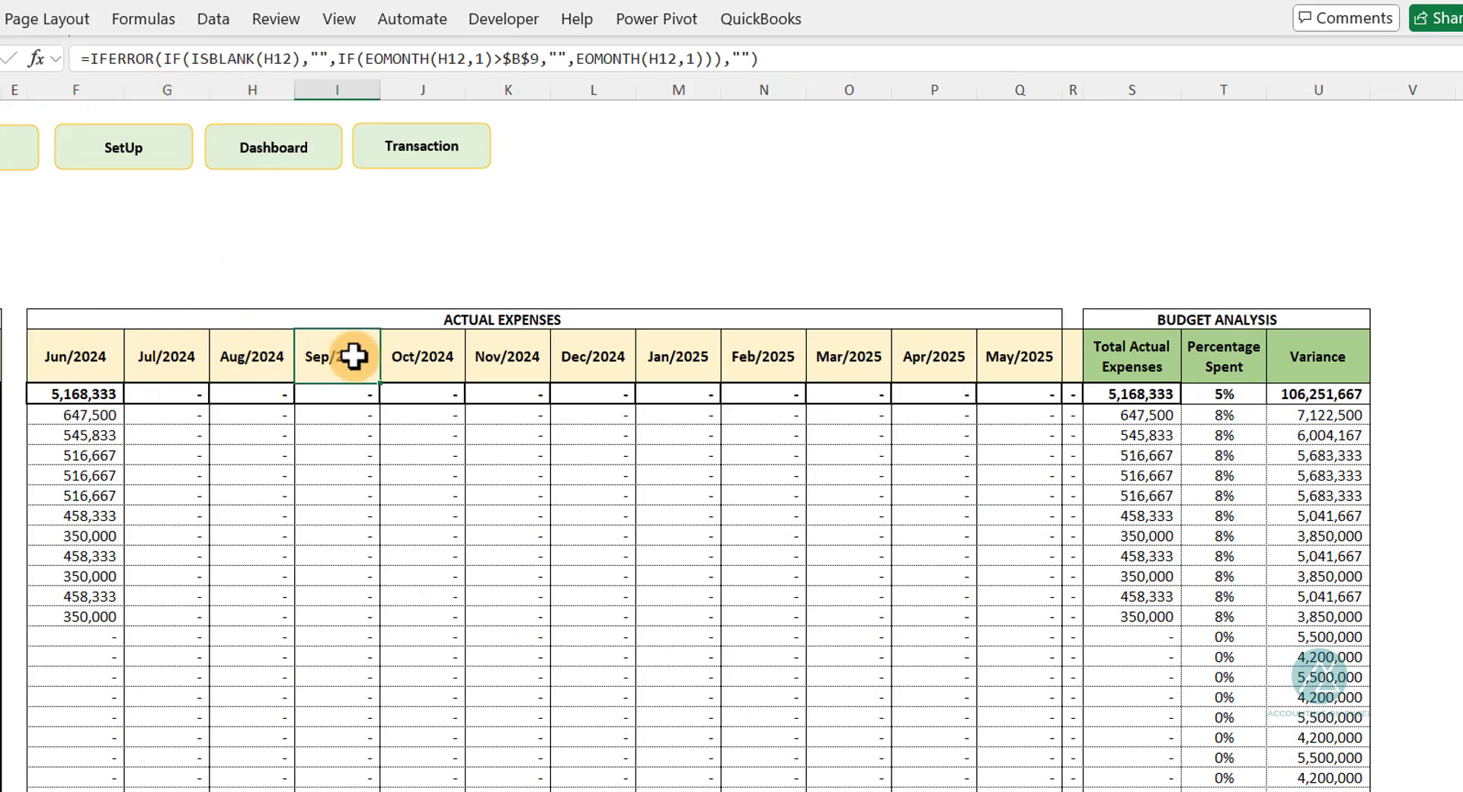
pyautogui.click(474, 397)
pyautogui.moveTo(337, 415); pyautogui.dragTo(337, 435)
# Step: Insert a new row above the Driver budget line (PC1022) in the Personnel Cost section
pyautogui.moveTo(560, 750); pyautogui.dragTo(200, 684)
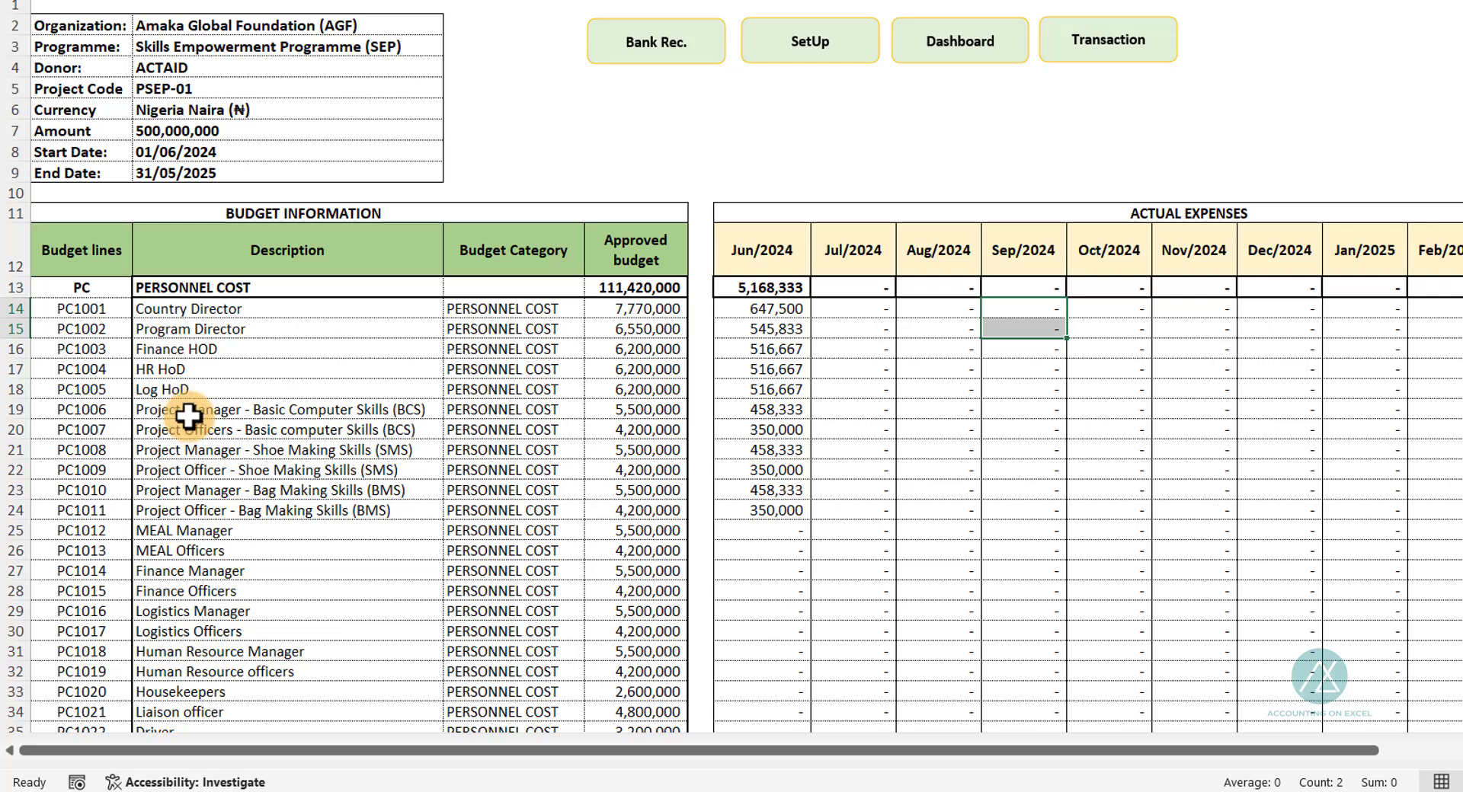
pyautogui.scroll(-2, 278, 552)
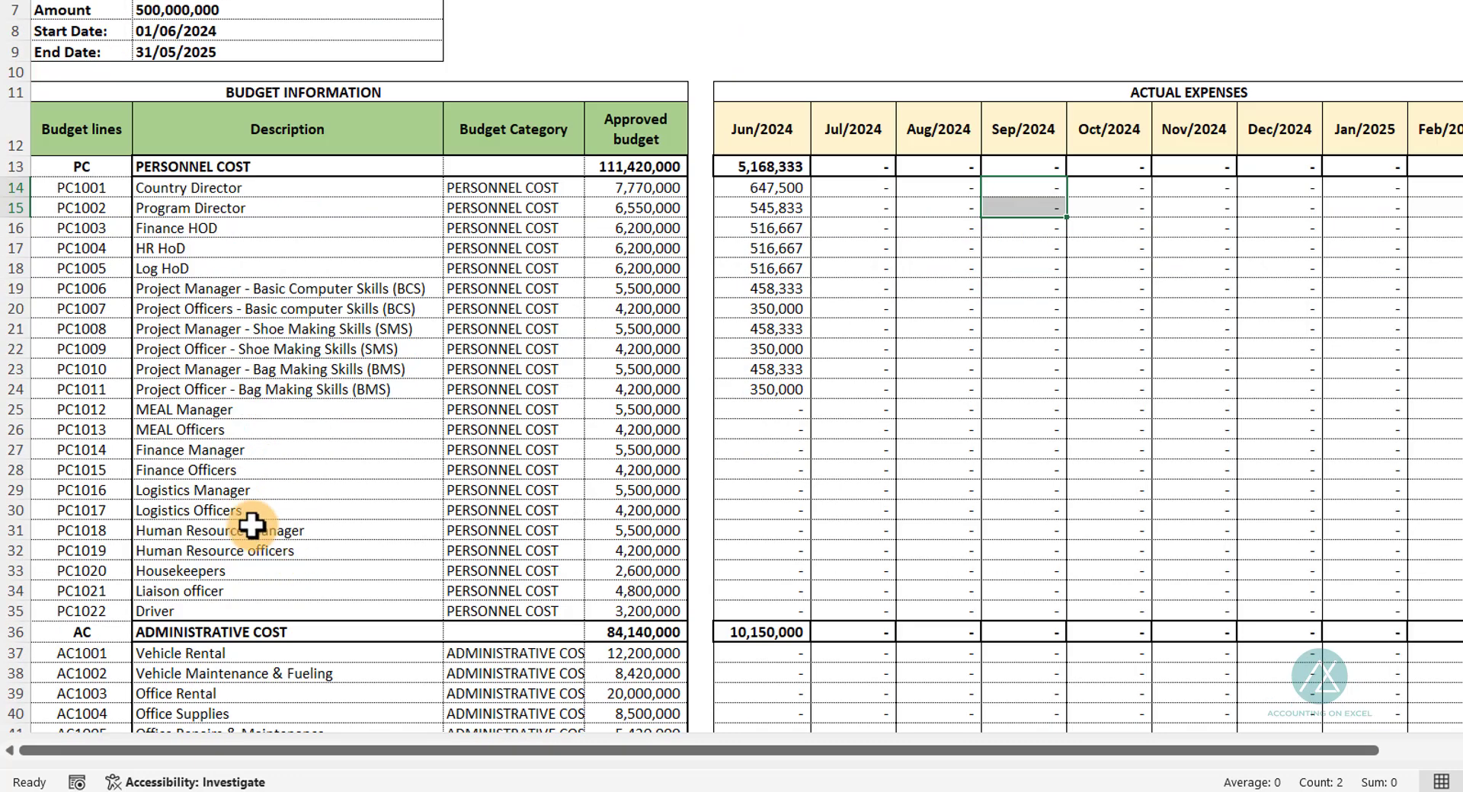
pyautogui.scroll(2, 114, 411)
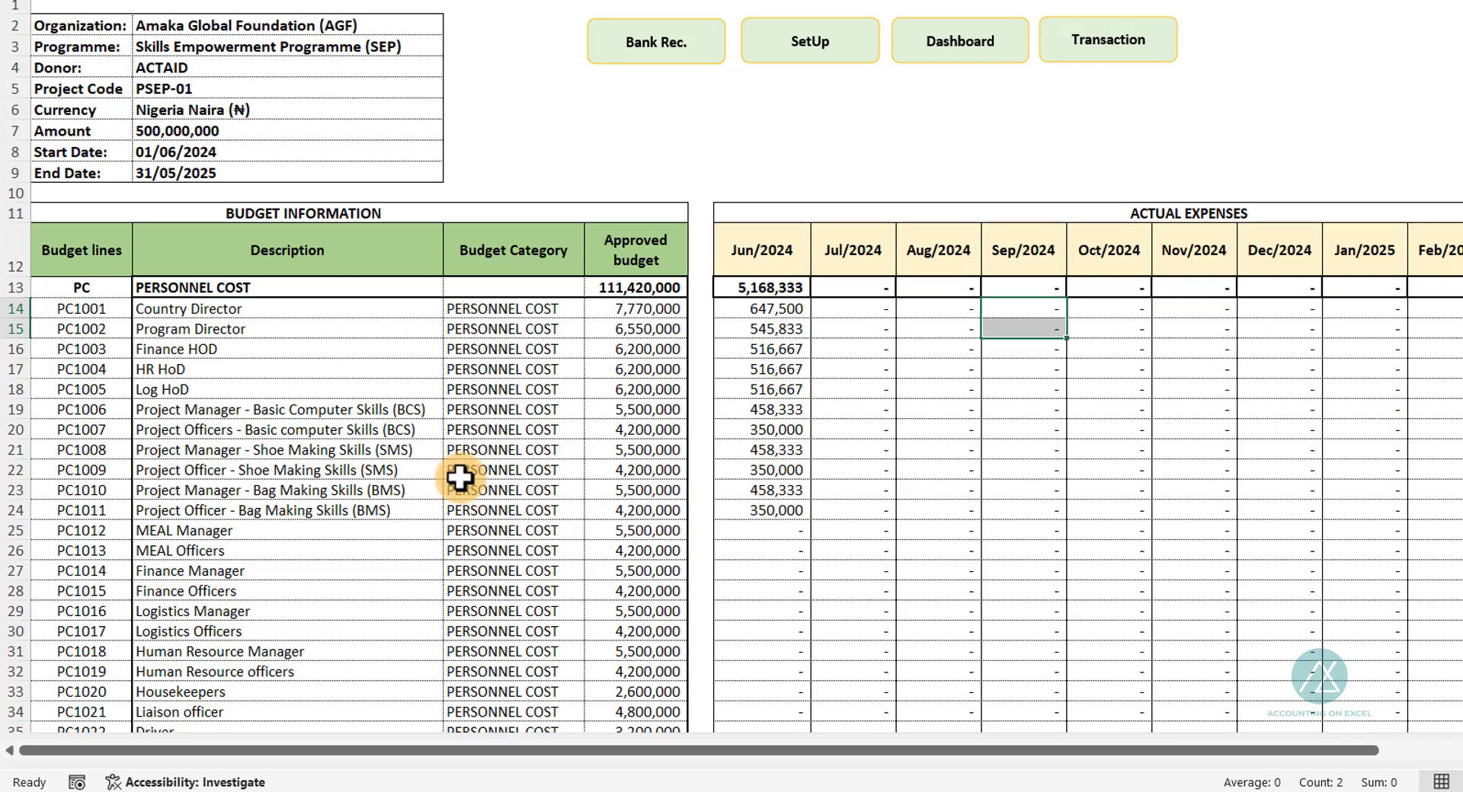
pyautogui.scroll(-5, 477, 486)
pyautogui.scroll(4, 434, 410)
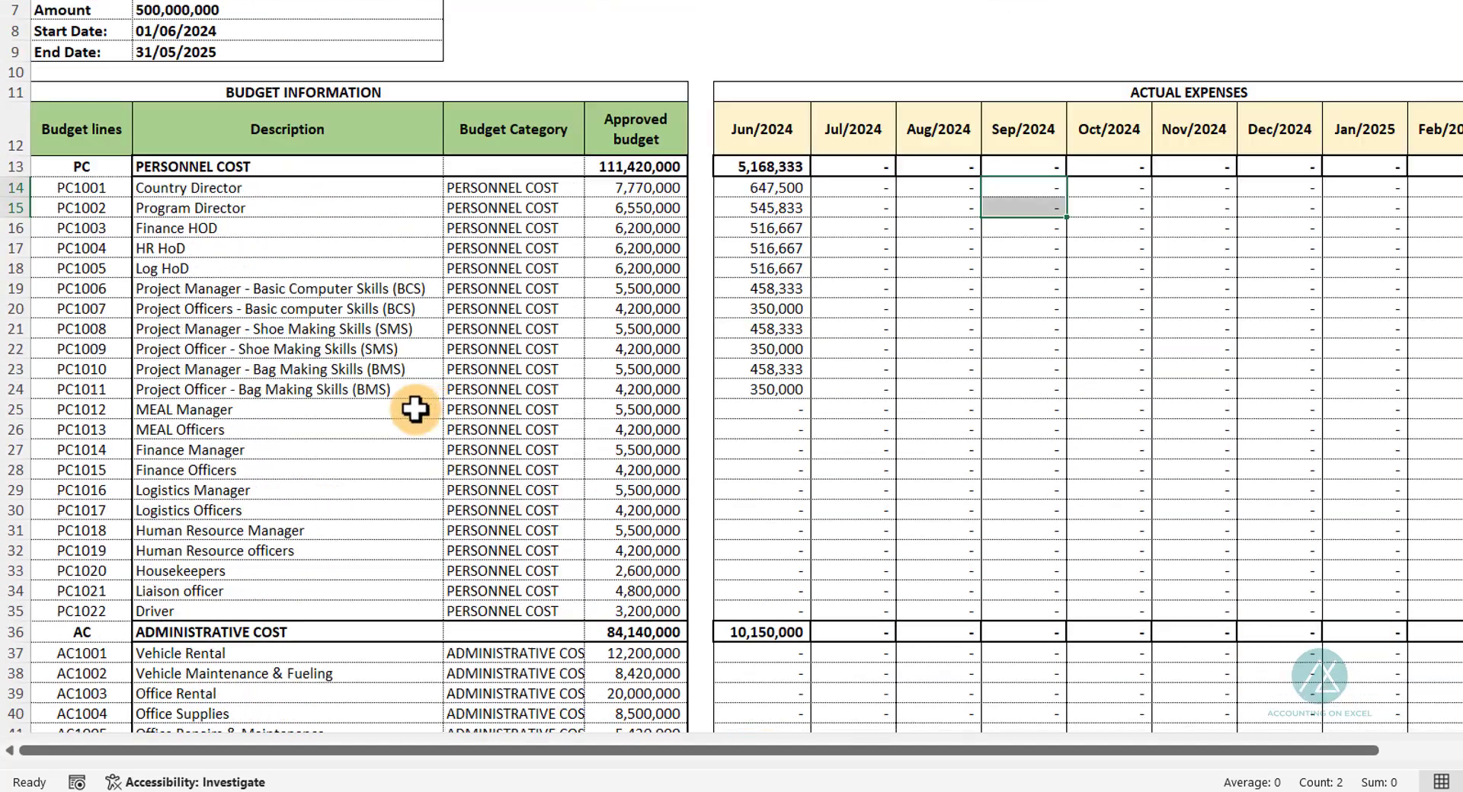
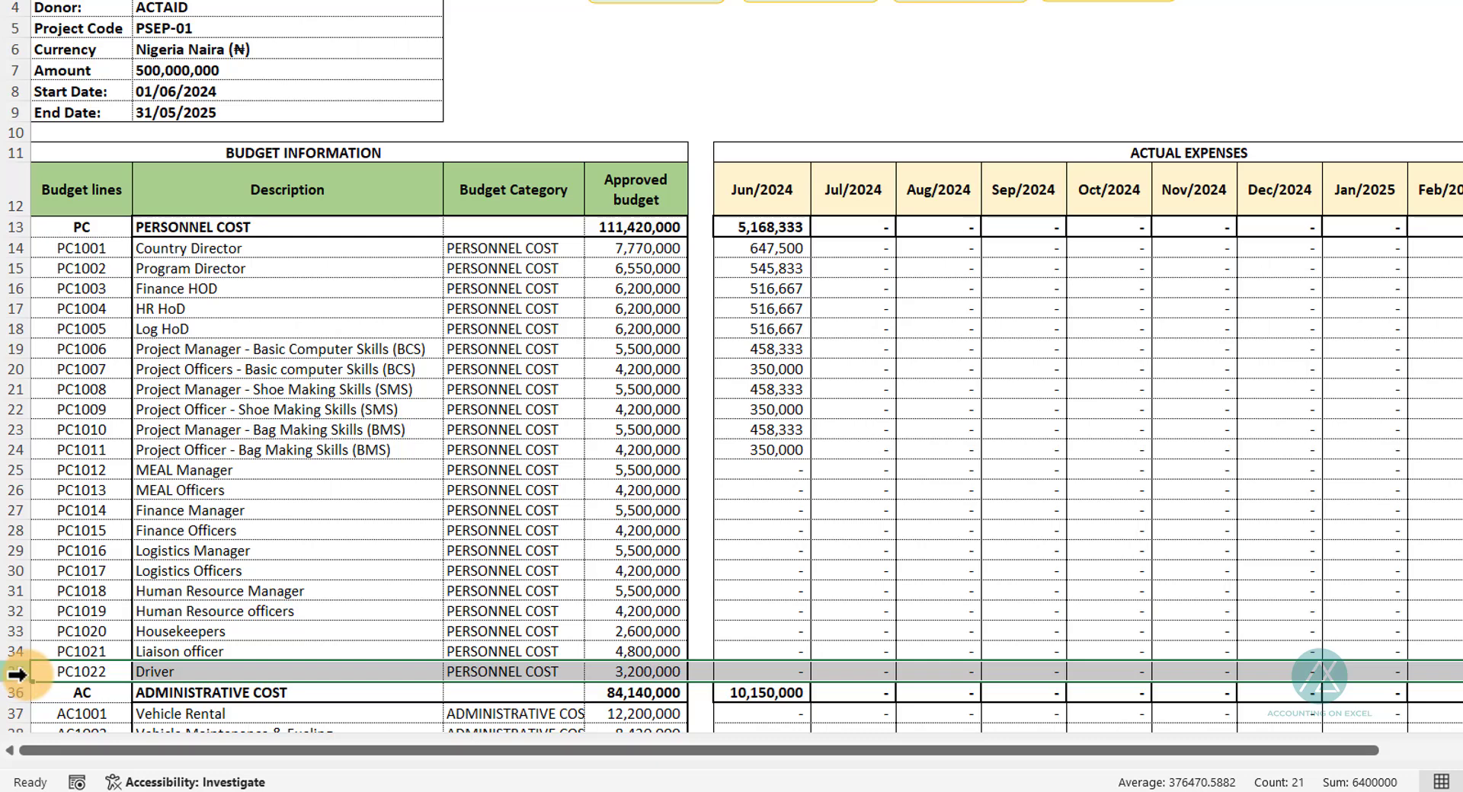
pyautogui.rightClick(17, 674)
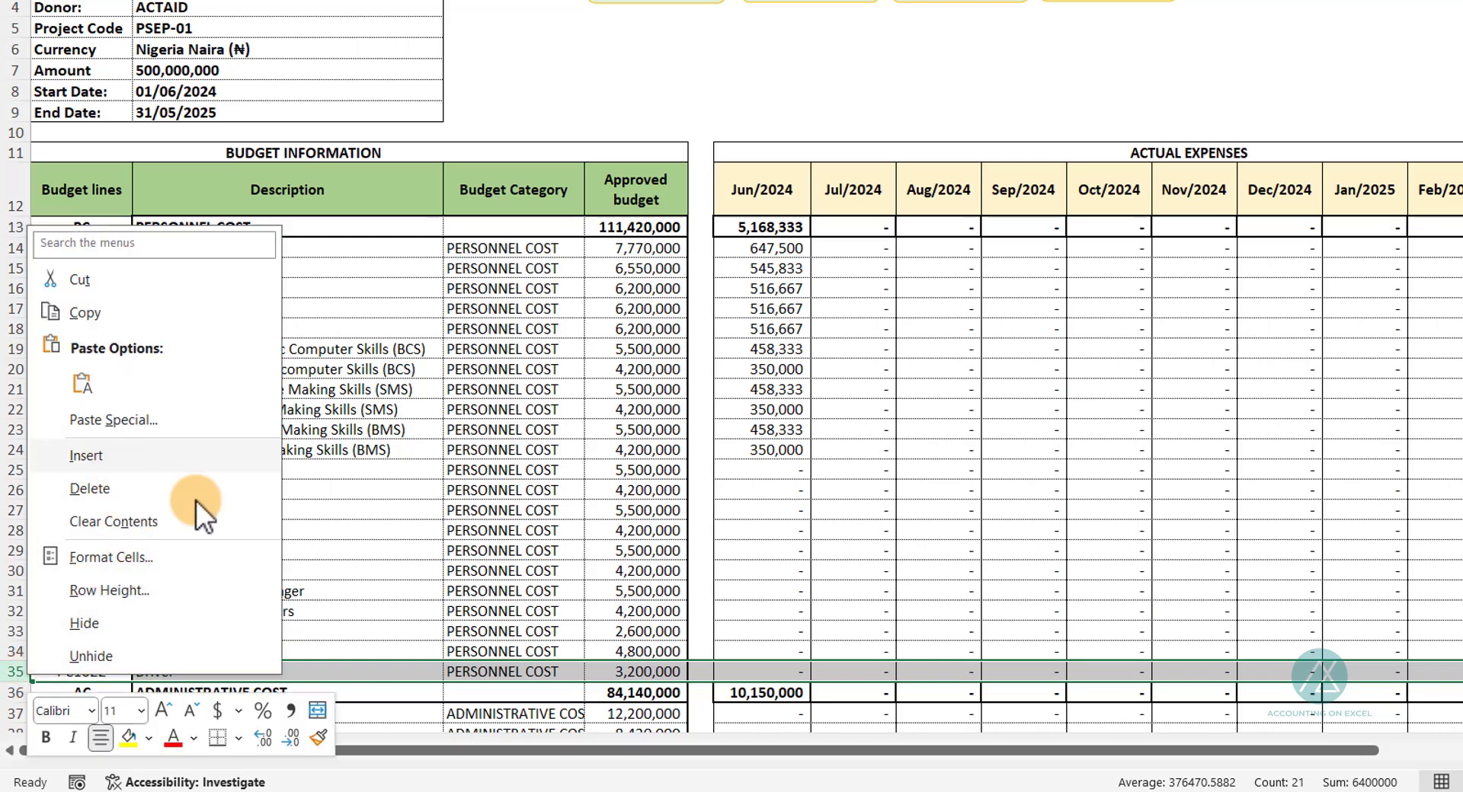
pyautogui.hotkey('ctrl', 'shift', '+')
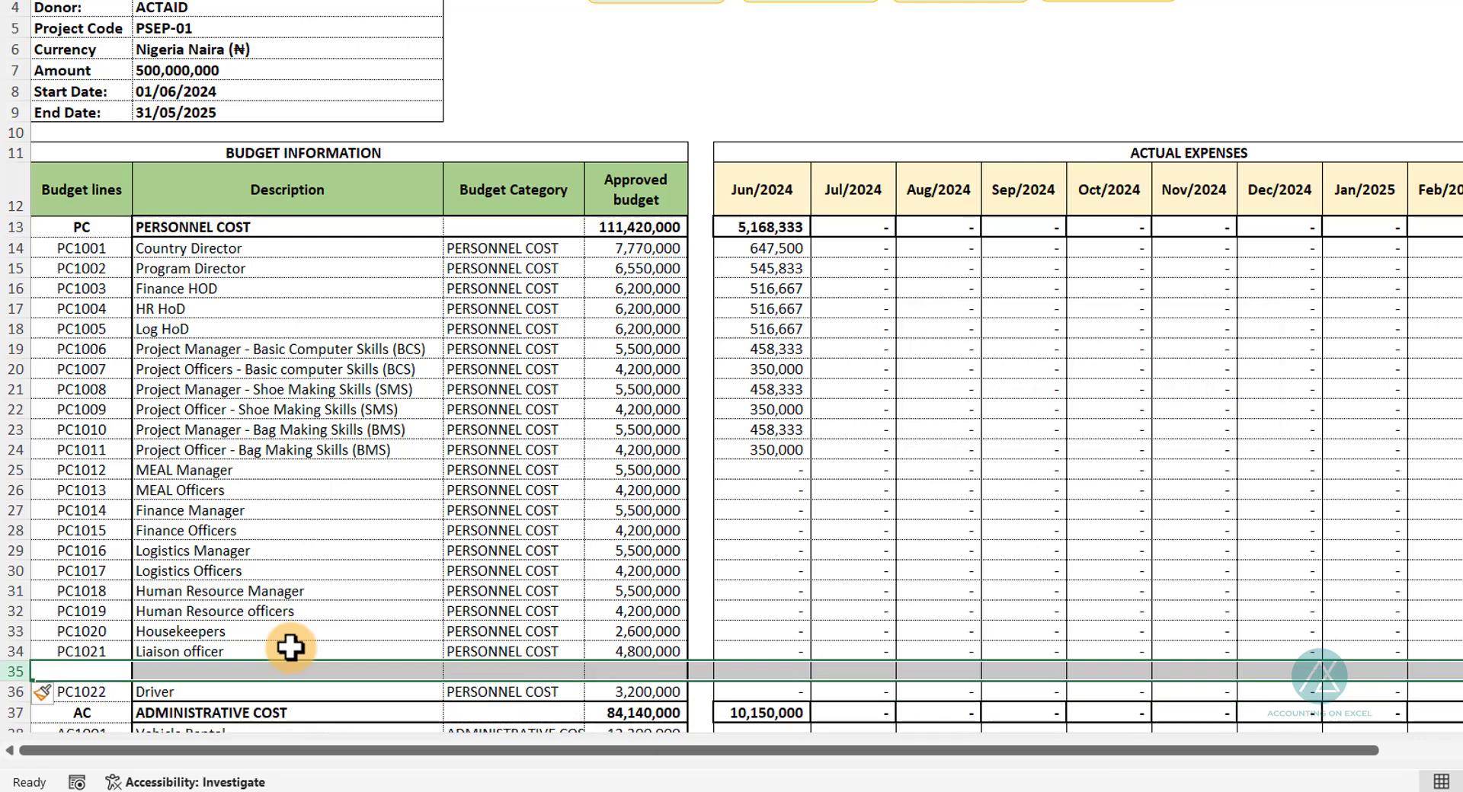
# Step: Fill the Liaison officer budget line (A34:D34) down into the new row 35
pyautogui.moveTo(80, 654); pyautogui.dragTo(649, 665)
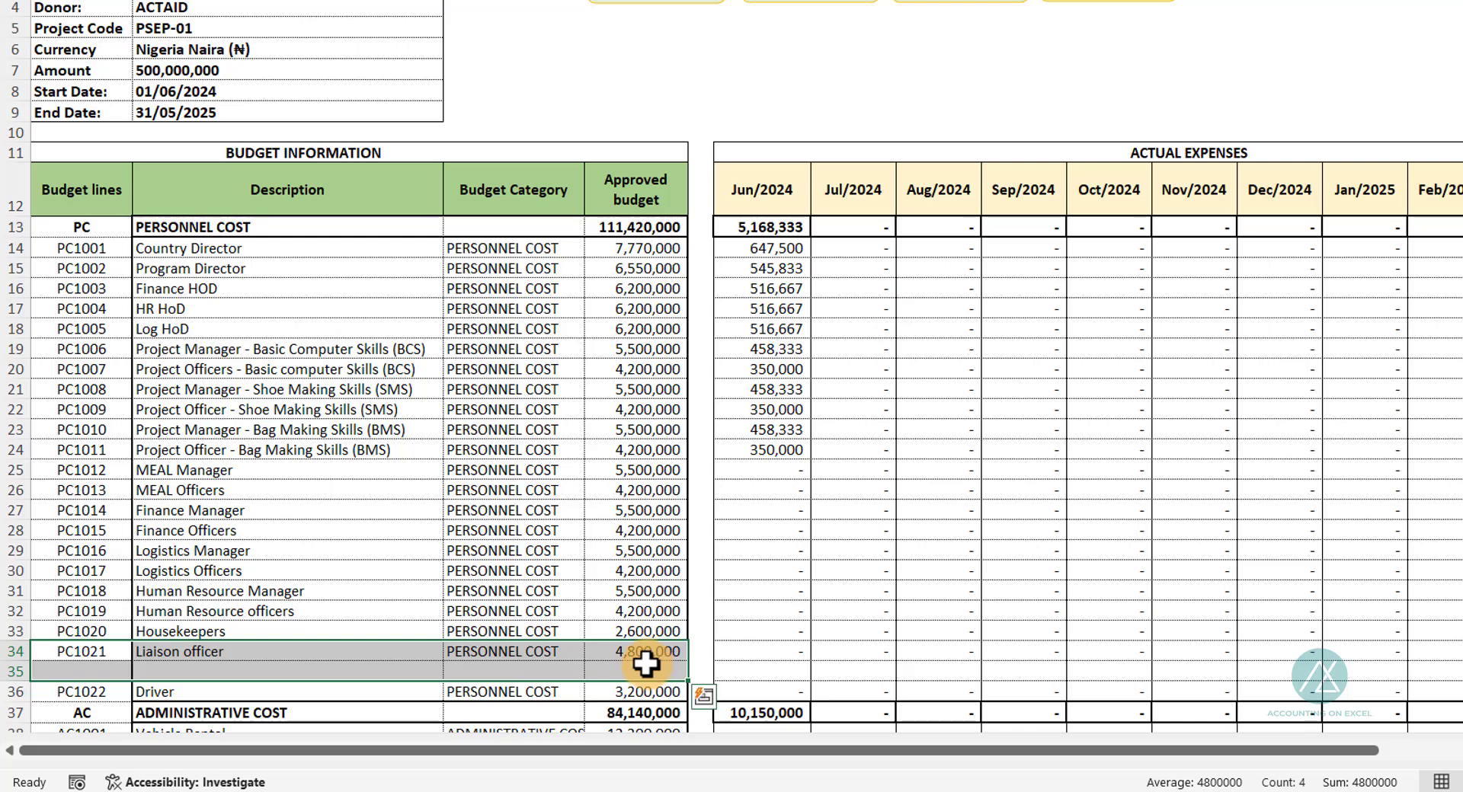
pyautogui.hotkey('ctrl', 'd')
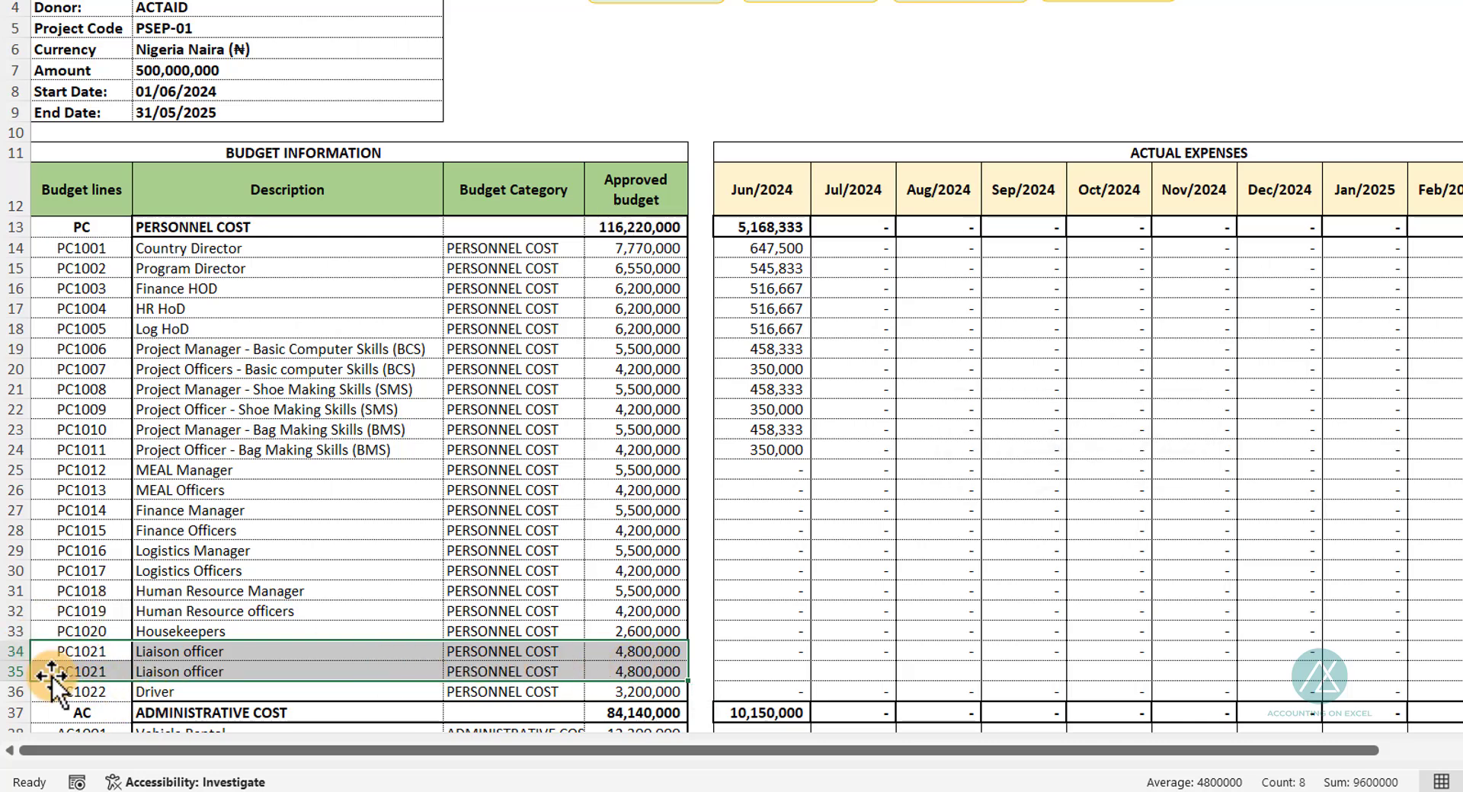
pyautogui.click(83, 669)
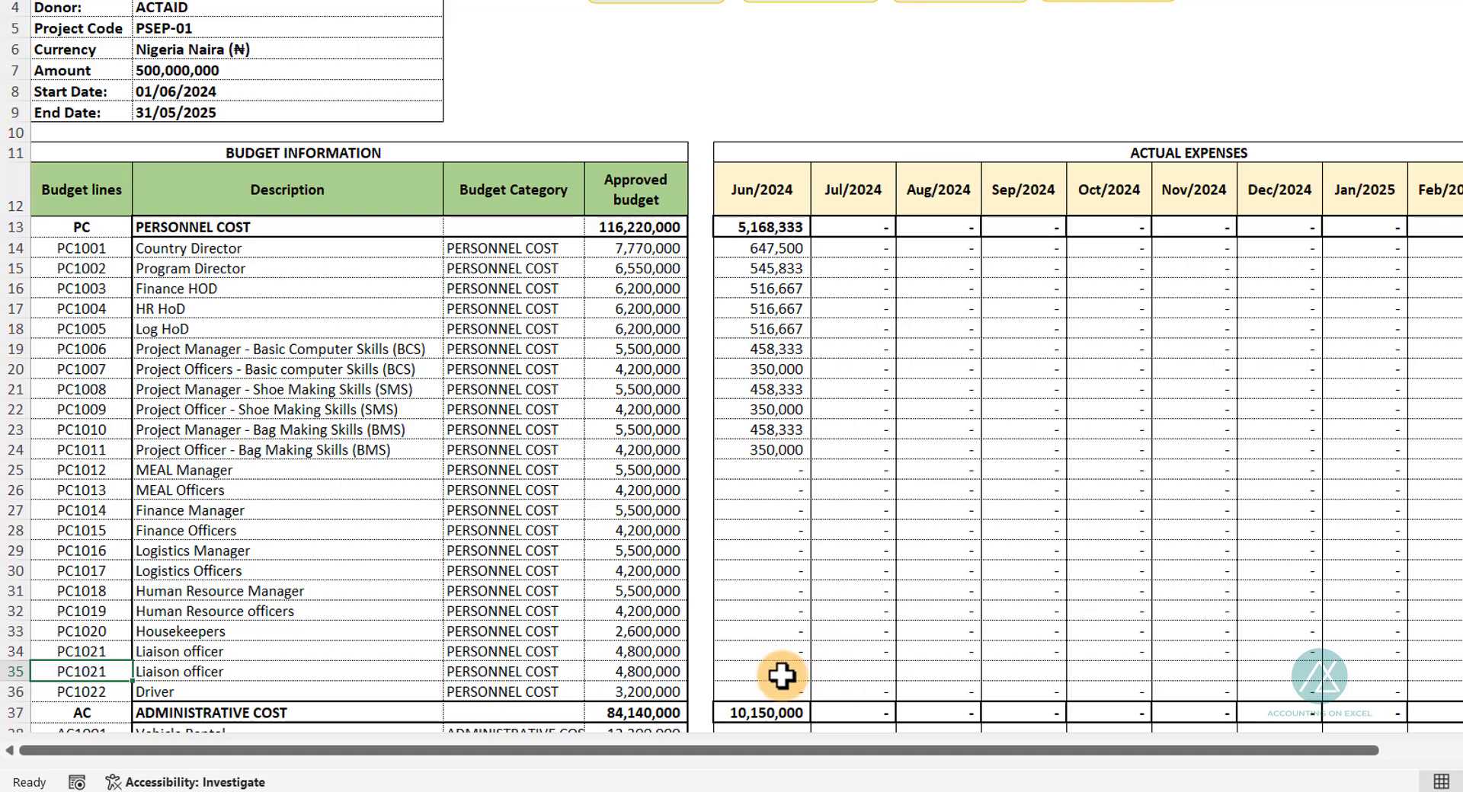
# Step: Check the monthly Actual Expenses cells of the new row 35 and its budget line code
pyautogui.moveTo(785, 672); pyautogui.dragTo(1279, 665)
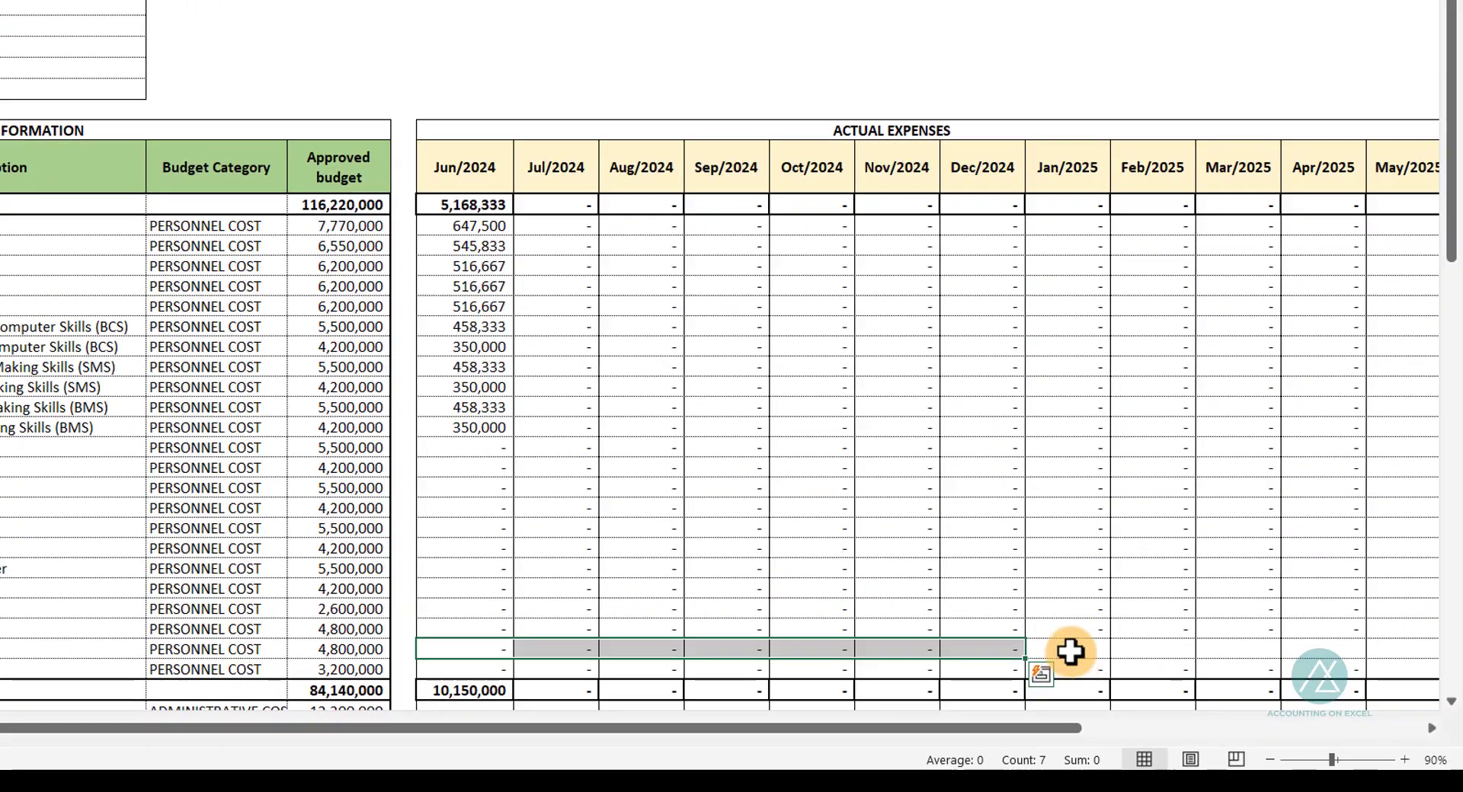
pyautogui.moveTo(1364, 674); pyautogui.dragTo(1295, 633)
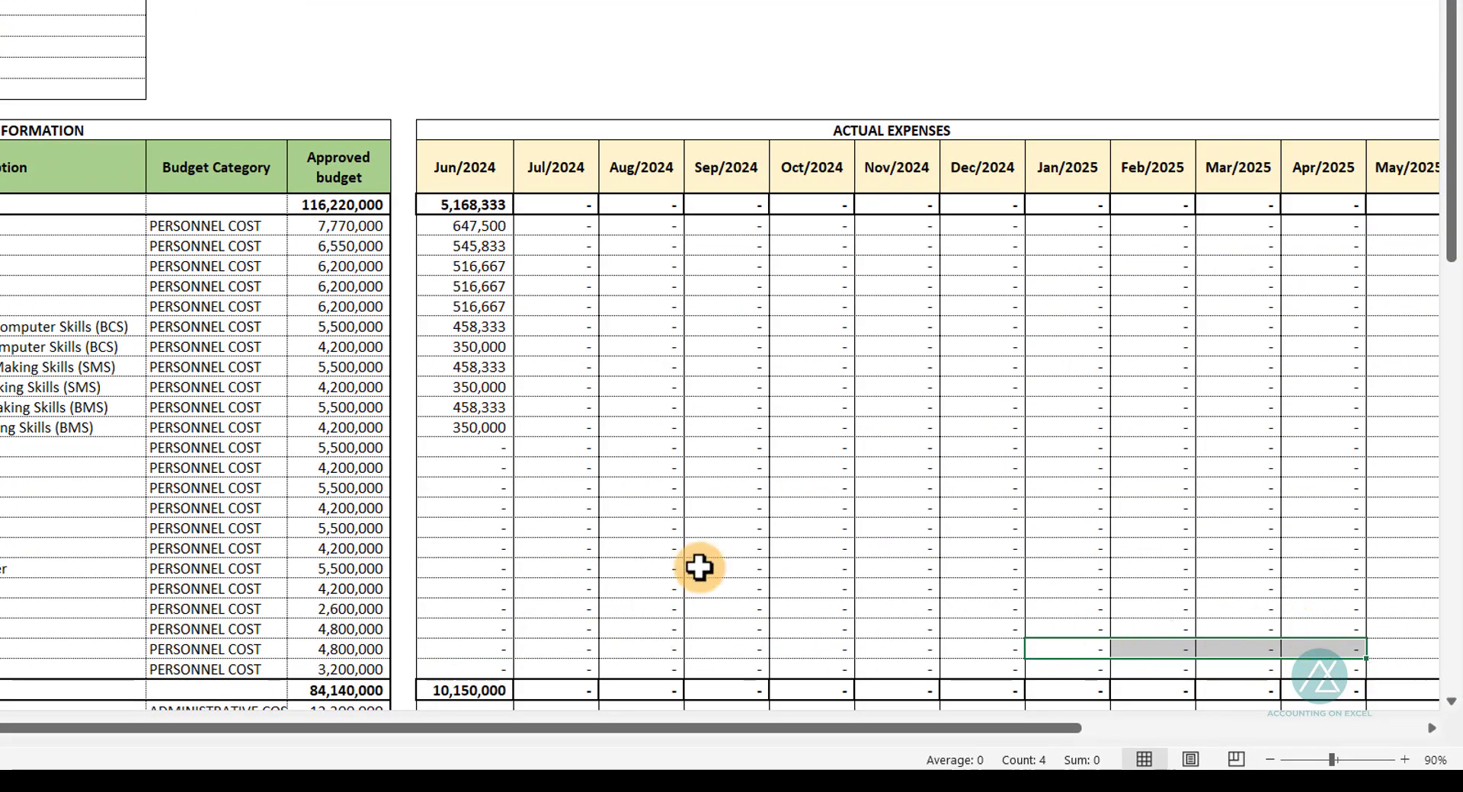
pyautogui.click(483, 631)
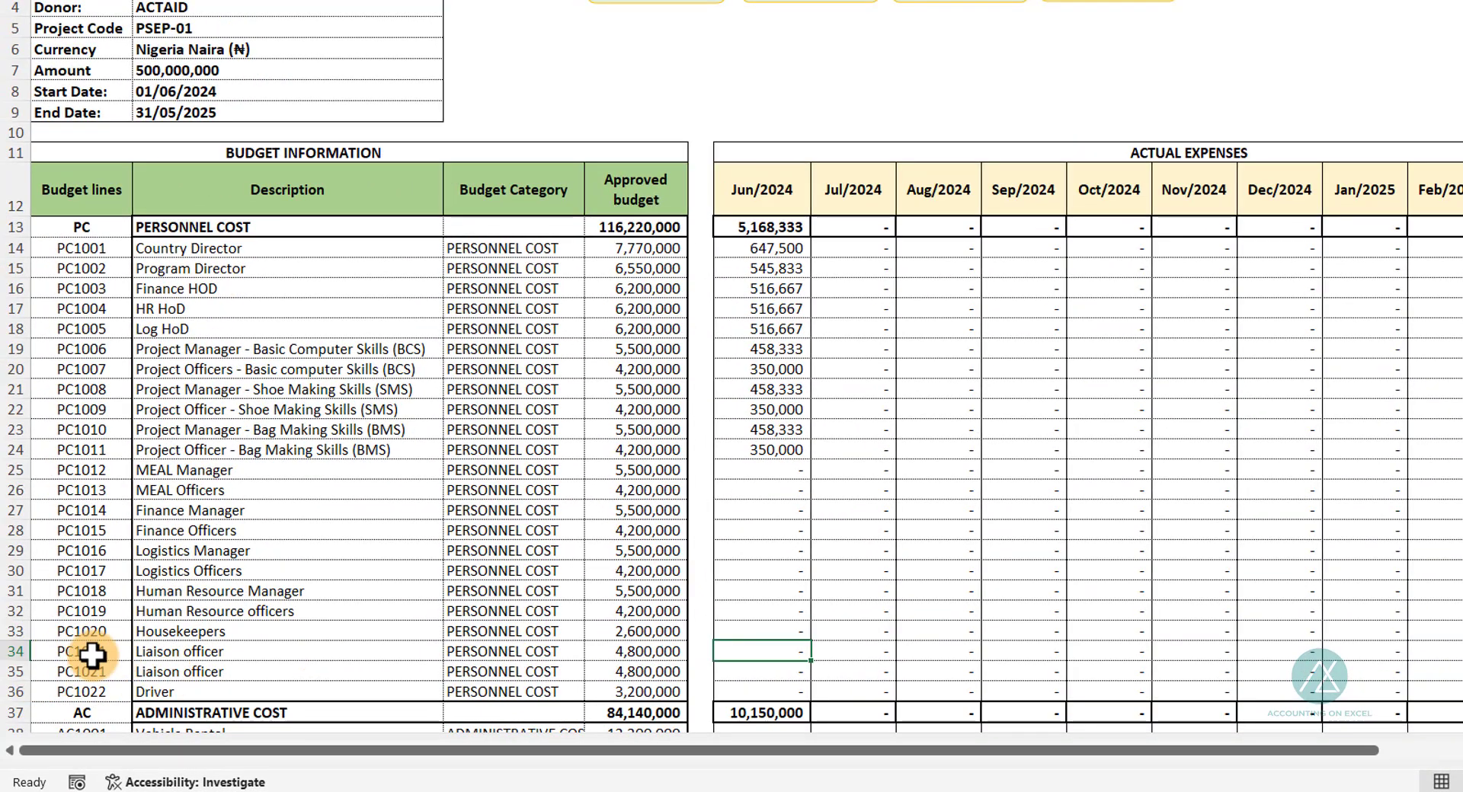
pyautogui.click(76, 672)
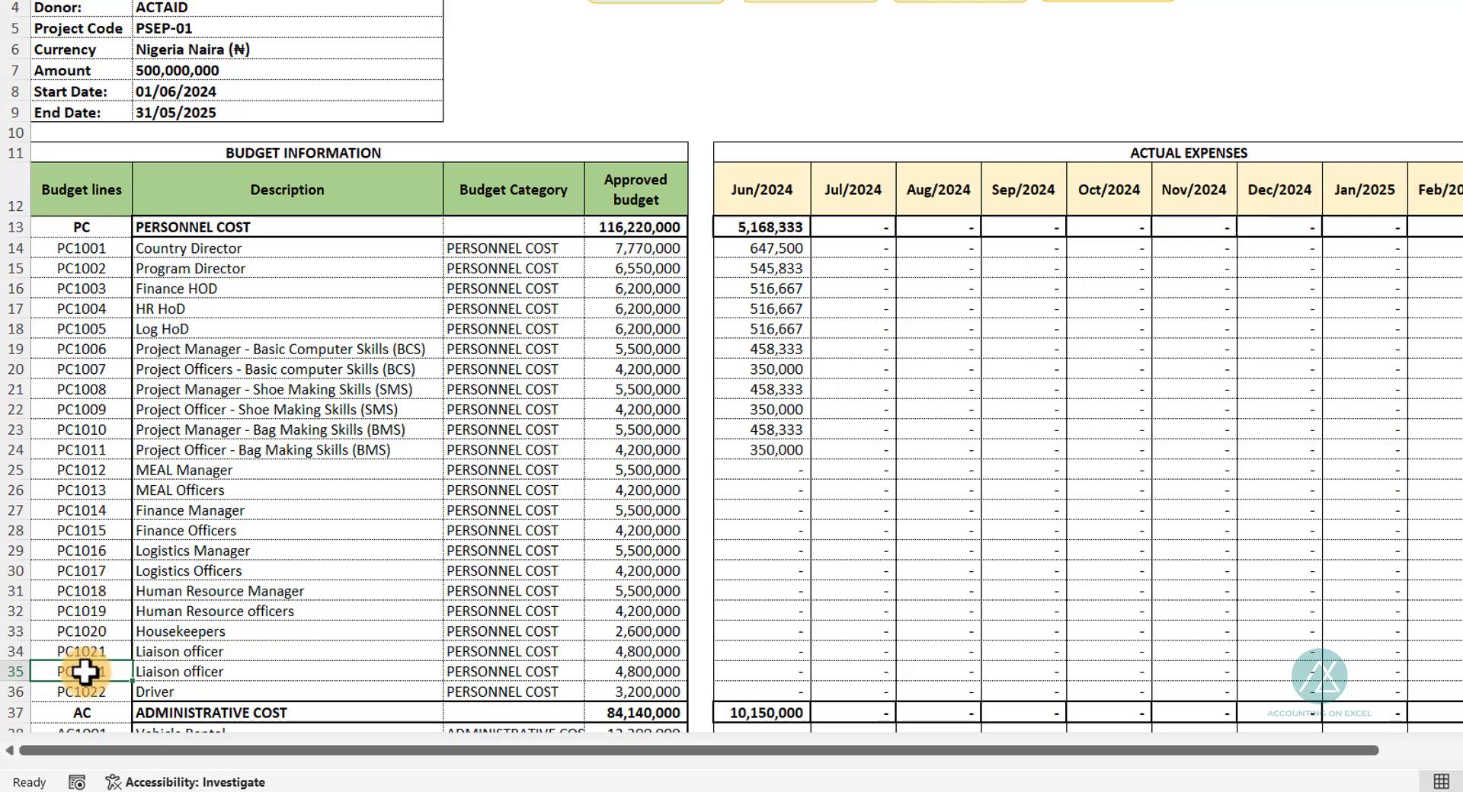
# Step: Clear the duplicated budget line code, description, category and approved budget from A35:D35
pyautogui.moveTo(72, 671); pyautogui.dragTo(614, 672)
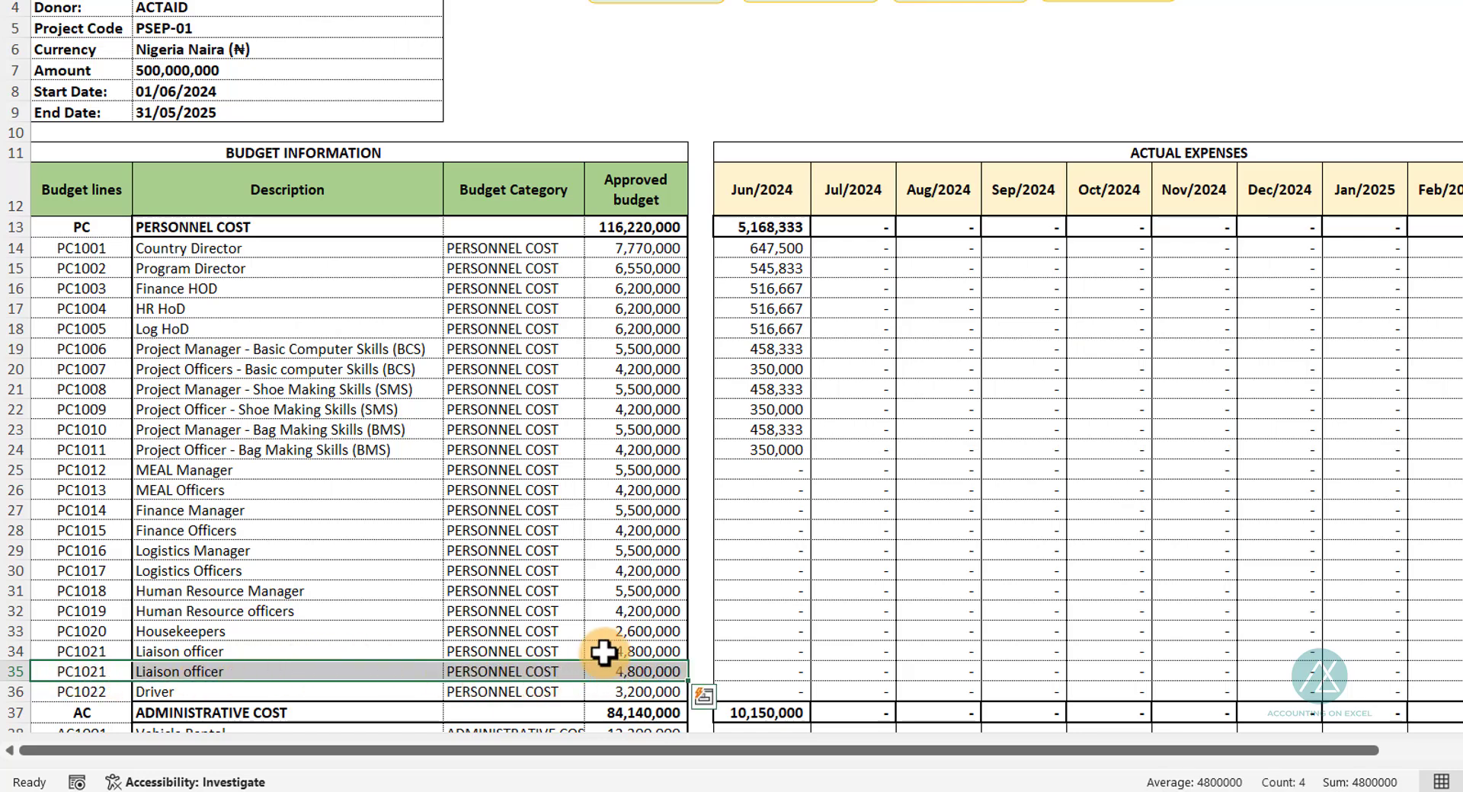
pyautogui.press('Delete')
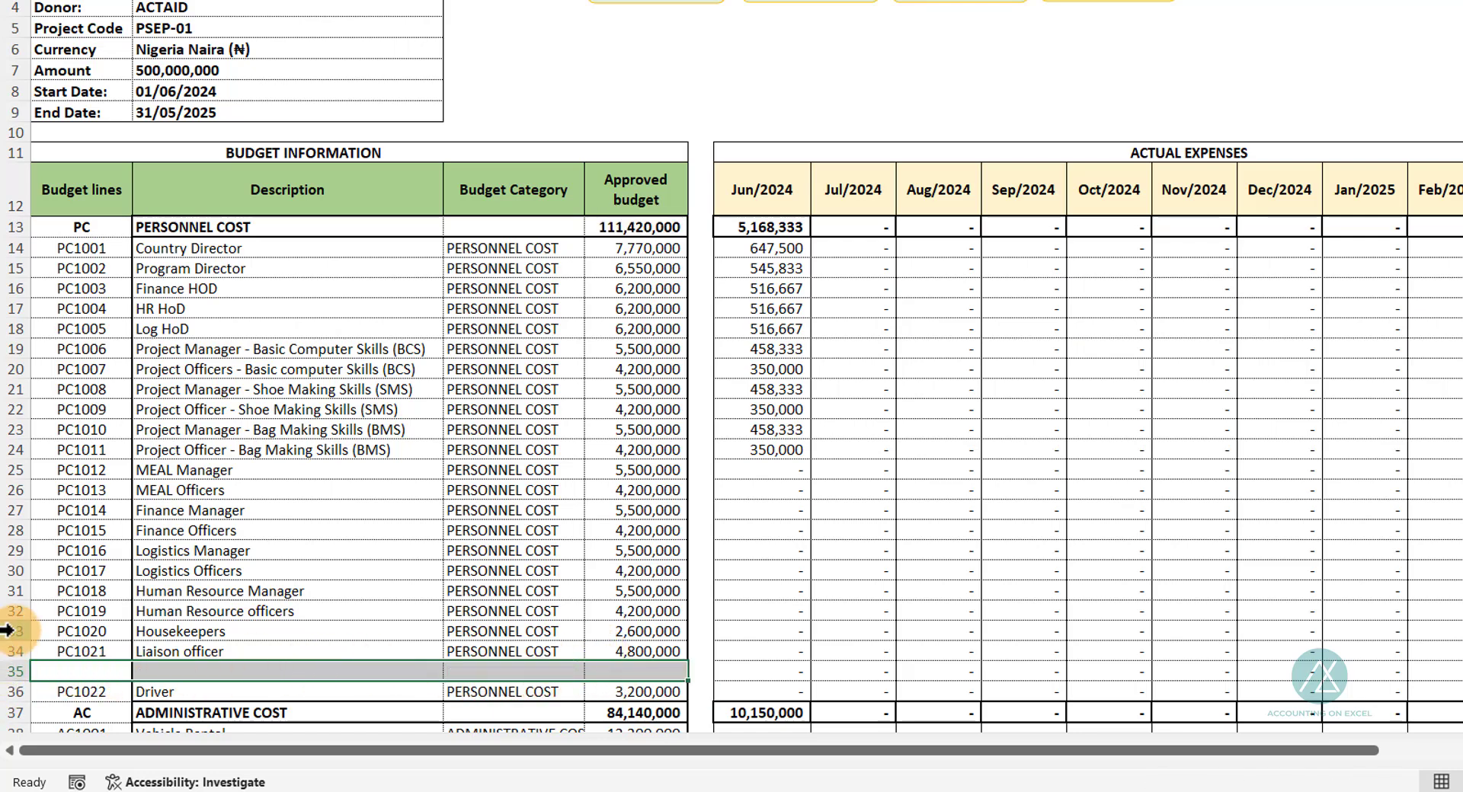
pyautogui.click(82, 671)
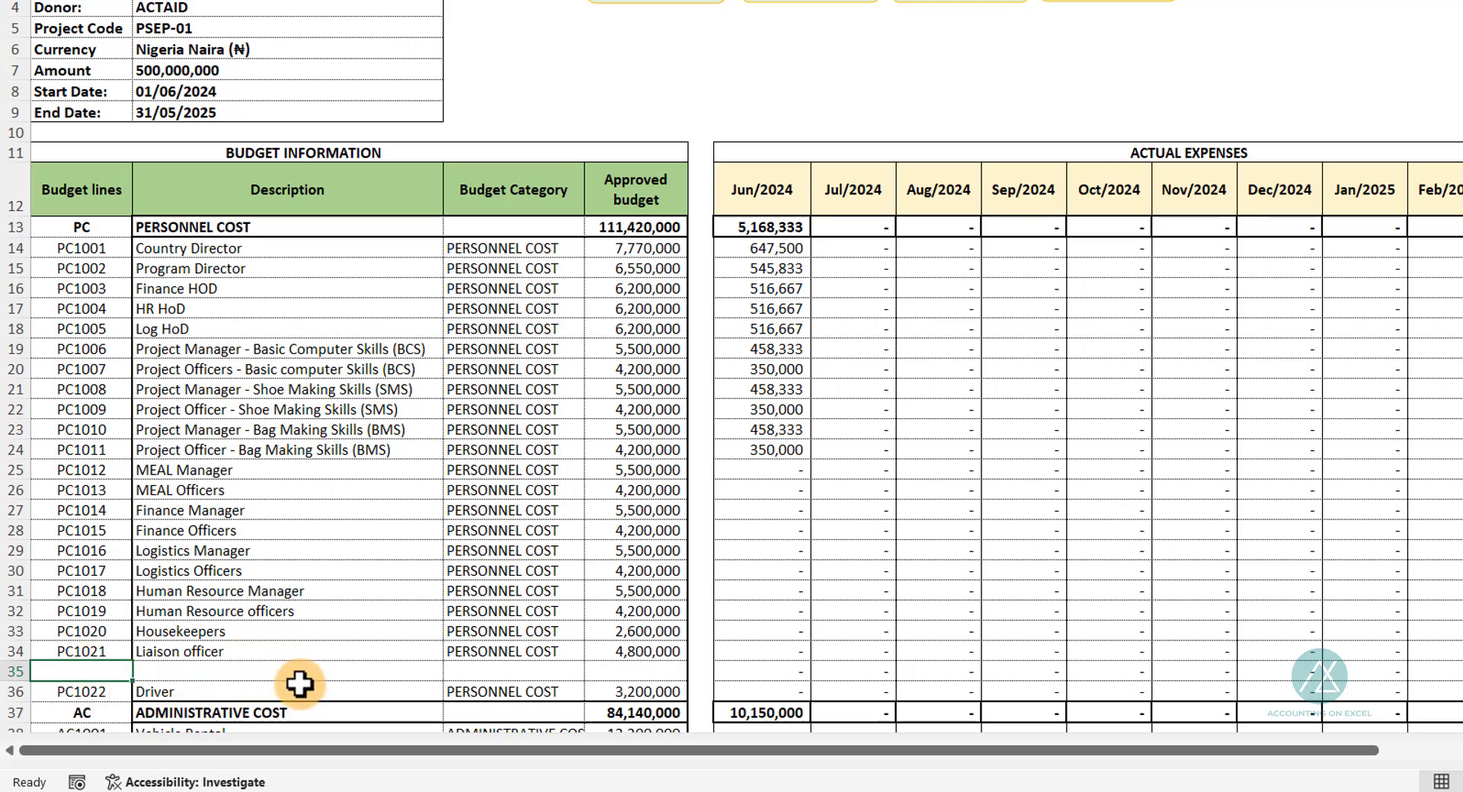
# Step: Check the Personnel Cost total in D13 and inspect the Administrative Cost sum formula in D37
pyautogui.scroll(1, 259, 583)
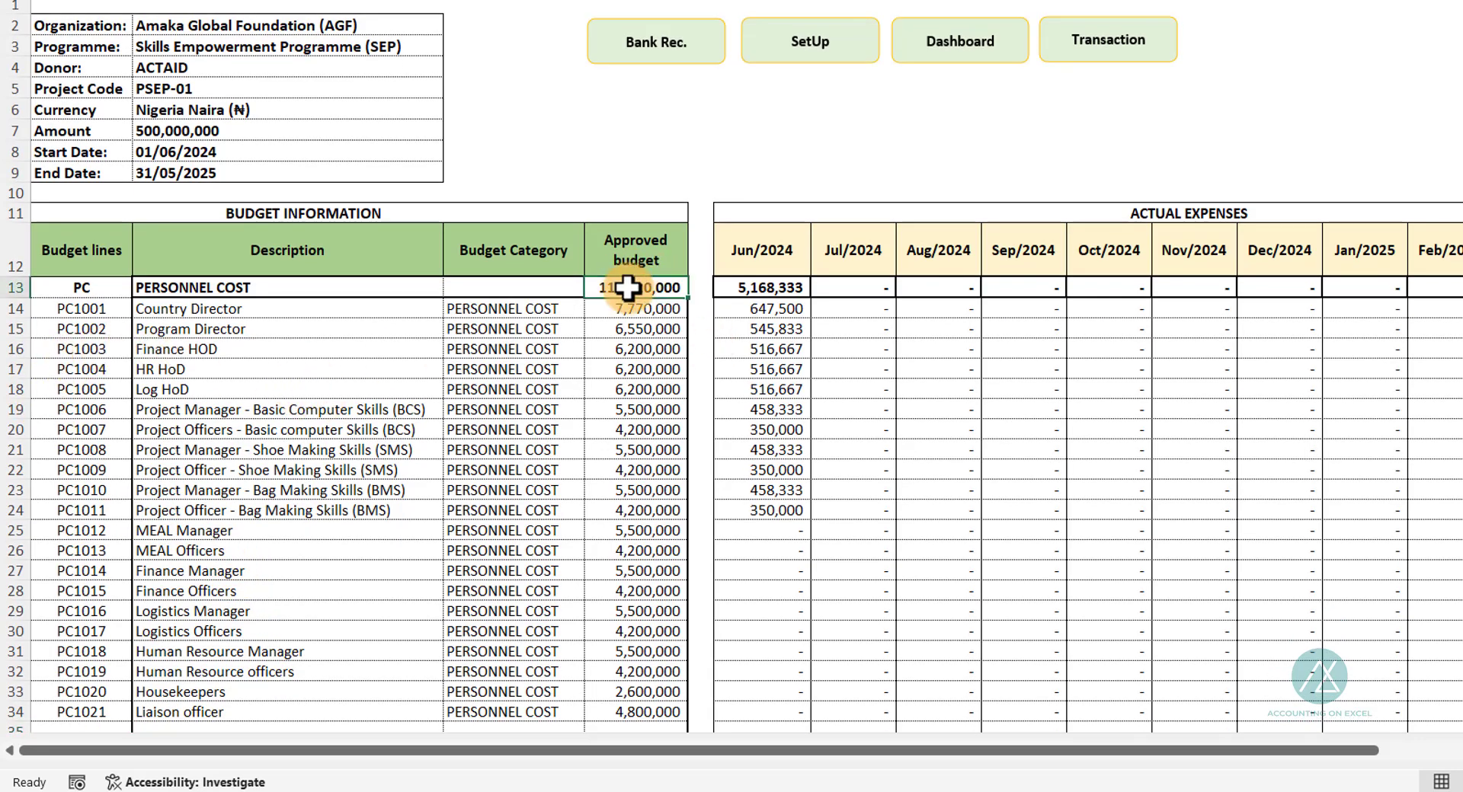
pyautogui.scroll(-7, 477, 499)
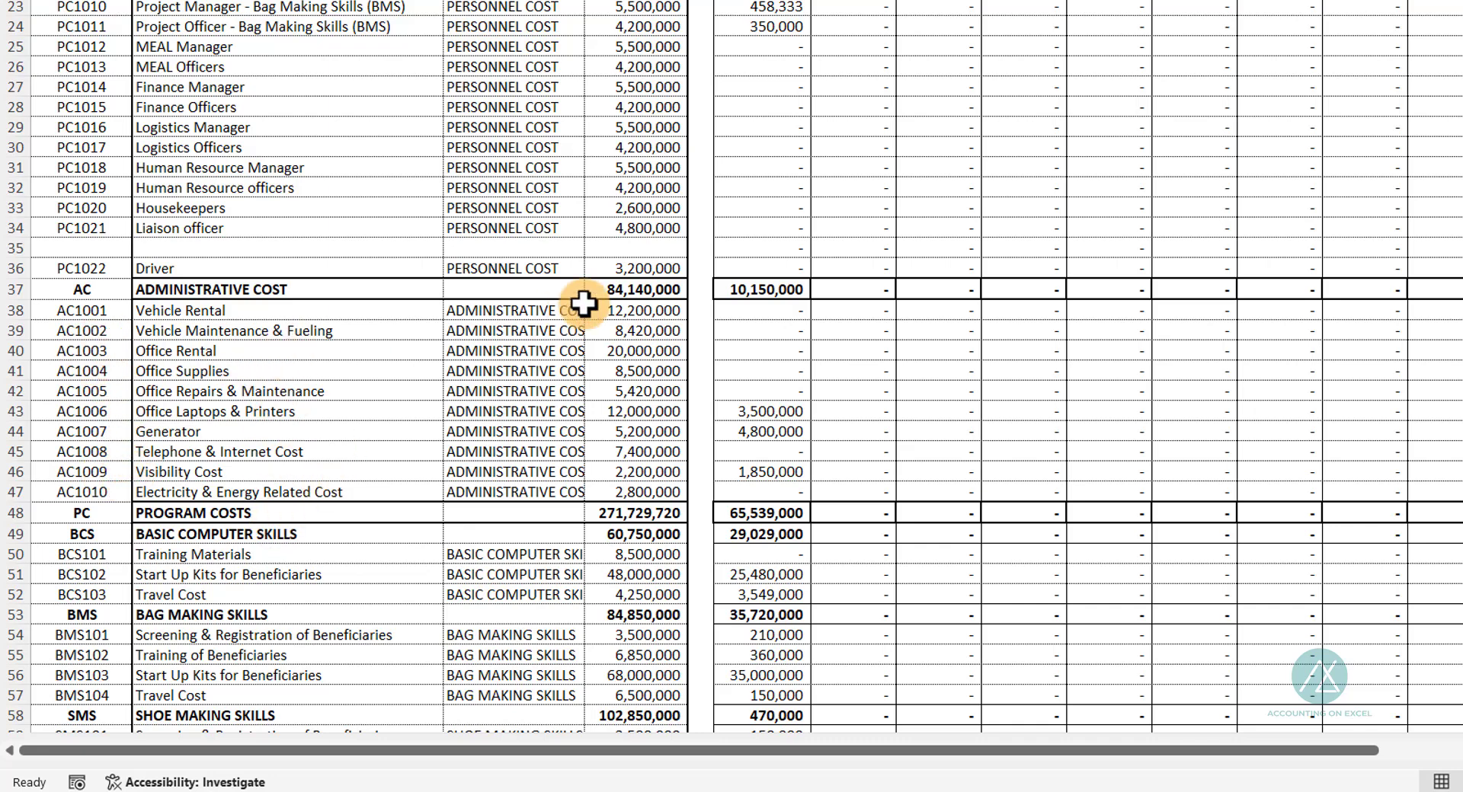
pyautogui.hotkey('alt', '=')
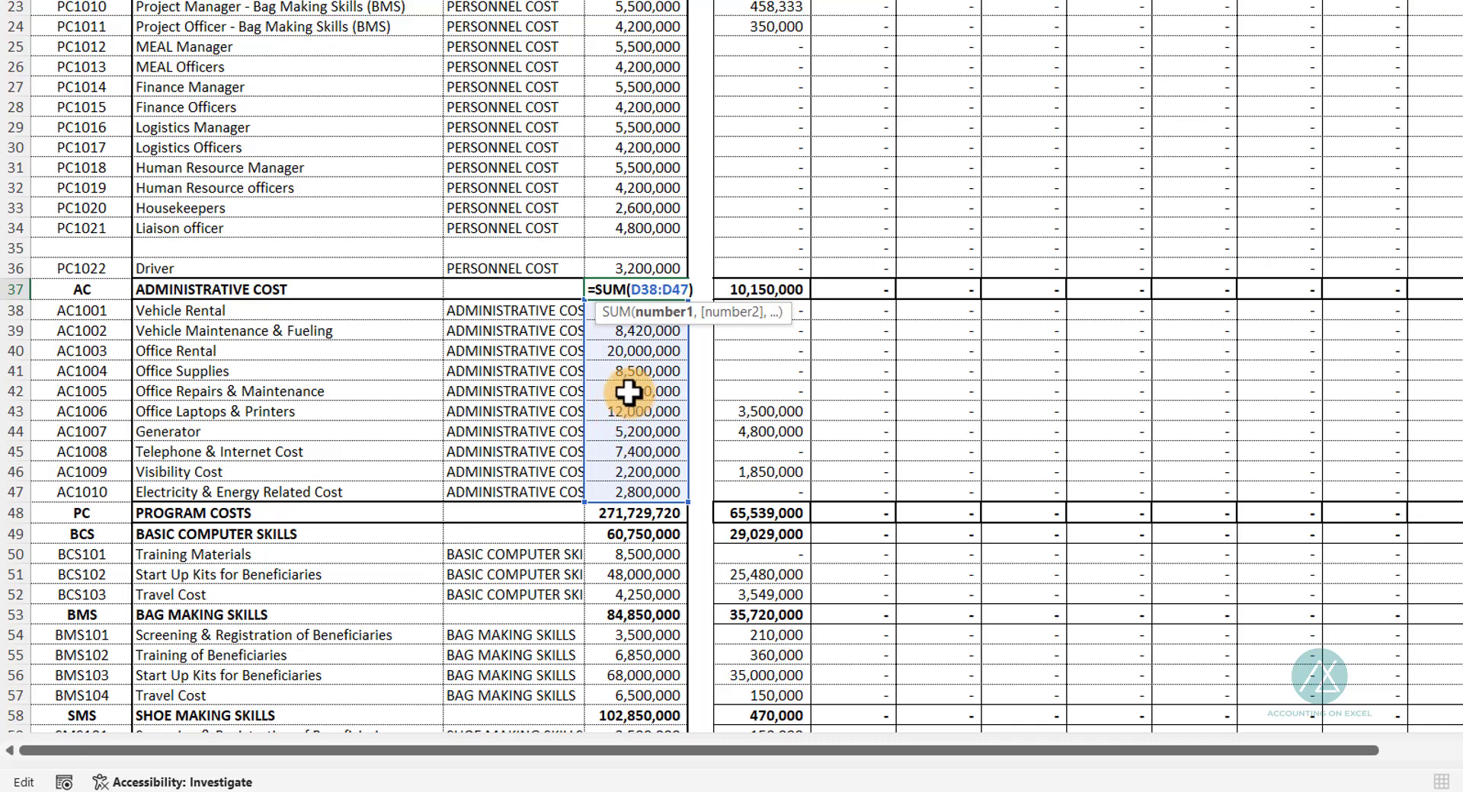
pyautogui.hotkey('ctrl', 'Return')
# Step: Review the budget lines and category totals down to the TOTAL row, and select the Budget Information table from its headers downward
pyautogui.scroll(-2, 164, 533)
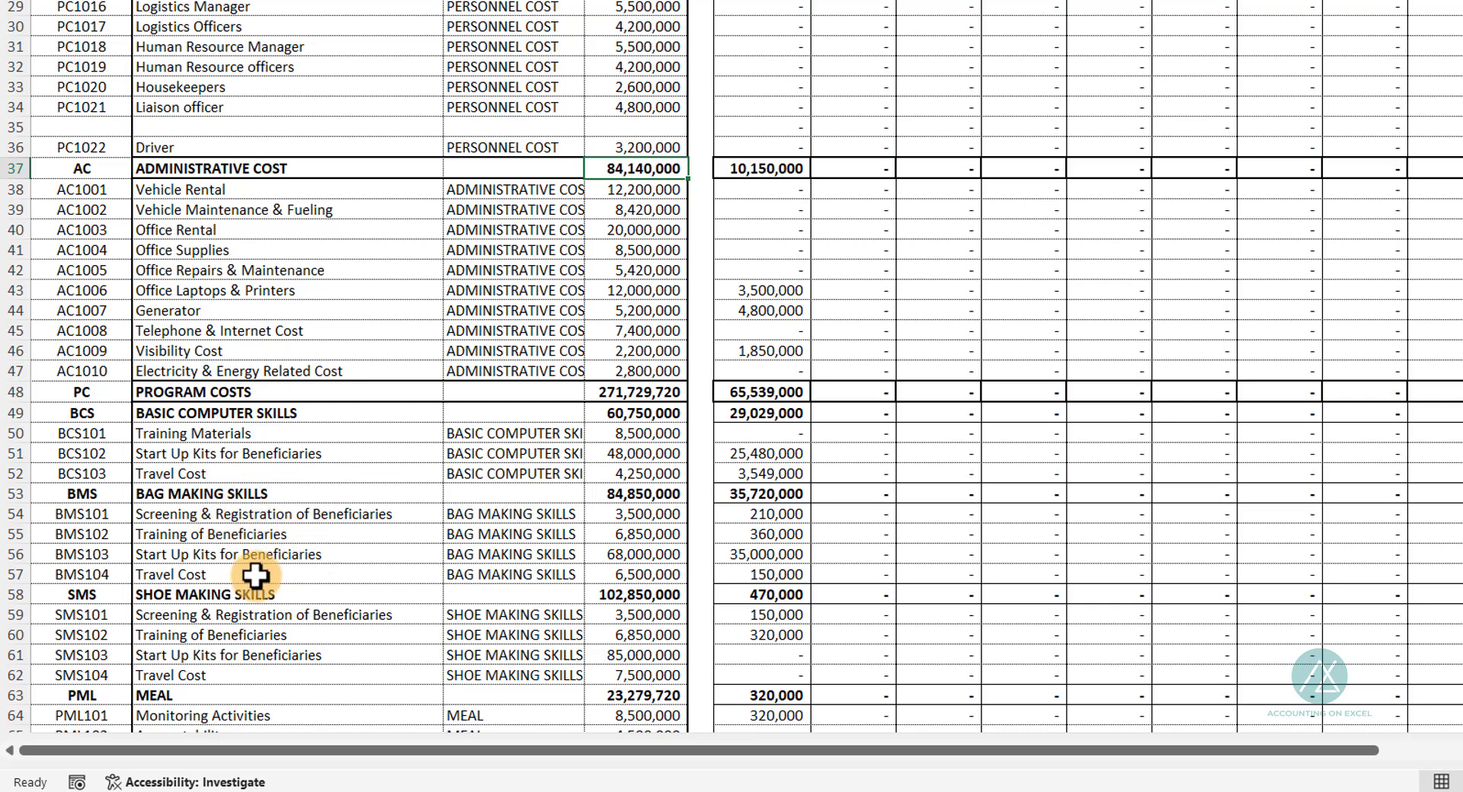
pyautogui.scroll(-2, 254, 578)
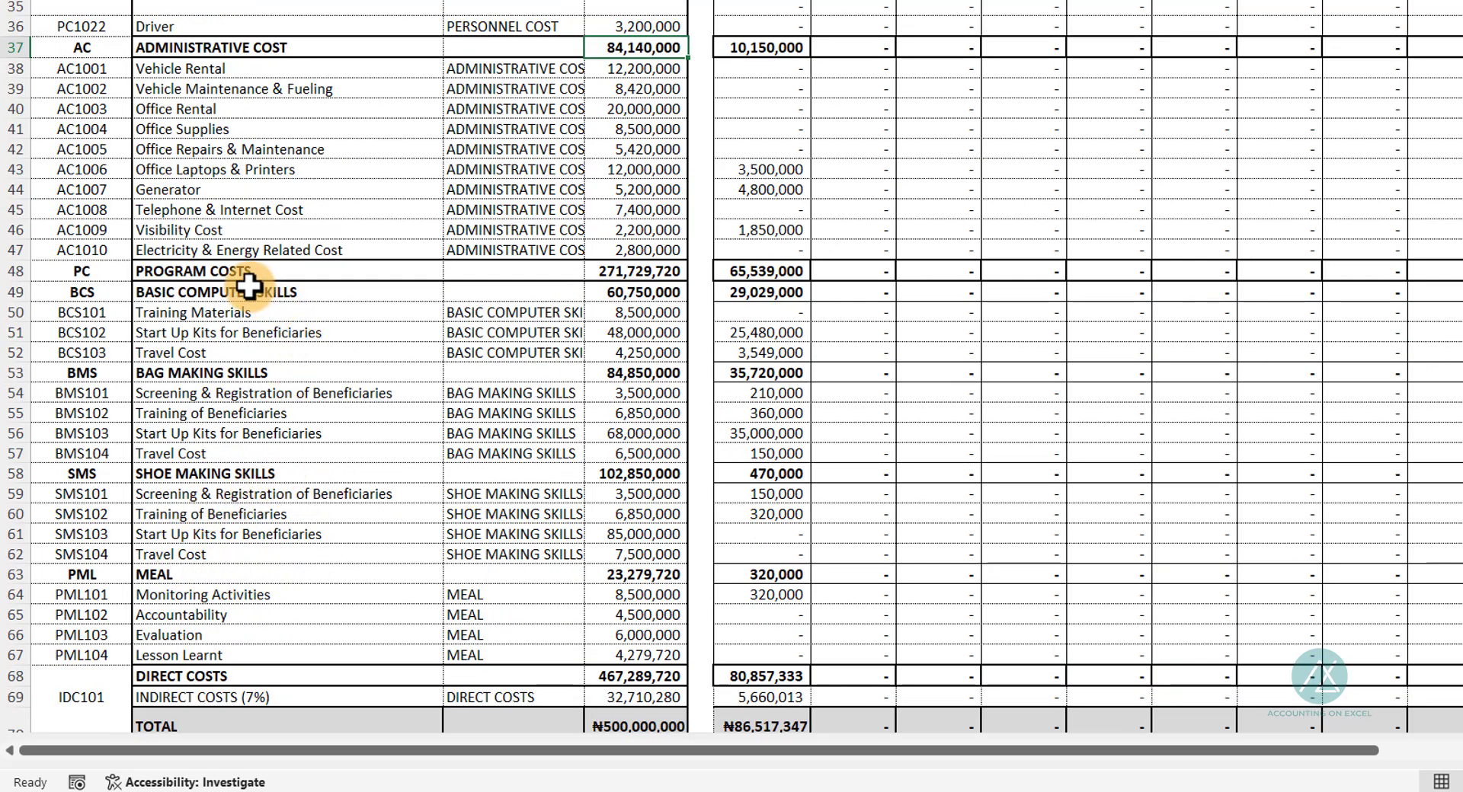
pyautogui.scroll(11, 284, 425)
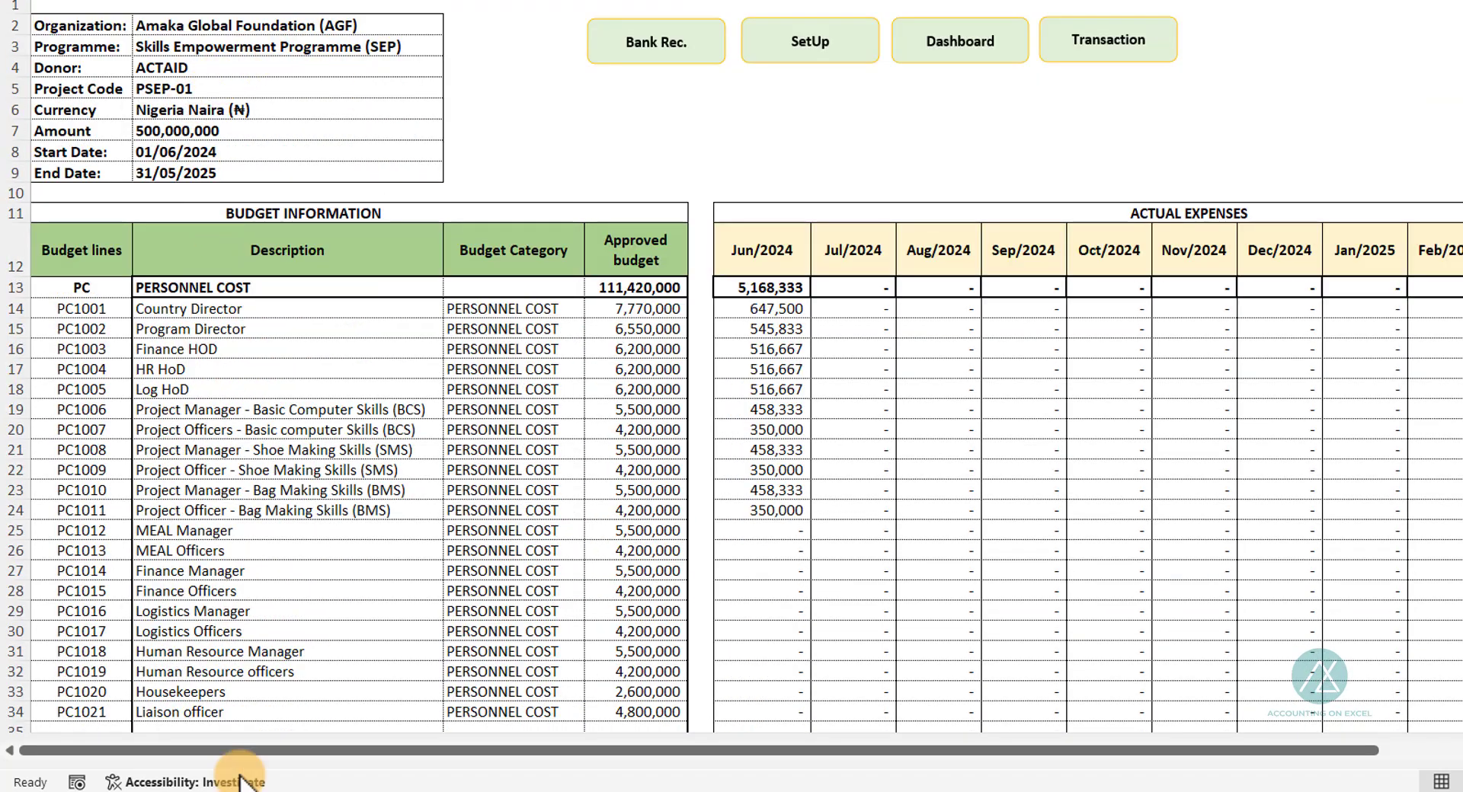
pyautogui.scroll(-8, 333, 691)
pyautogui.scroll(-5, 295, 630)
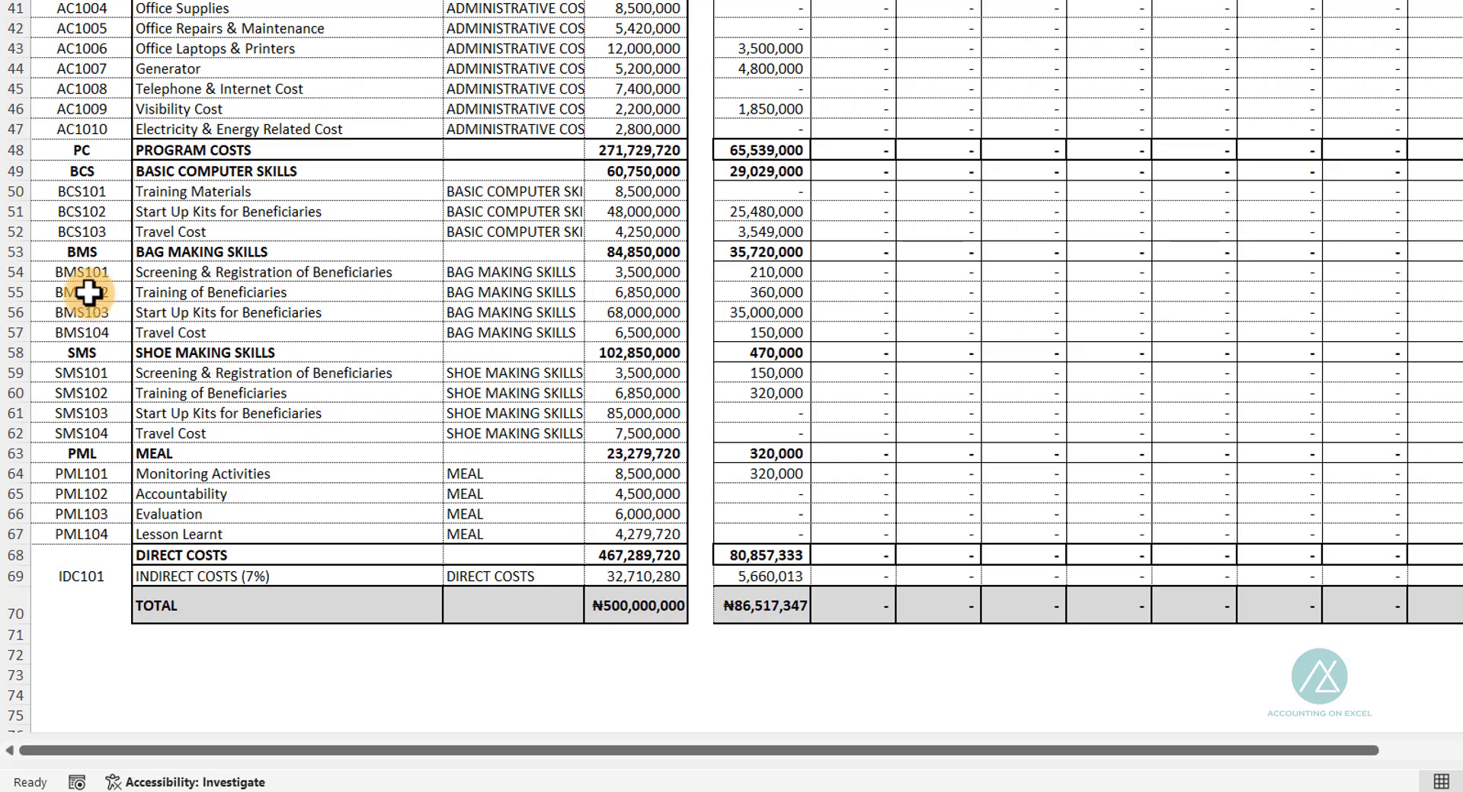
pyautogui.scroll(3, 314, 497)
pyautogui.scroll(8, 315, 495)
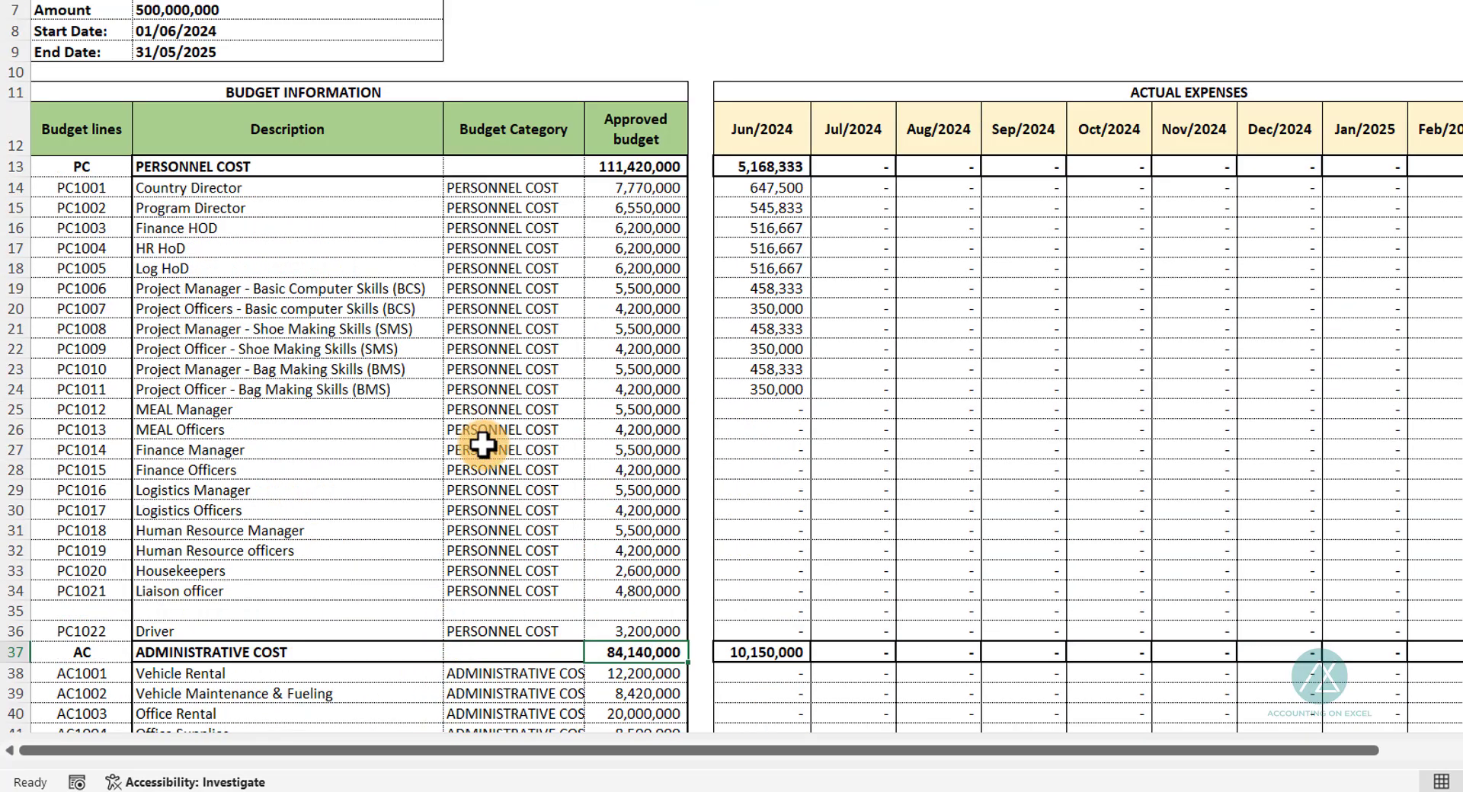
pyautogui.scroll(-1, 478, 499)
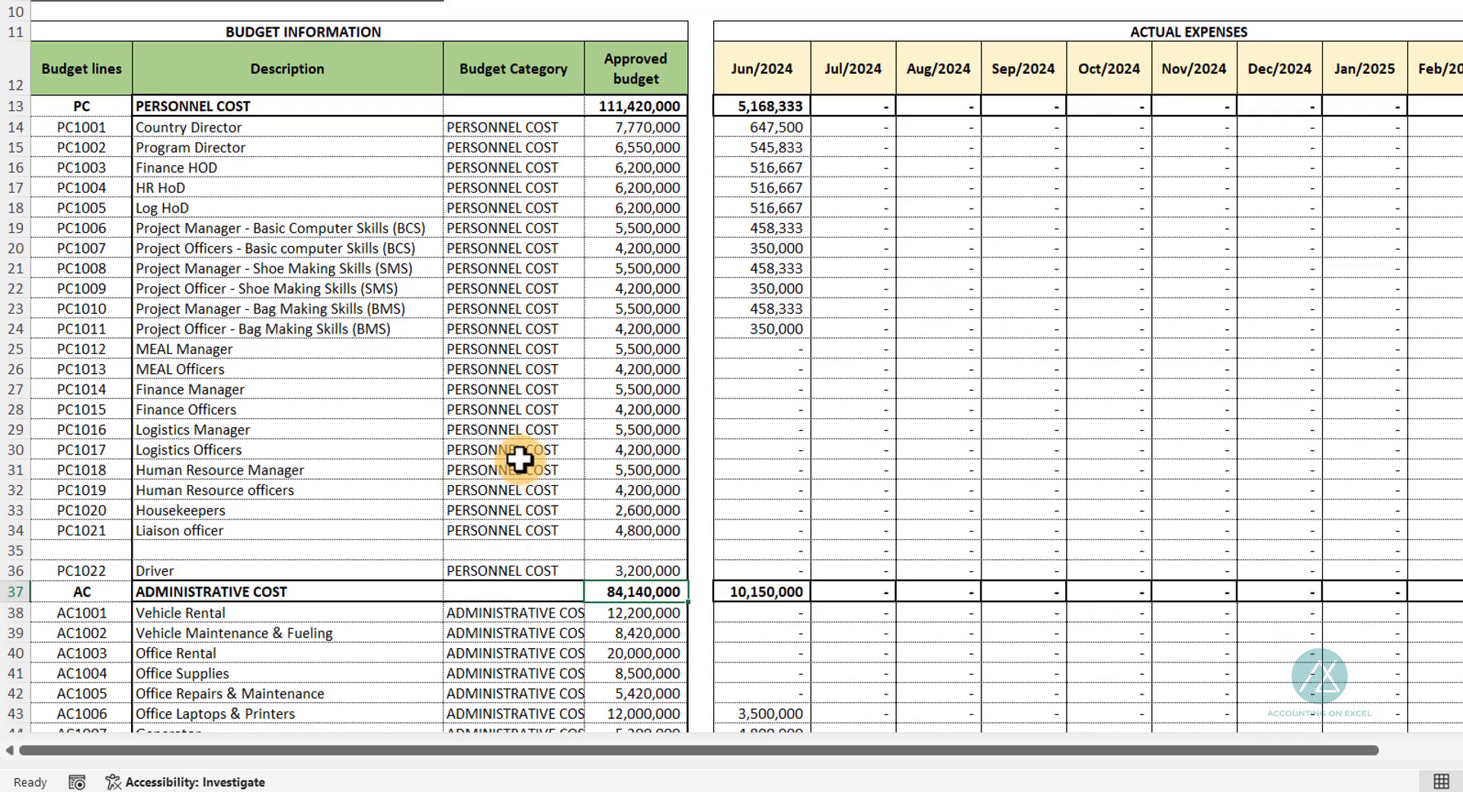
pyautogui.click(80, 52)
pyautogui.moveTo(80, 52); pyautogui.dragTo(679, 665)
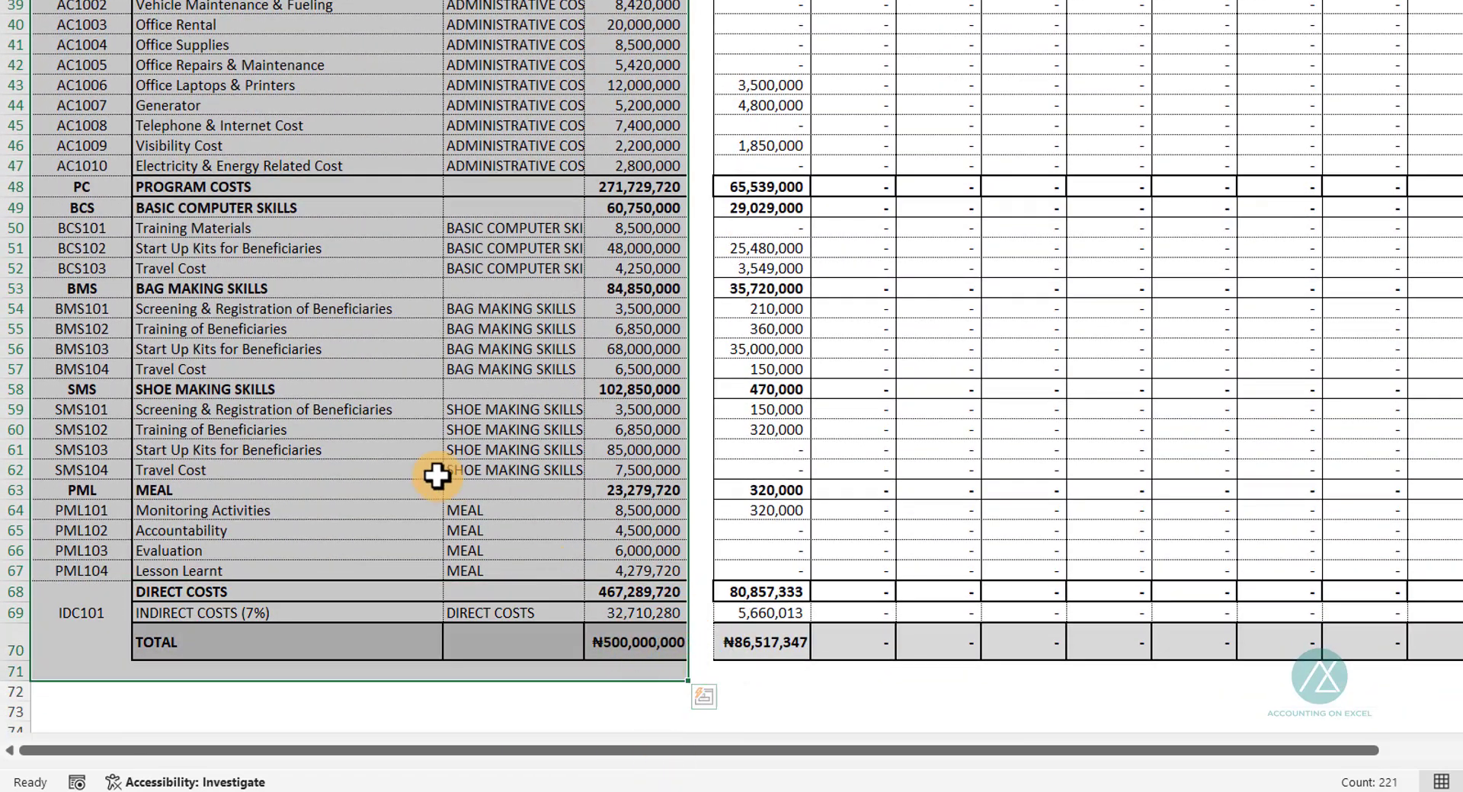
# Step: Check the approved budget totals for Personnel Cost in D13 and Administrative Cost in D37, continuing down to the TOTAL row
pyautogui.scroll(13, 388, 421)
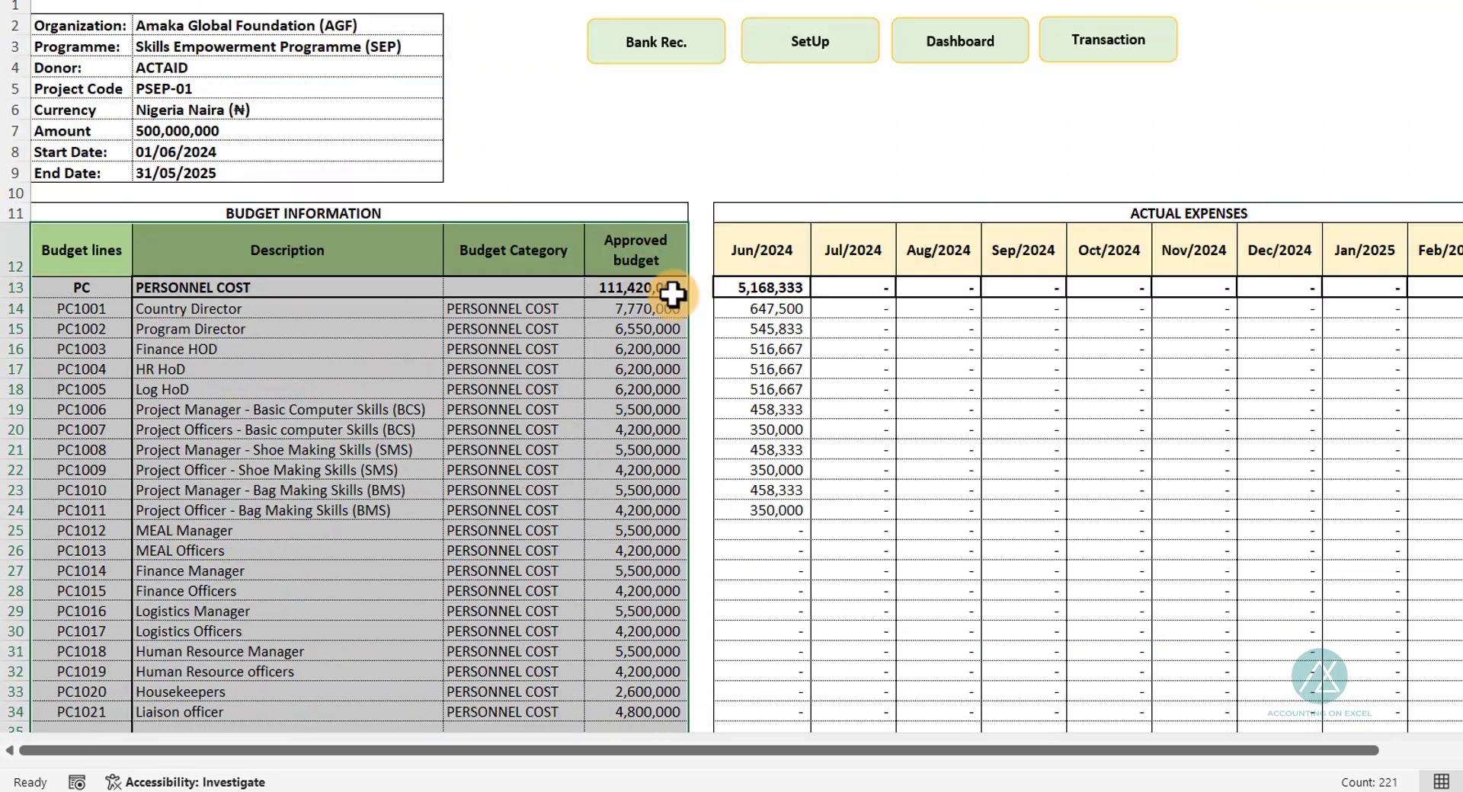
pyautogui.click(626, 292)
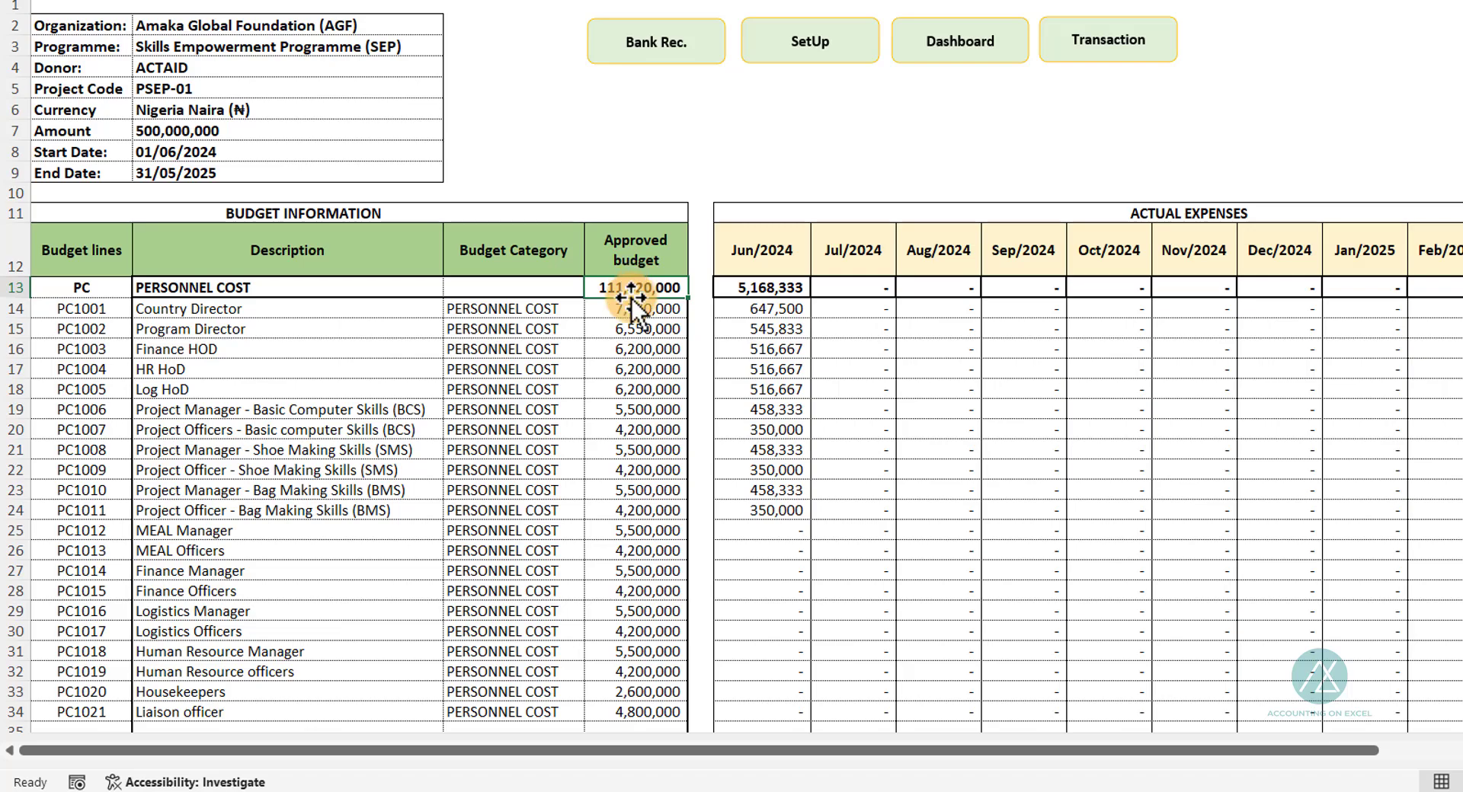
pyautogui.scroll(-4, 623, 308)
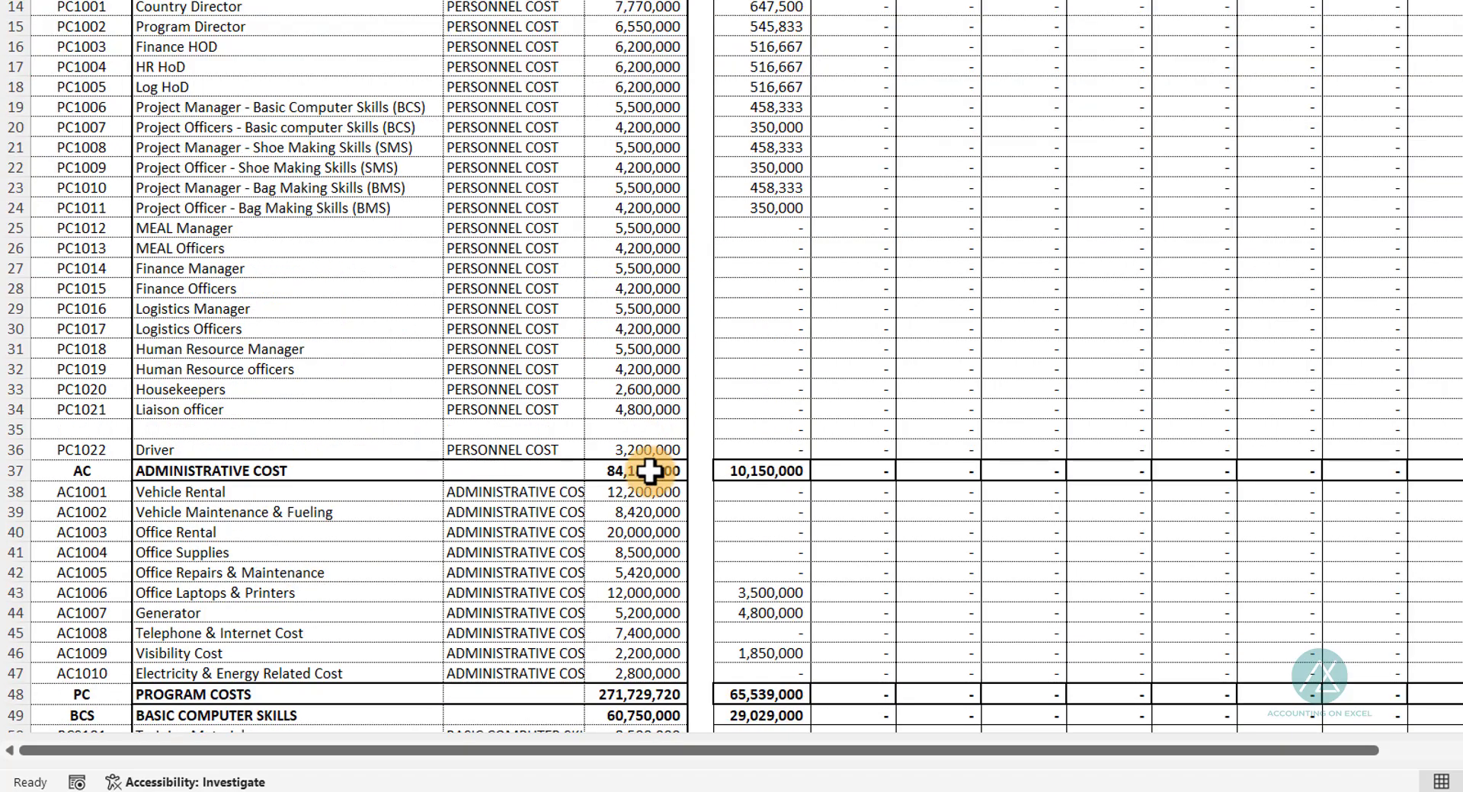
pyautogui.scroll(-9, 653, 505)
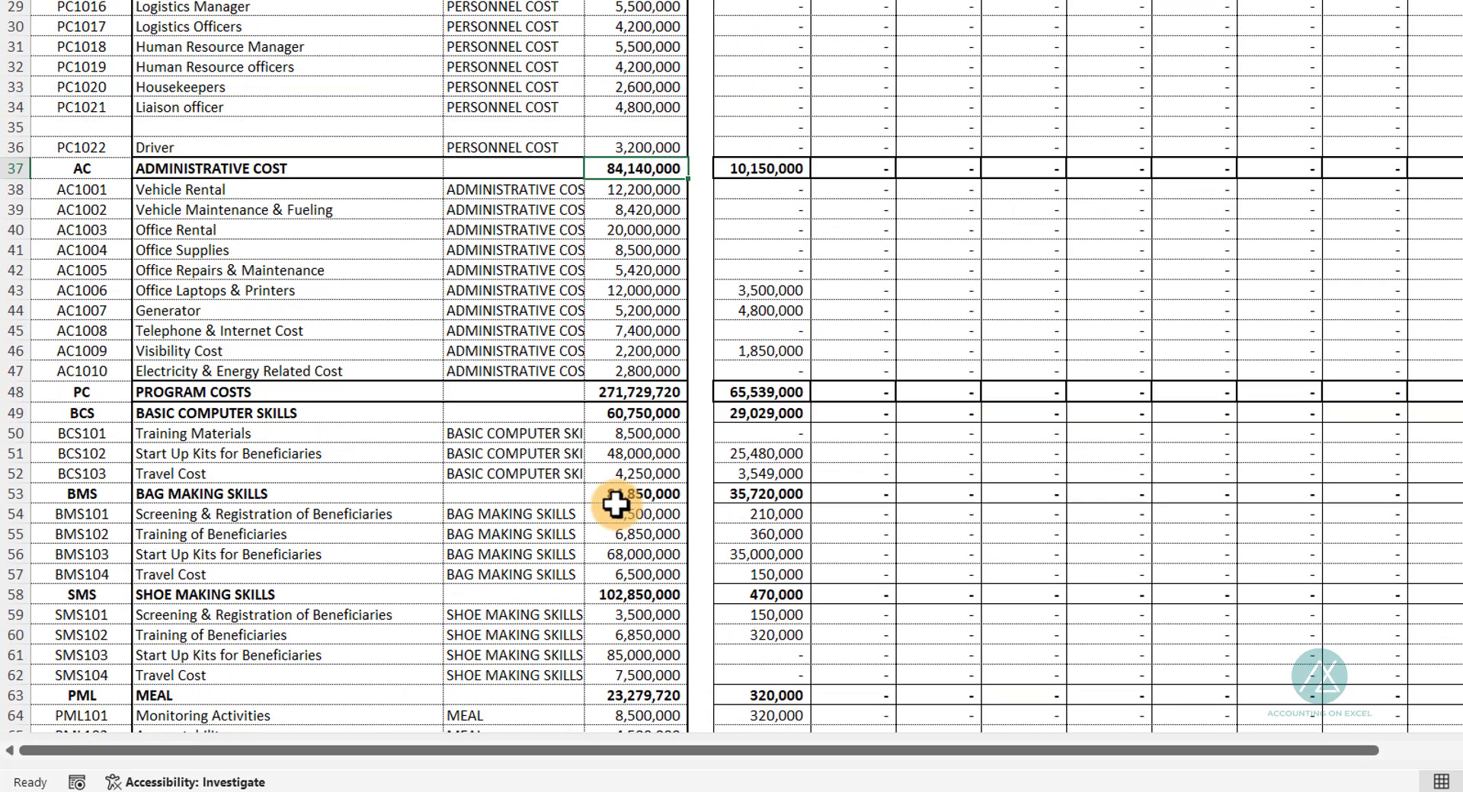
pyautogui.scroll(-4, 580, 544)
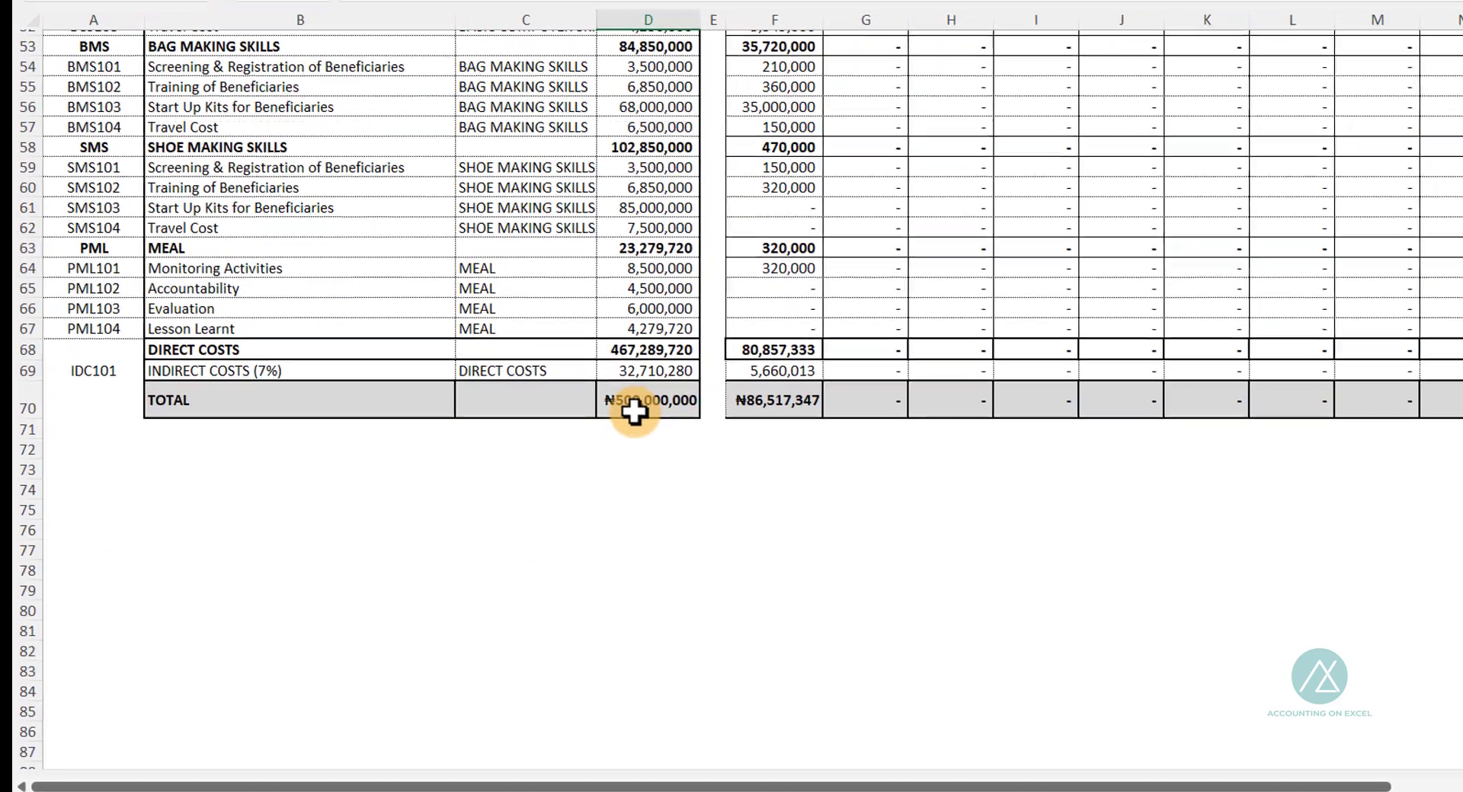
# Step: Inspect the approved budget TOTAL formula in D70 without changing it
pyautogui.click(634, 411)
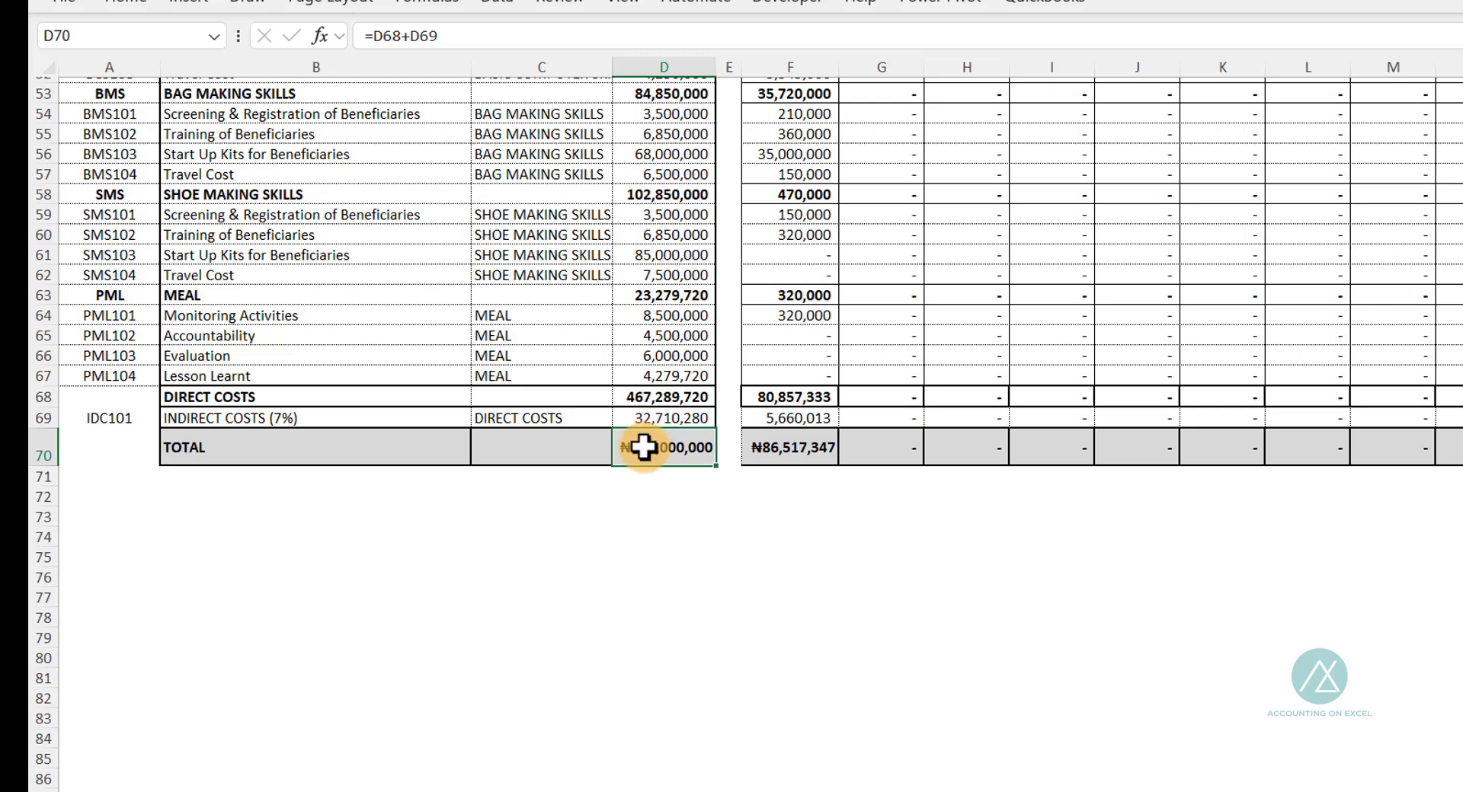
pyautogui.doubleClick(644, 447)
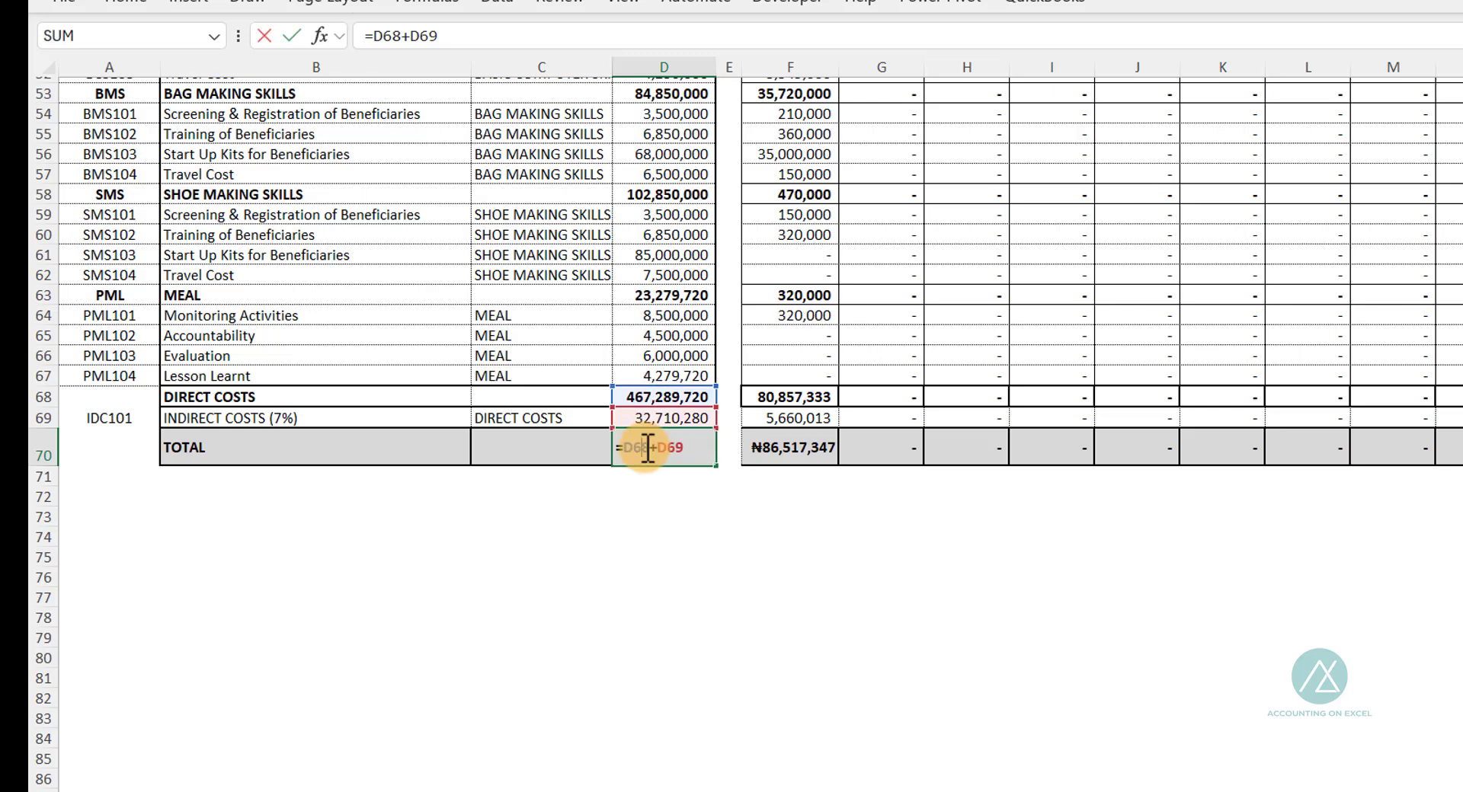
pyautogui.press('Escape')
# Step: Inspect the DIRECT COSTS sum formula in D68 and trace its references to the Personnel, Administrative and Program Costs totals
pyautogui.doubleClick(660, 397)
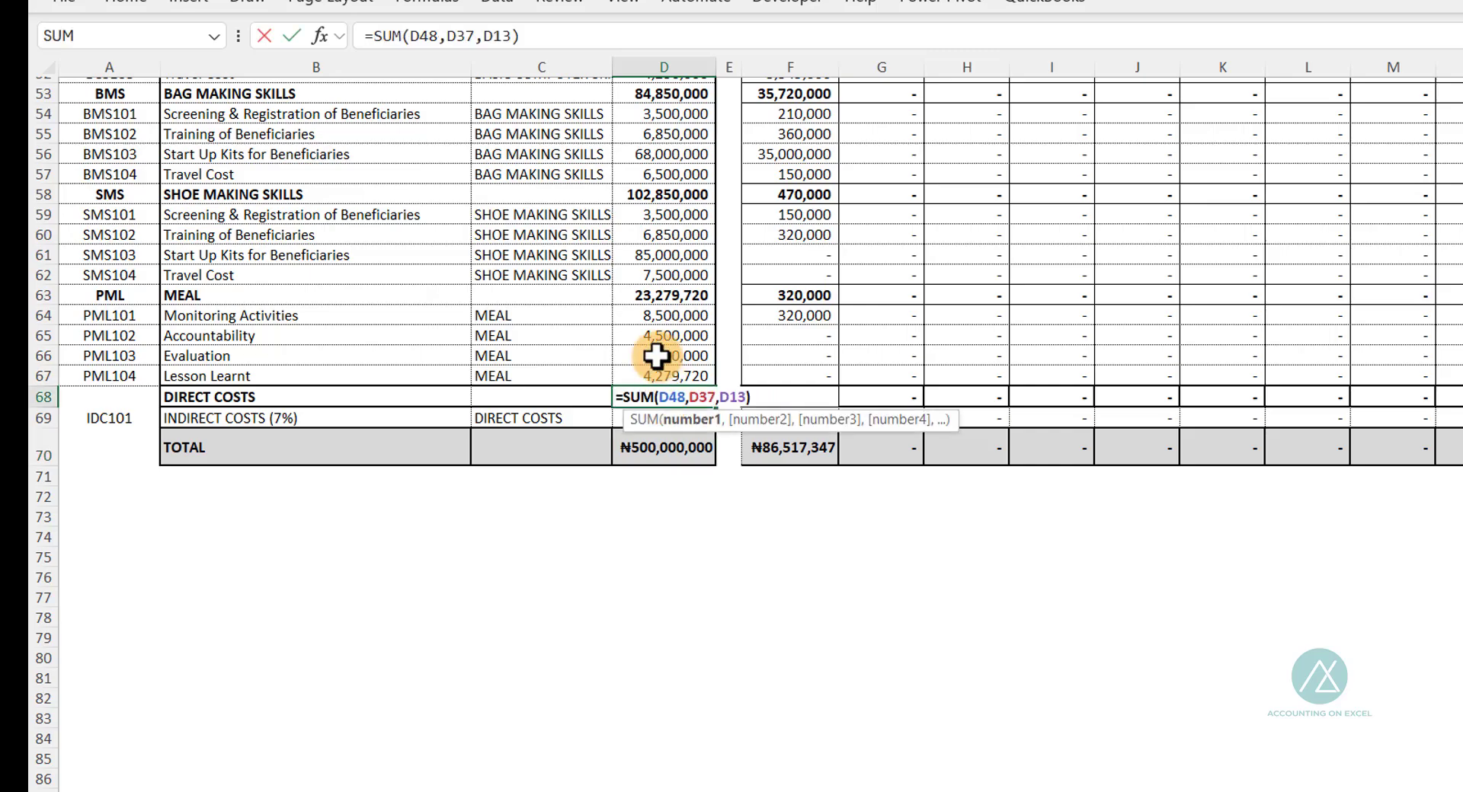
pyautogui.scroll(7, 646, 365)
pyautogui.scroll(11, 646, 352)
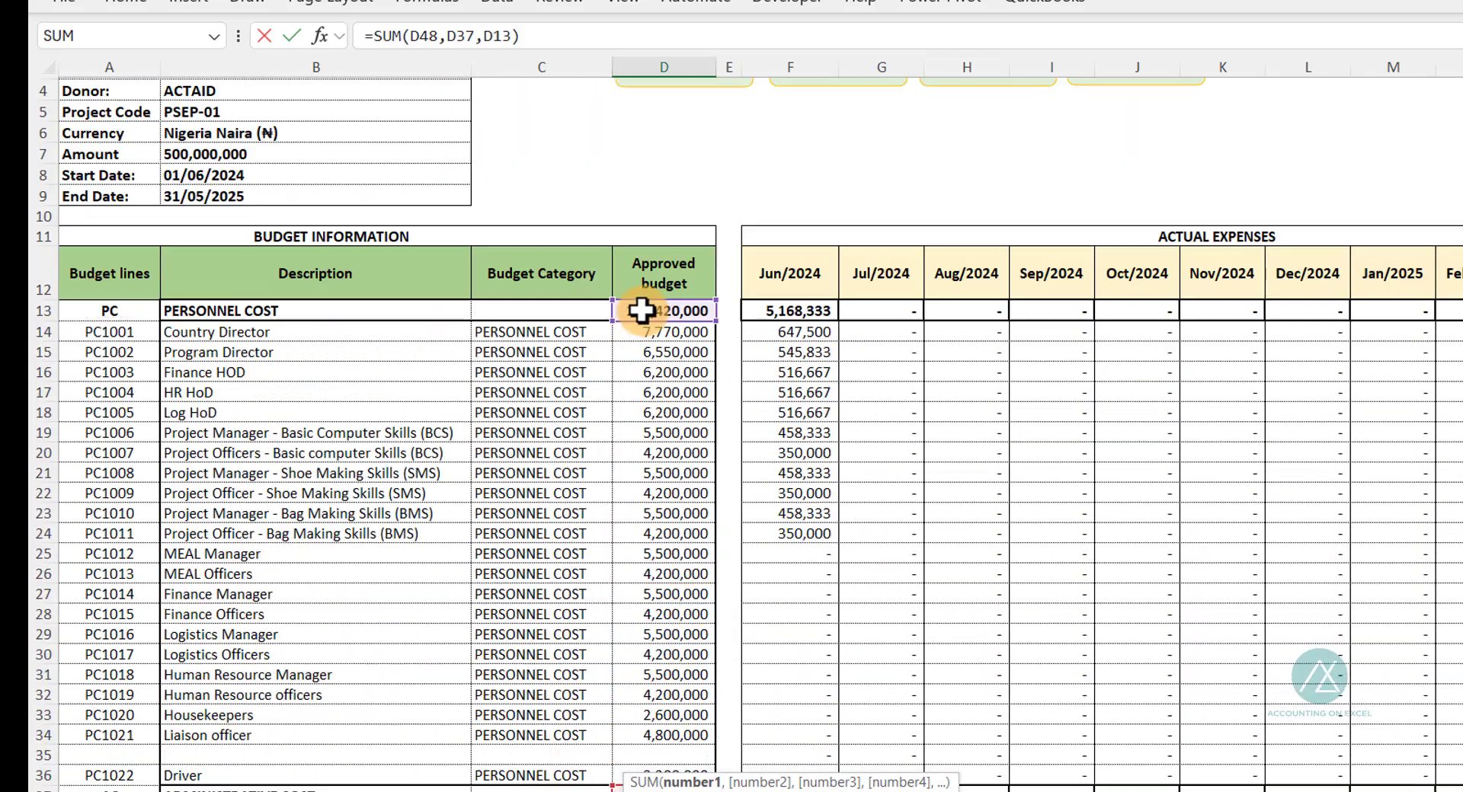
pyautogui.scroll(-6, 656, 447)
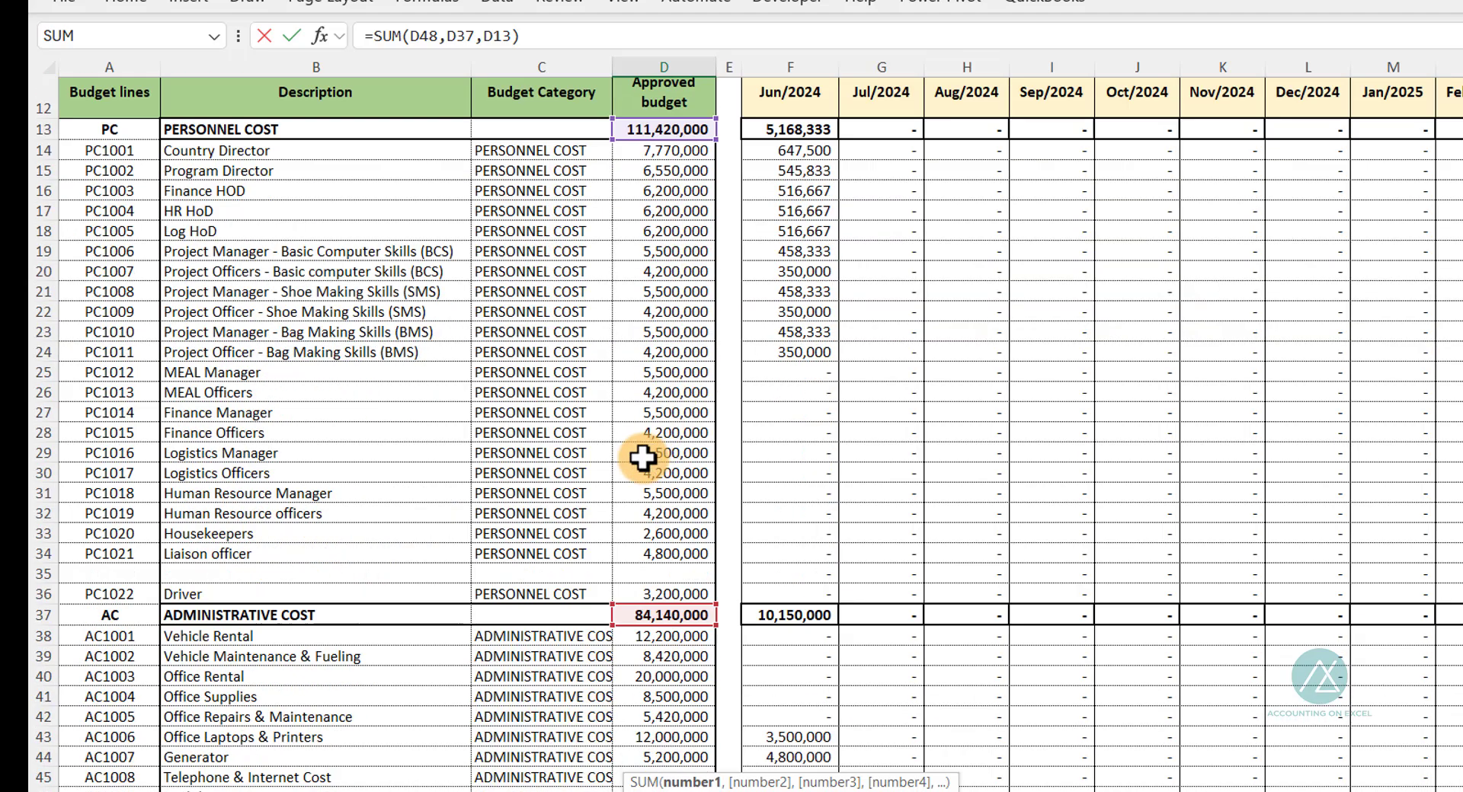
pyautogui.scroll(-4, 675, 434)
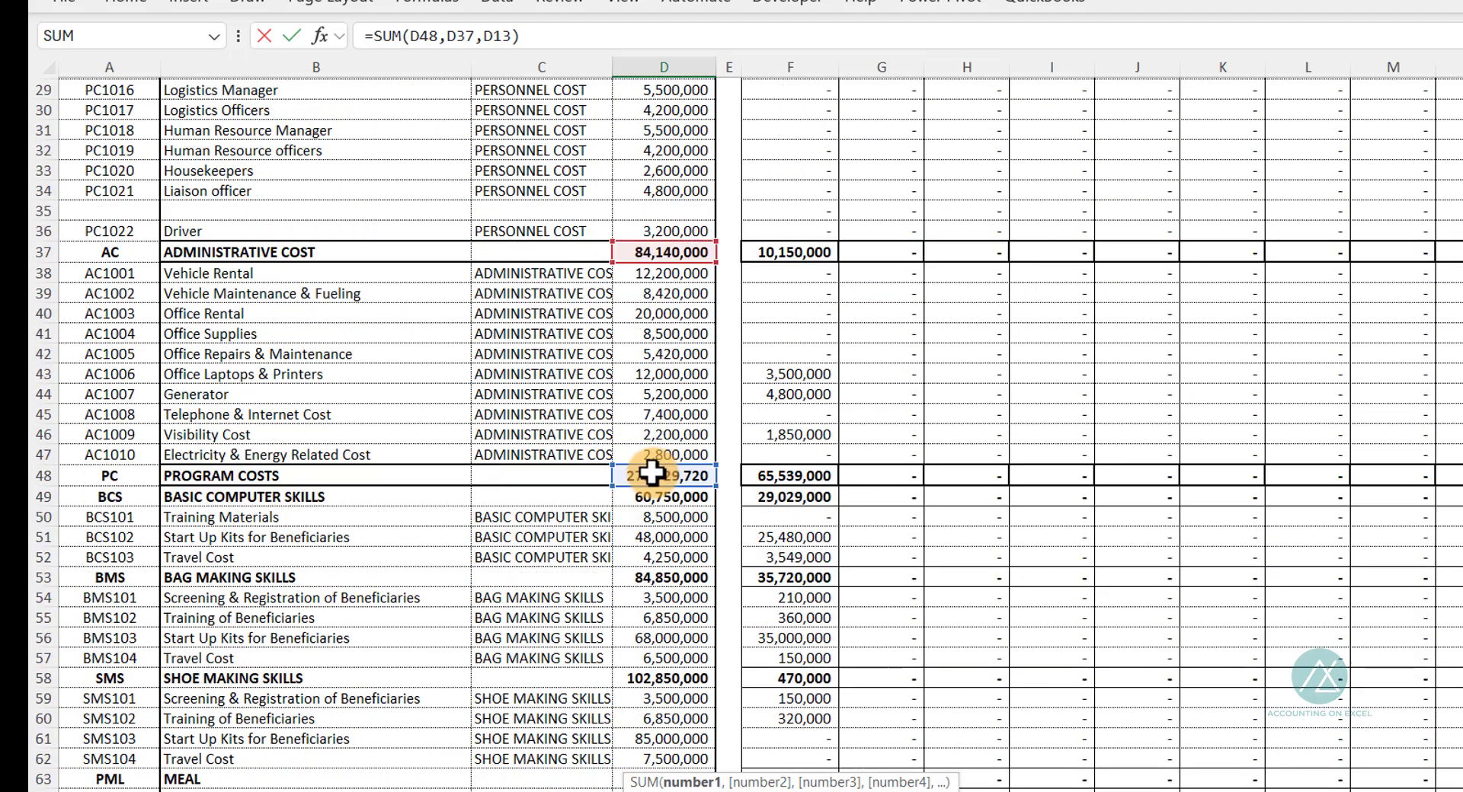
pyautogui.scroll(-5, 678, 456)
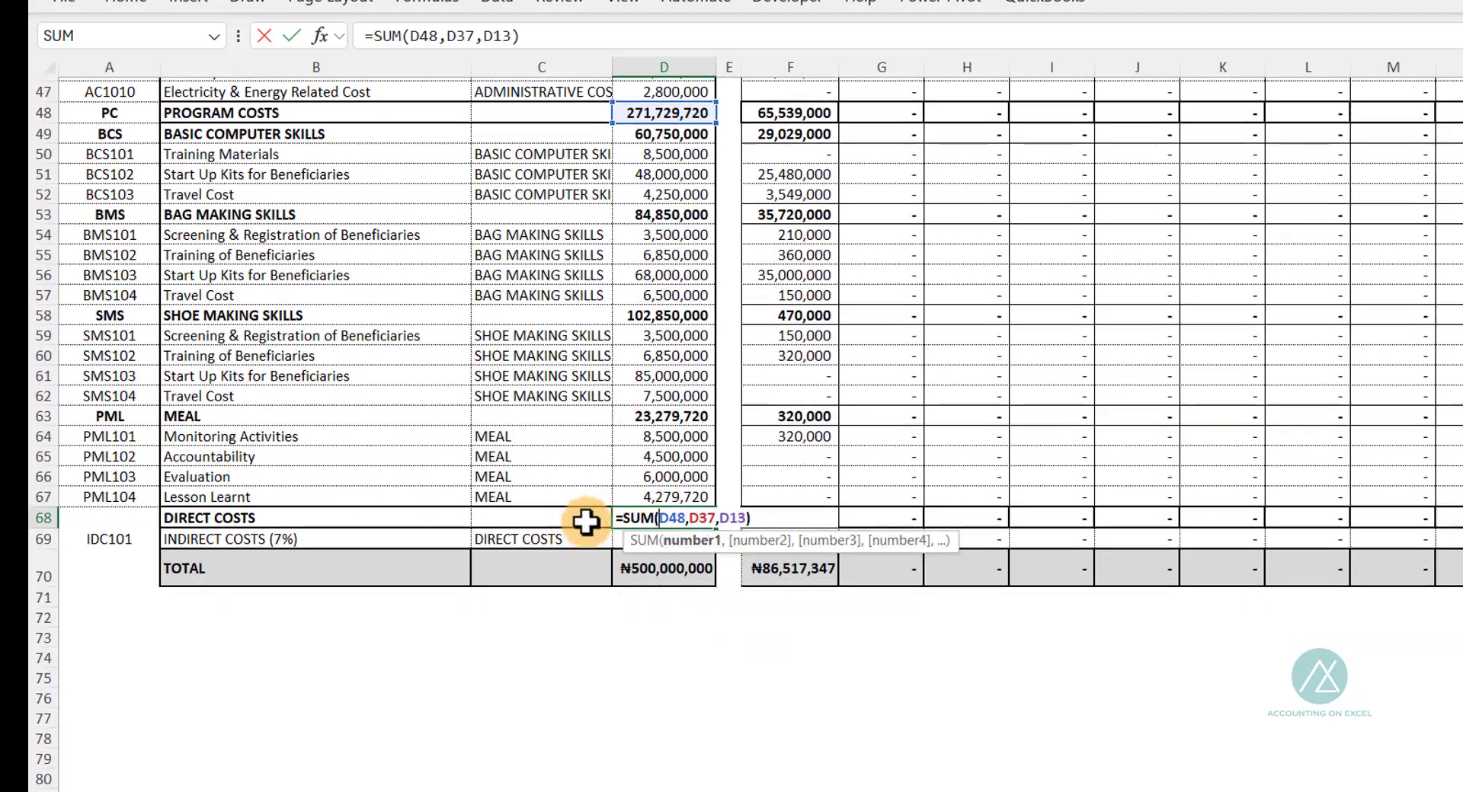
pyautogui.hotkey('ctrl', 'Return')
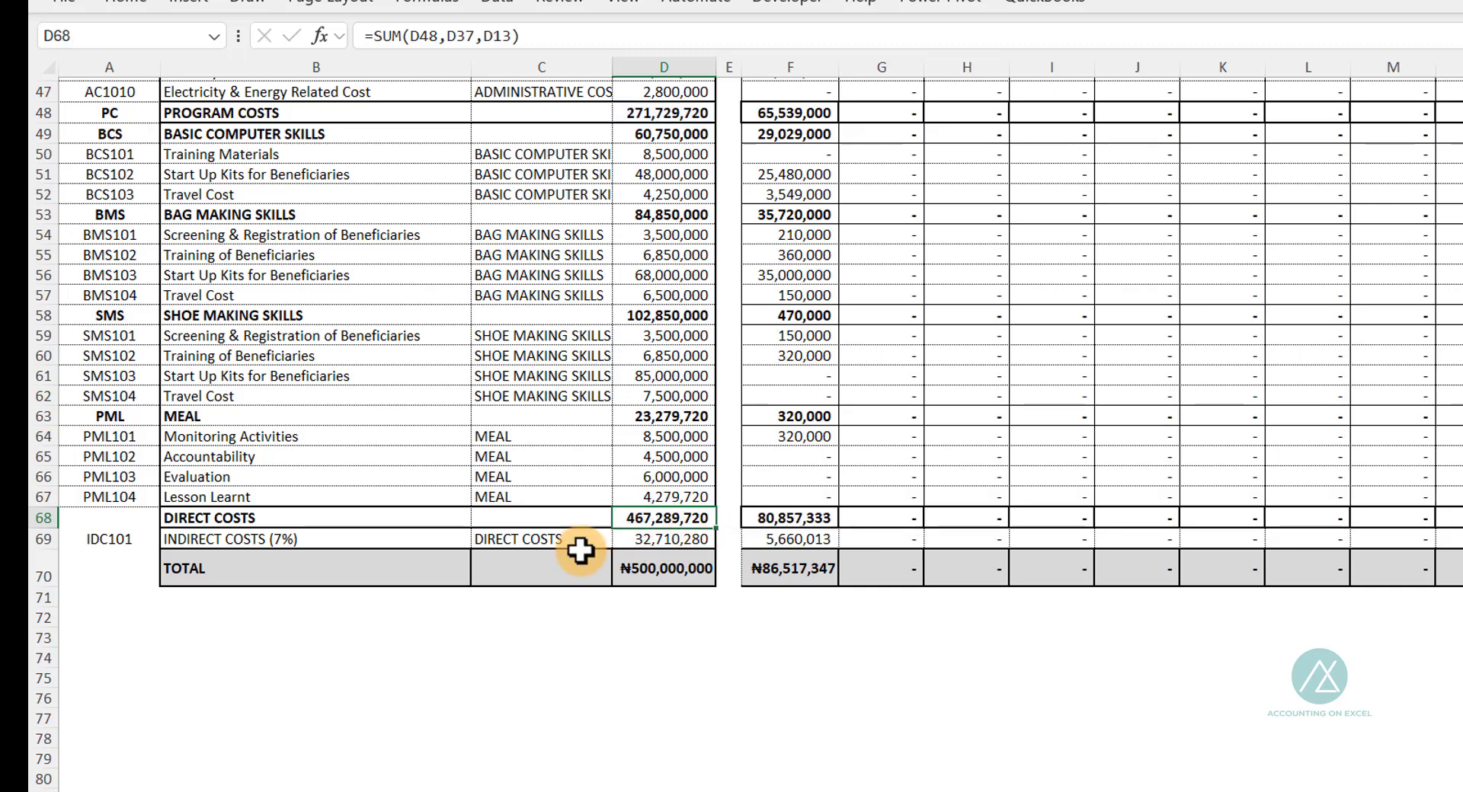
# Step: Inspect the INDIRECT COSTS (7%) formula in D69 and compare the TOTAL in D70 with the project Amount in B7
pyautogui.click(667, 538)
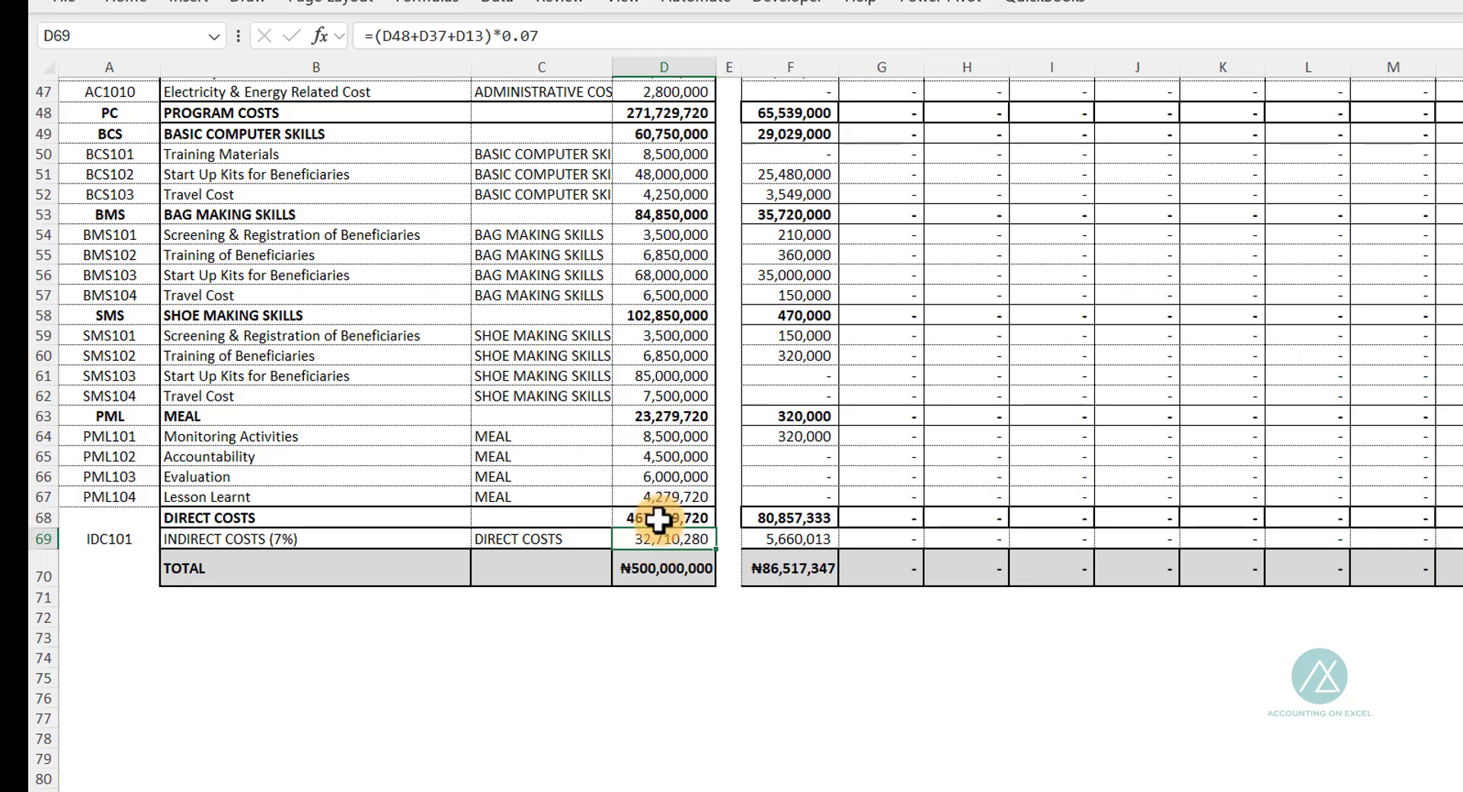
pyautogui.click(644, 571)
pyautogui.scroll(15, 638, 554)
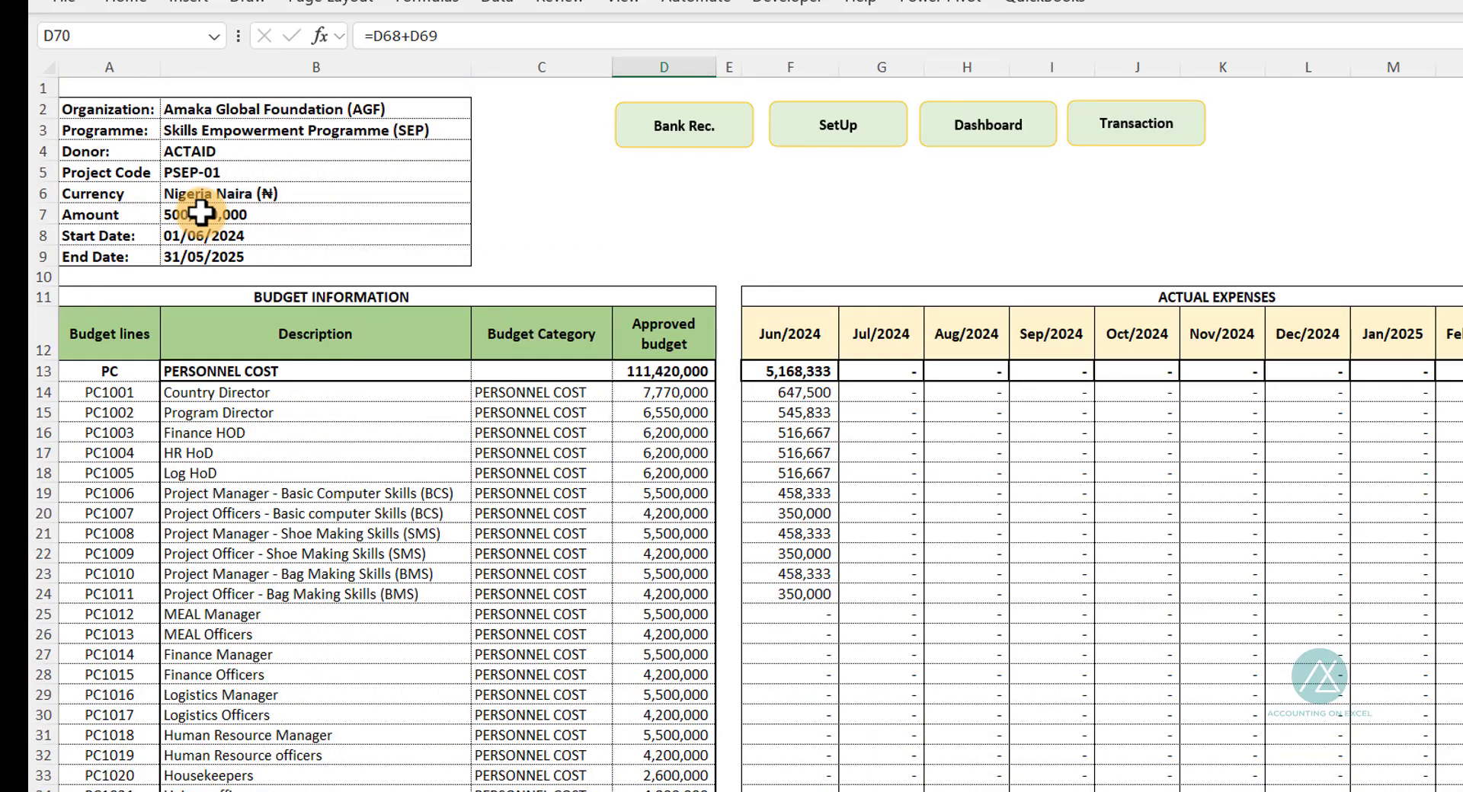
pyautogui.click(200, 212)
pyautogui.scroll(-6, 383, 499)
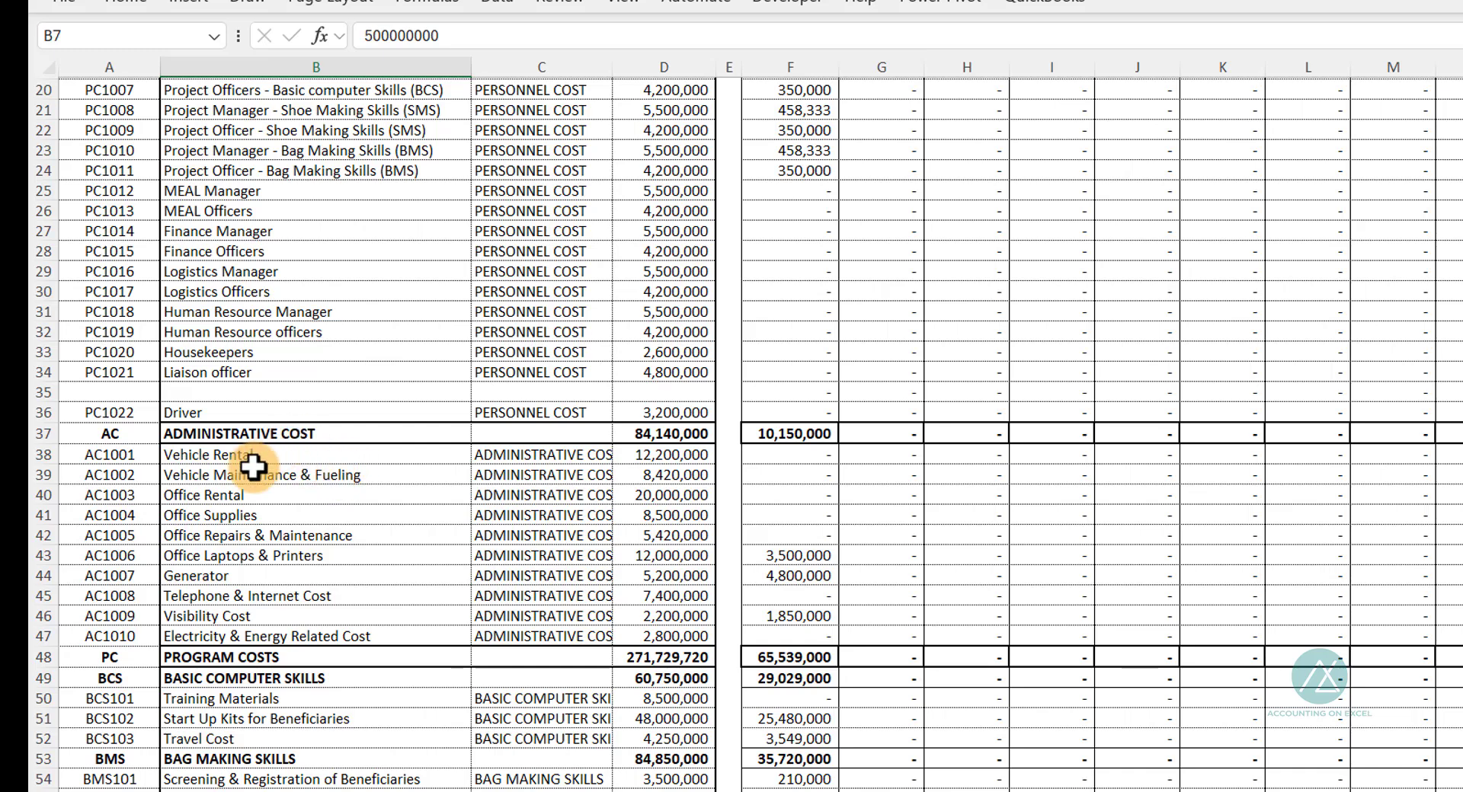
# Step: Review the monthly Actual Expenses columns and select the Jun/2024 to May/2025 cells of rows 34 and 35 to check their coverage
pyautogui.scroll(6, 358, 467)
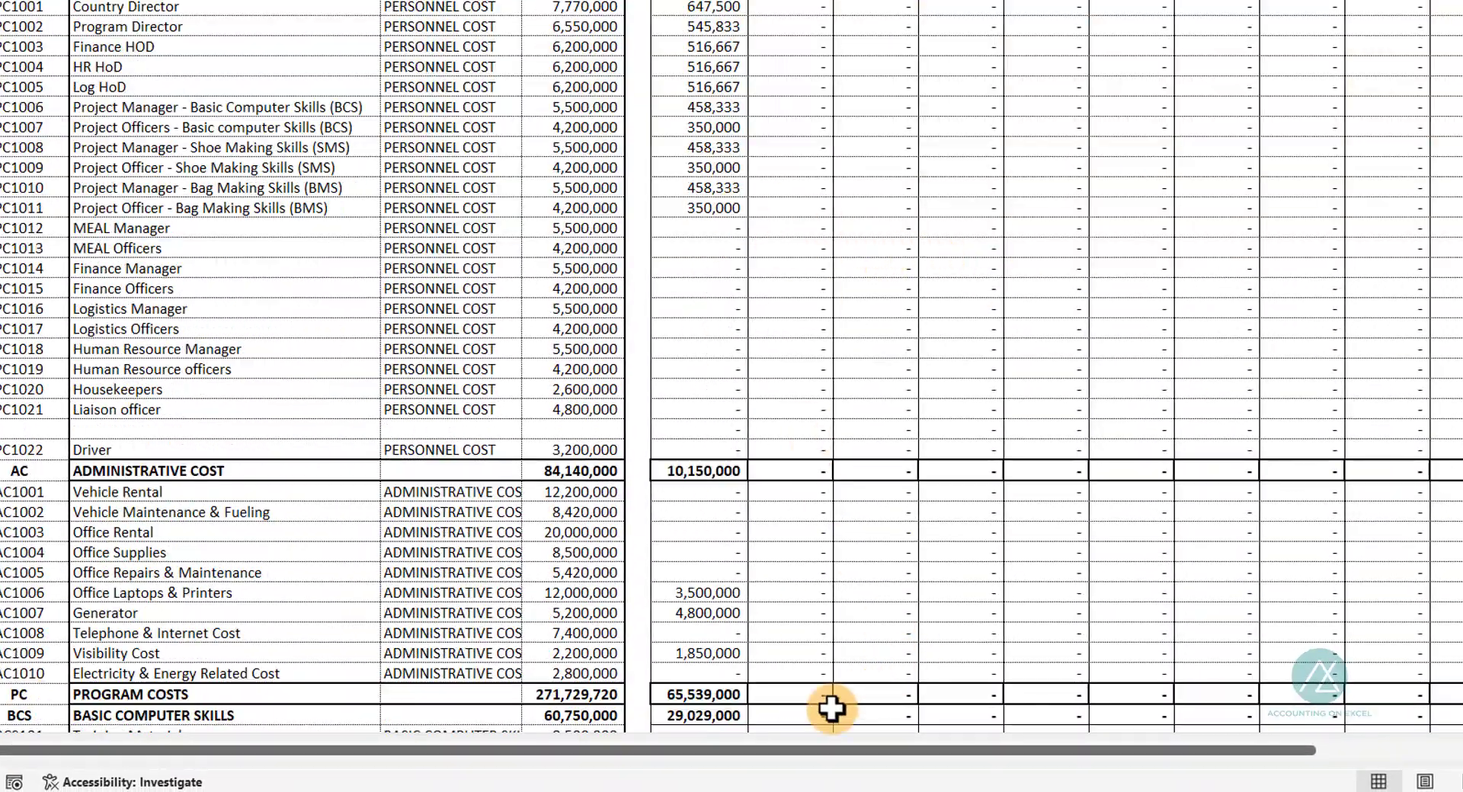
pyautogui.moveTo(742, 749); pyautogui.dragTo(948, 714)
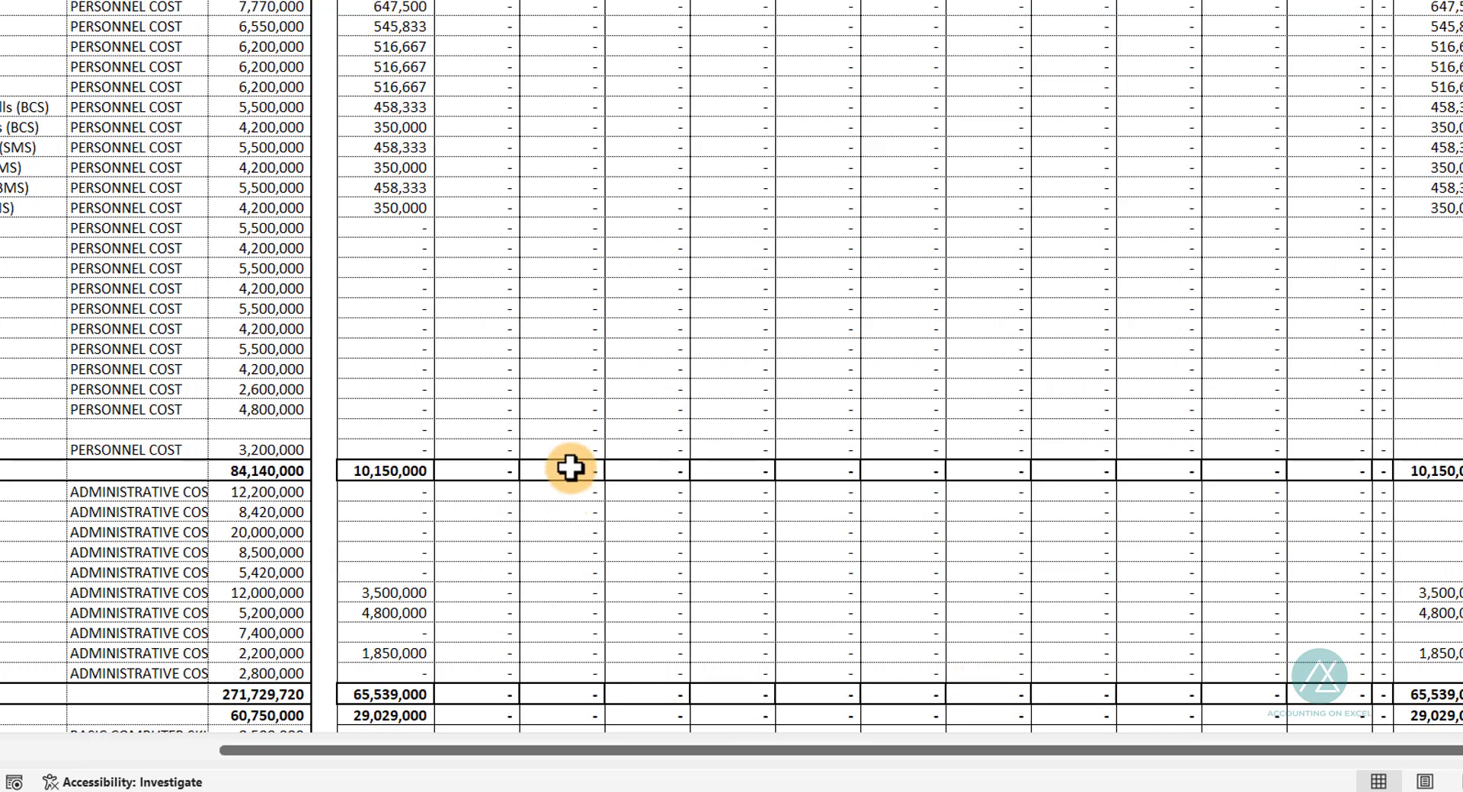
pyautogui.scroll(5, 572, 466)
pyautogui.scroll(-4, 827, 503)
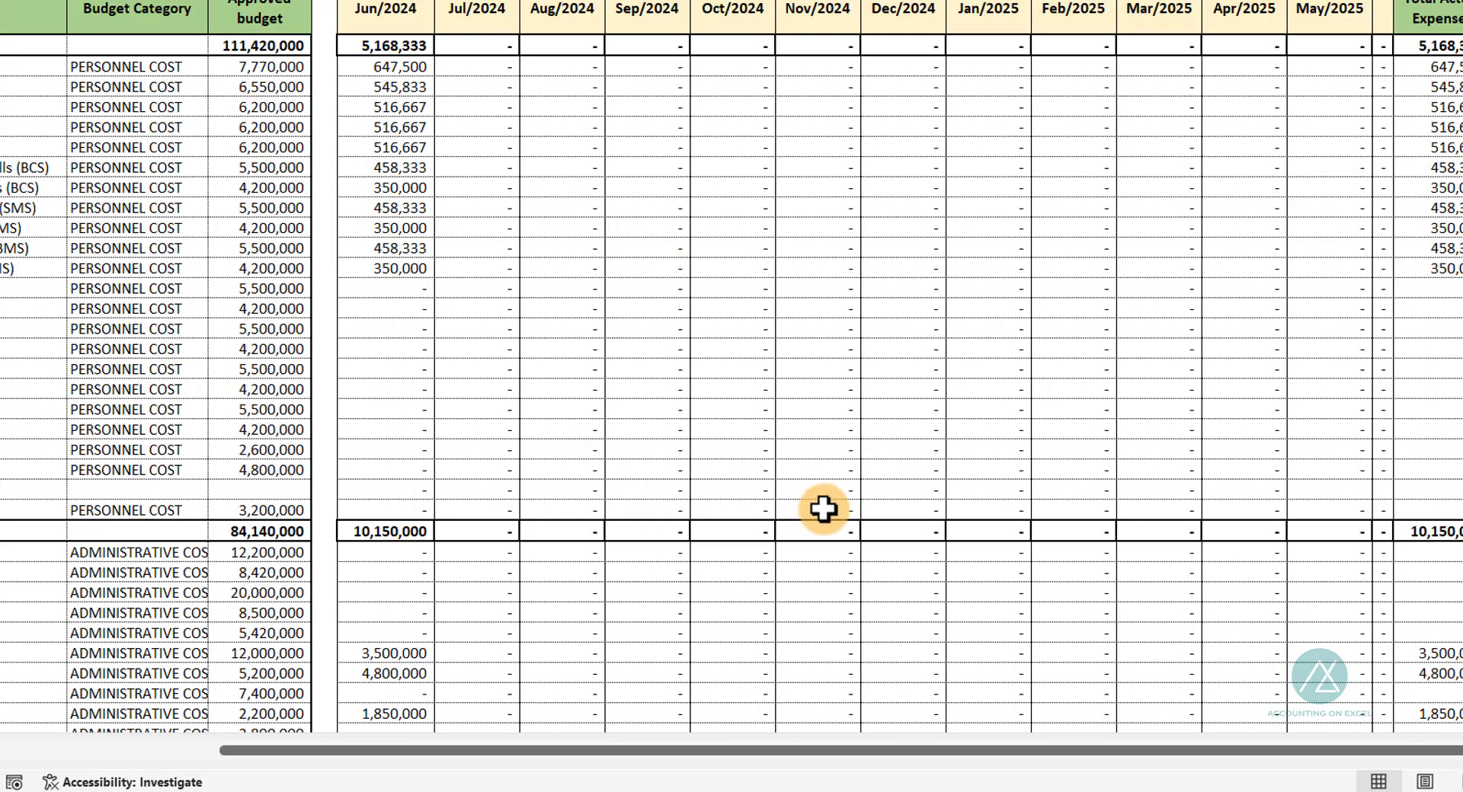
pyautogui.scroll(-3, 373, 614)
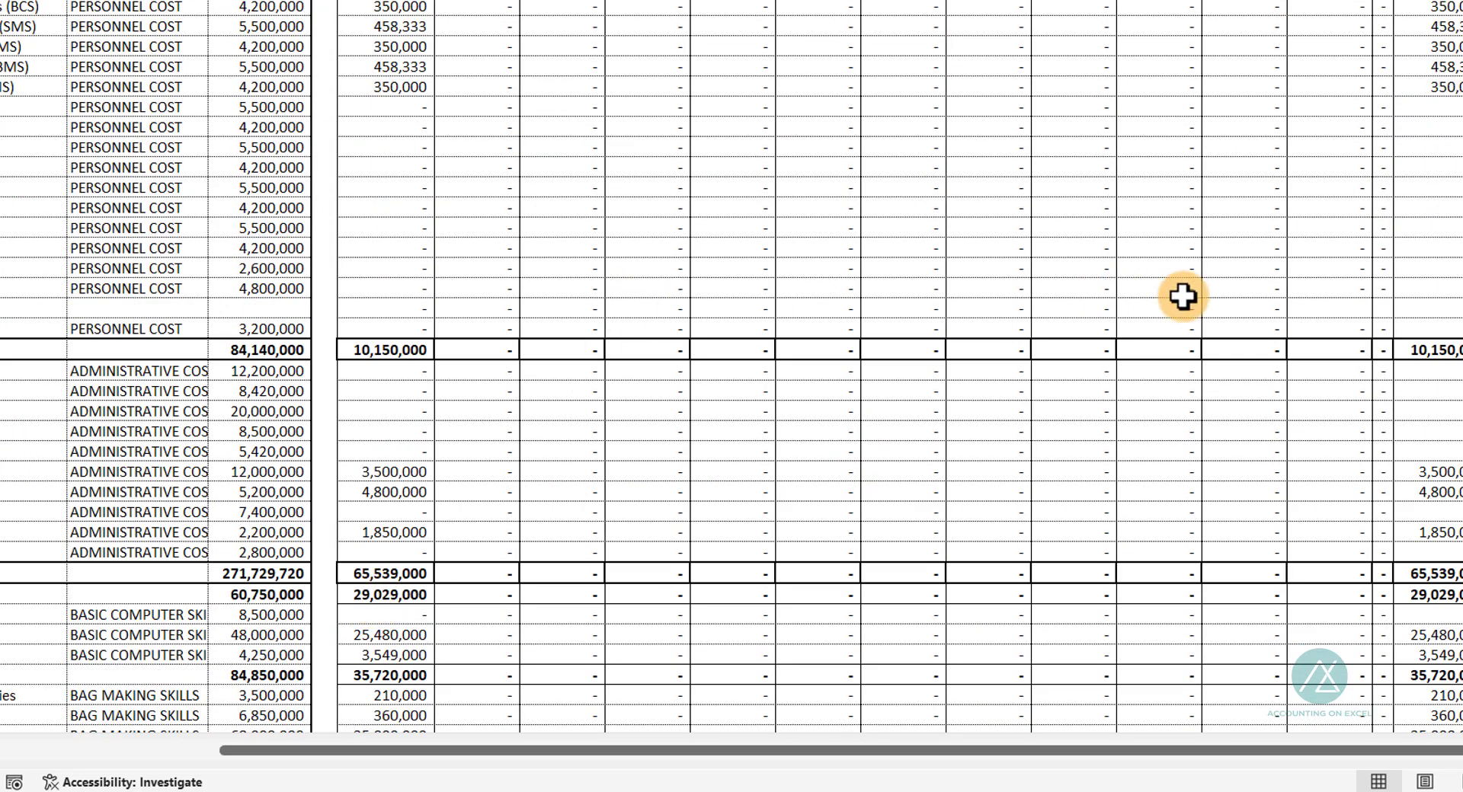
pyautogui.moveTo(417, 288); pyautogui.dragTo(1358, 300)
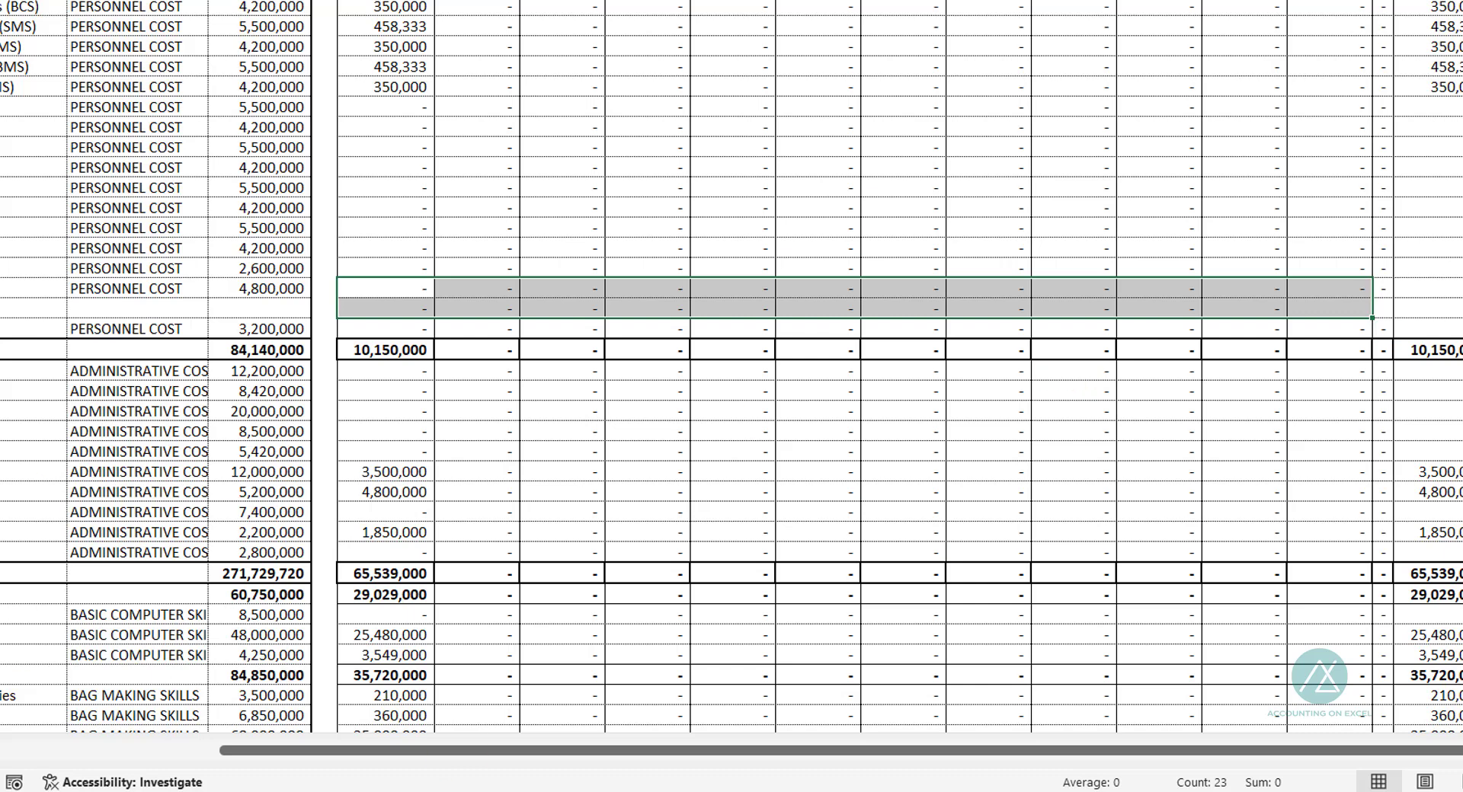
pyautogui.scroll(7, 480, 390)
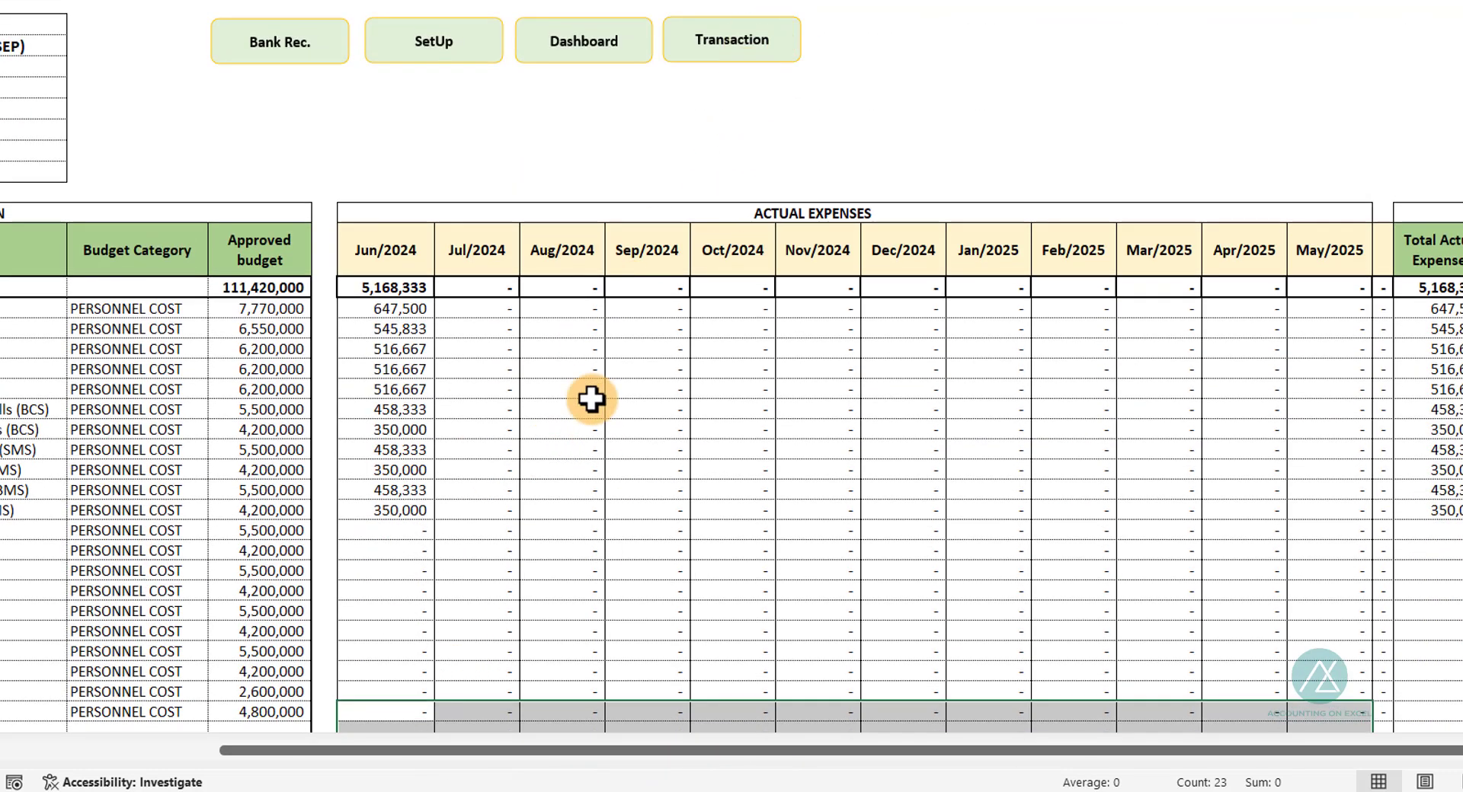
pyautogui.click(572, 387)
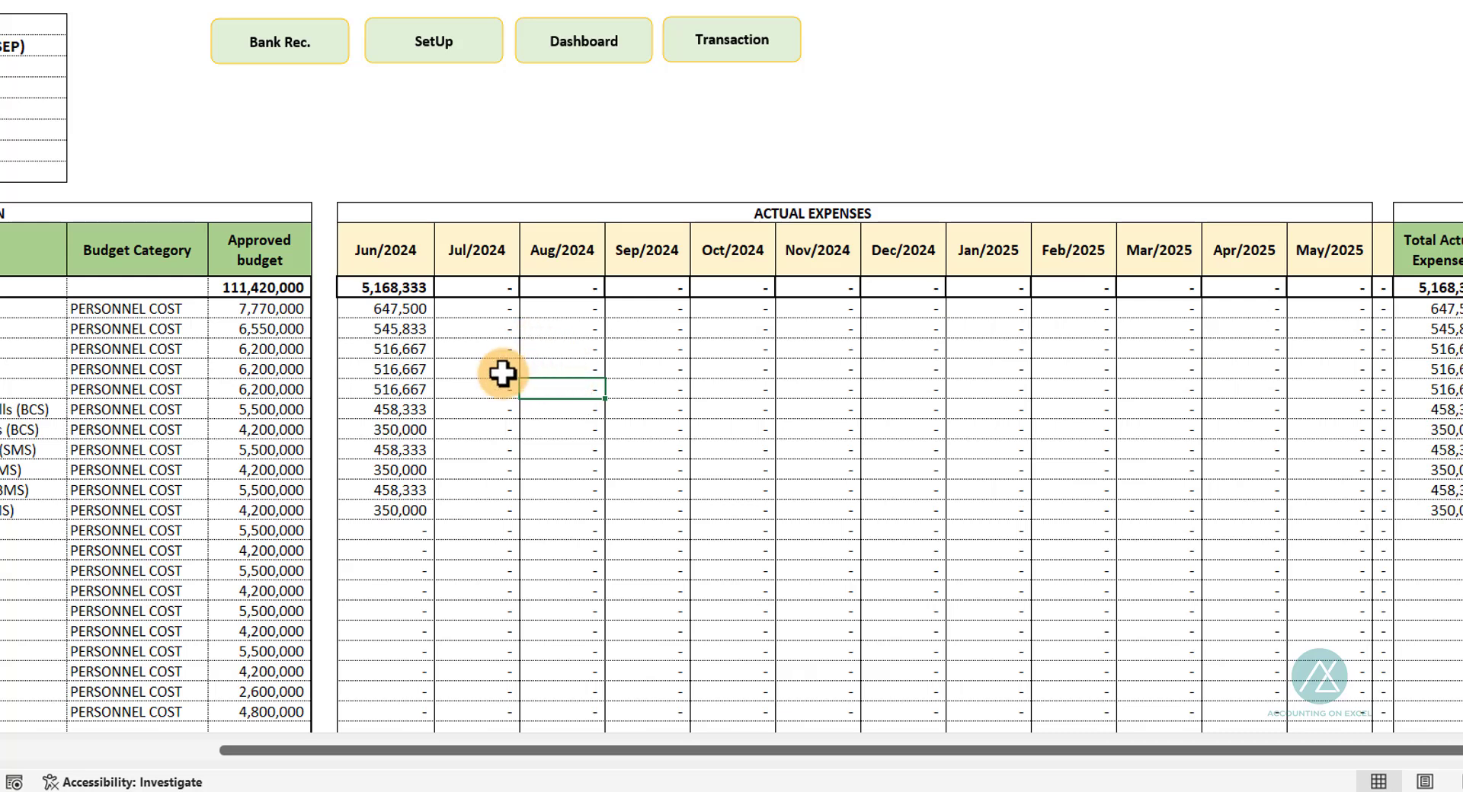
# Step: View the Transaction List, return to the budget sheet and look across its Actual Expenses and Budget Analysis columns
pyautogui.click(708, 45)
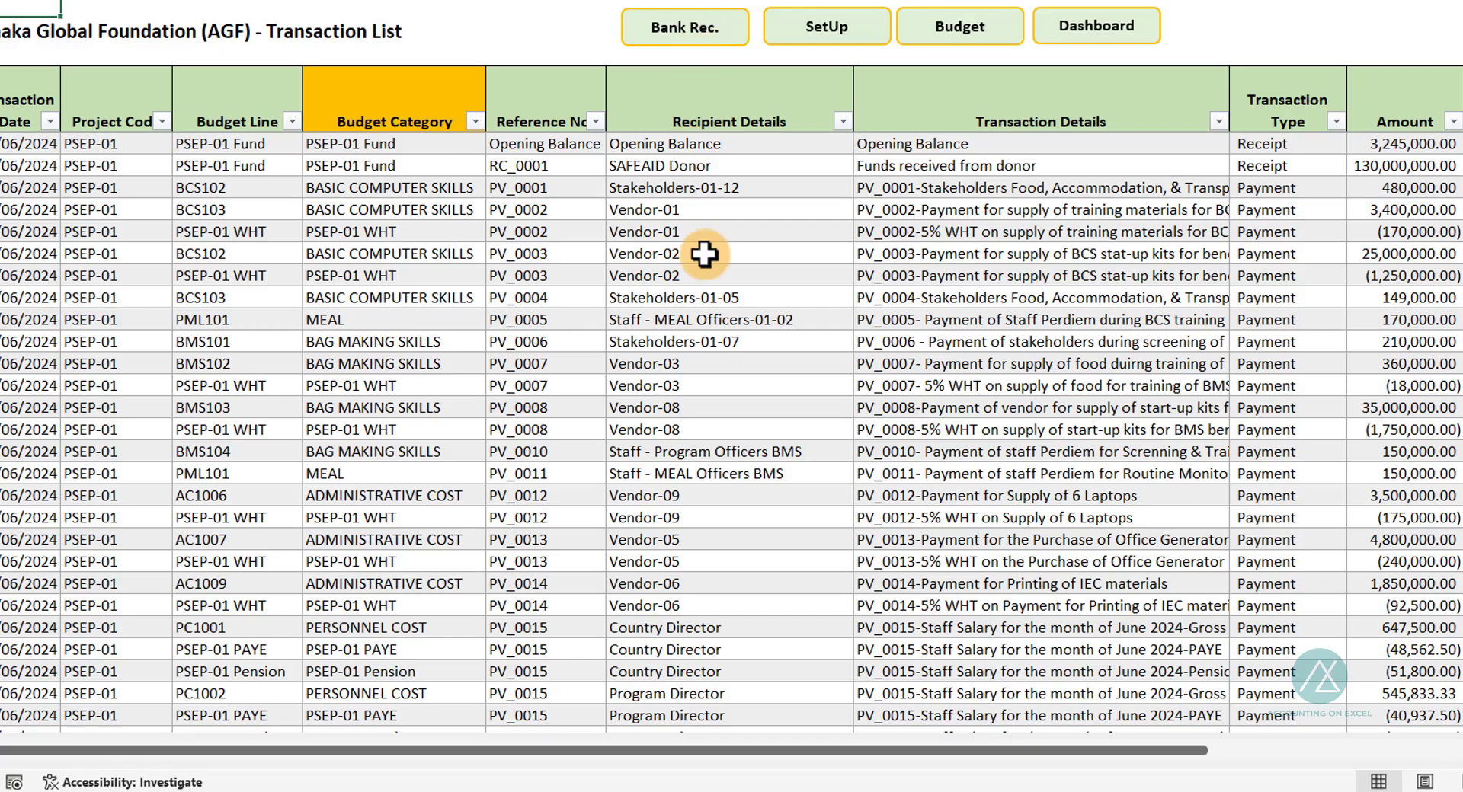
pyautogui.click(959, 26)
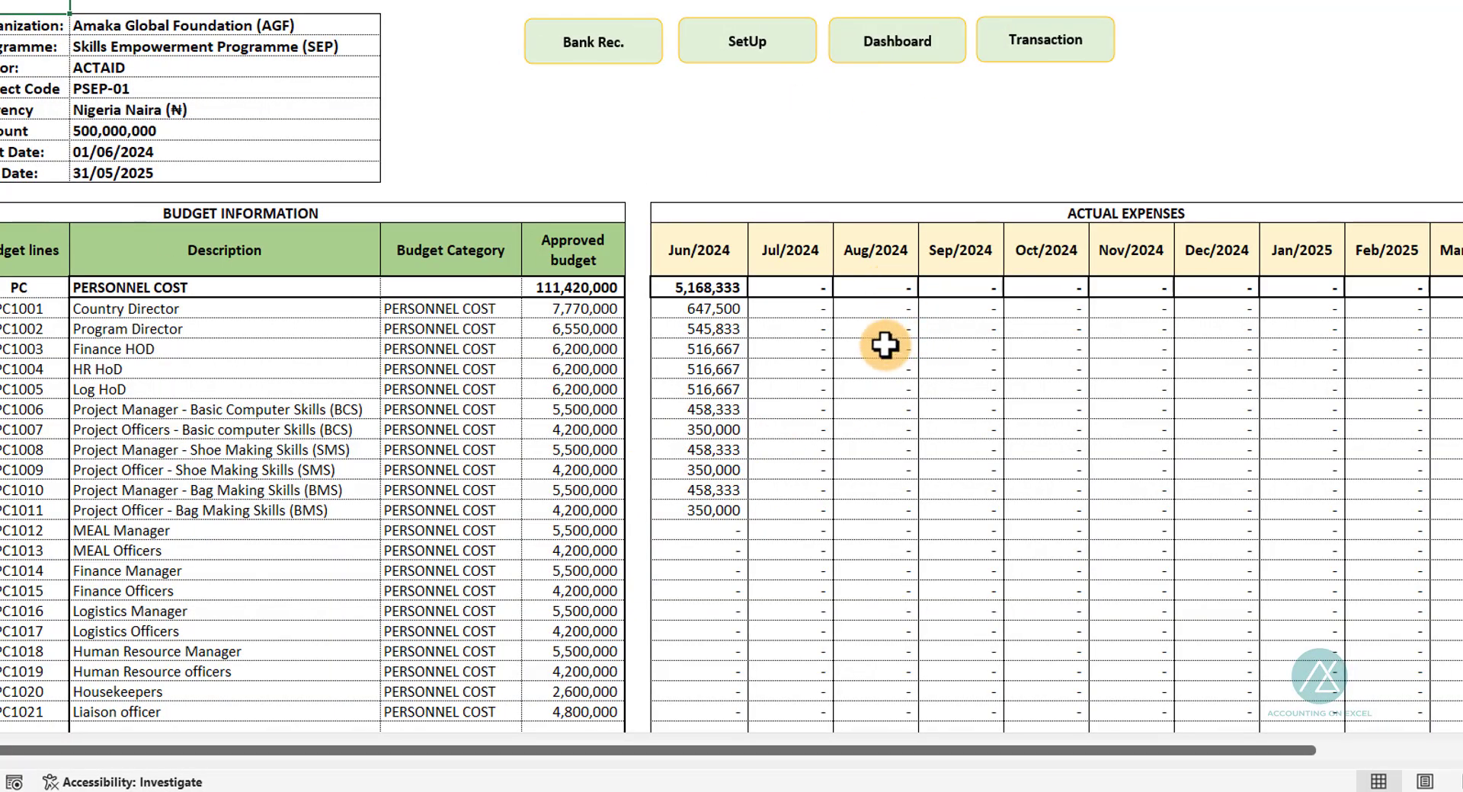
pyautogui.moveTo(895, 750); pyautogui.dragTo(1218, 689)
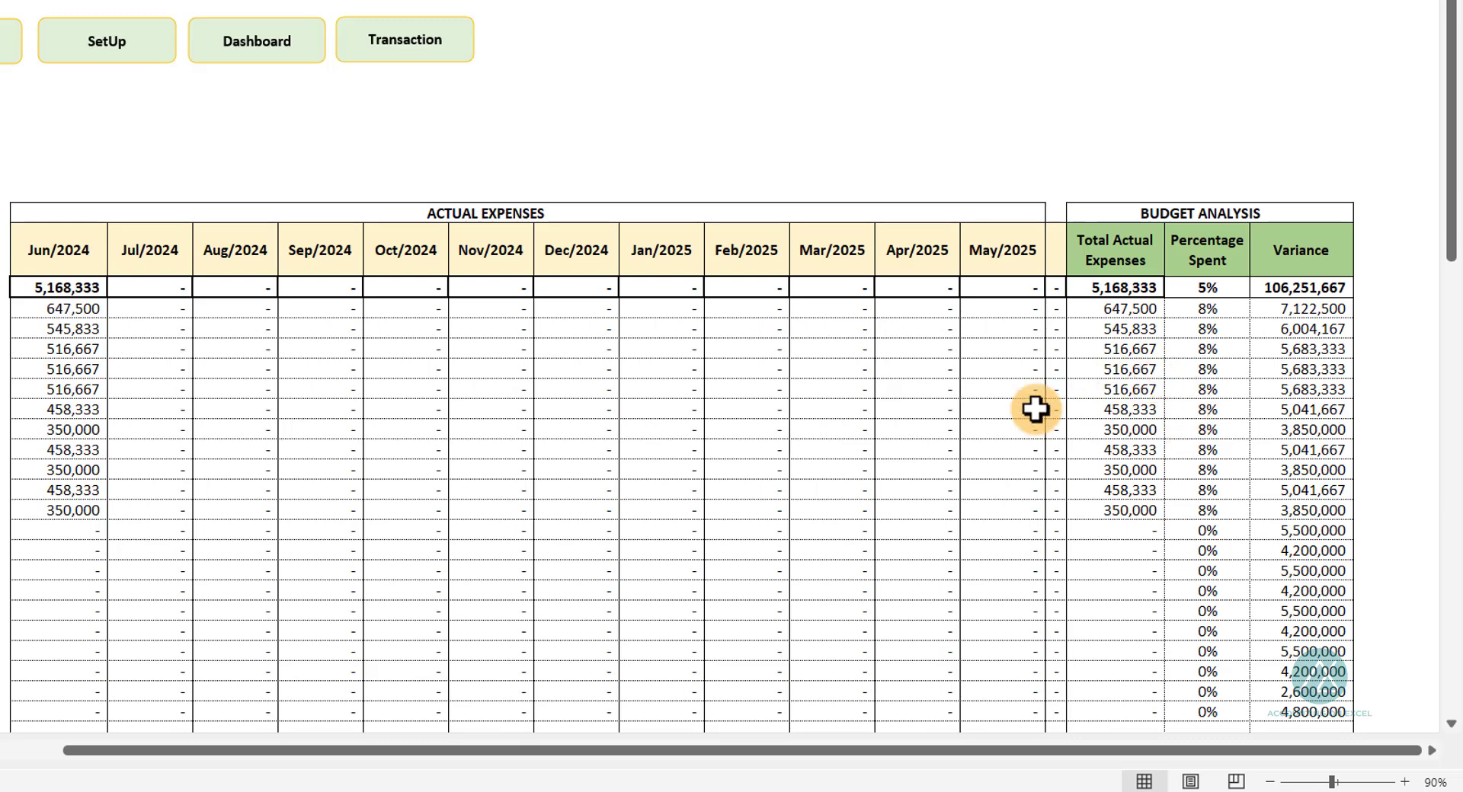
pyautogui.click(494, 751)
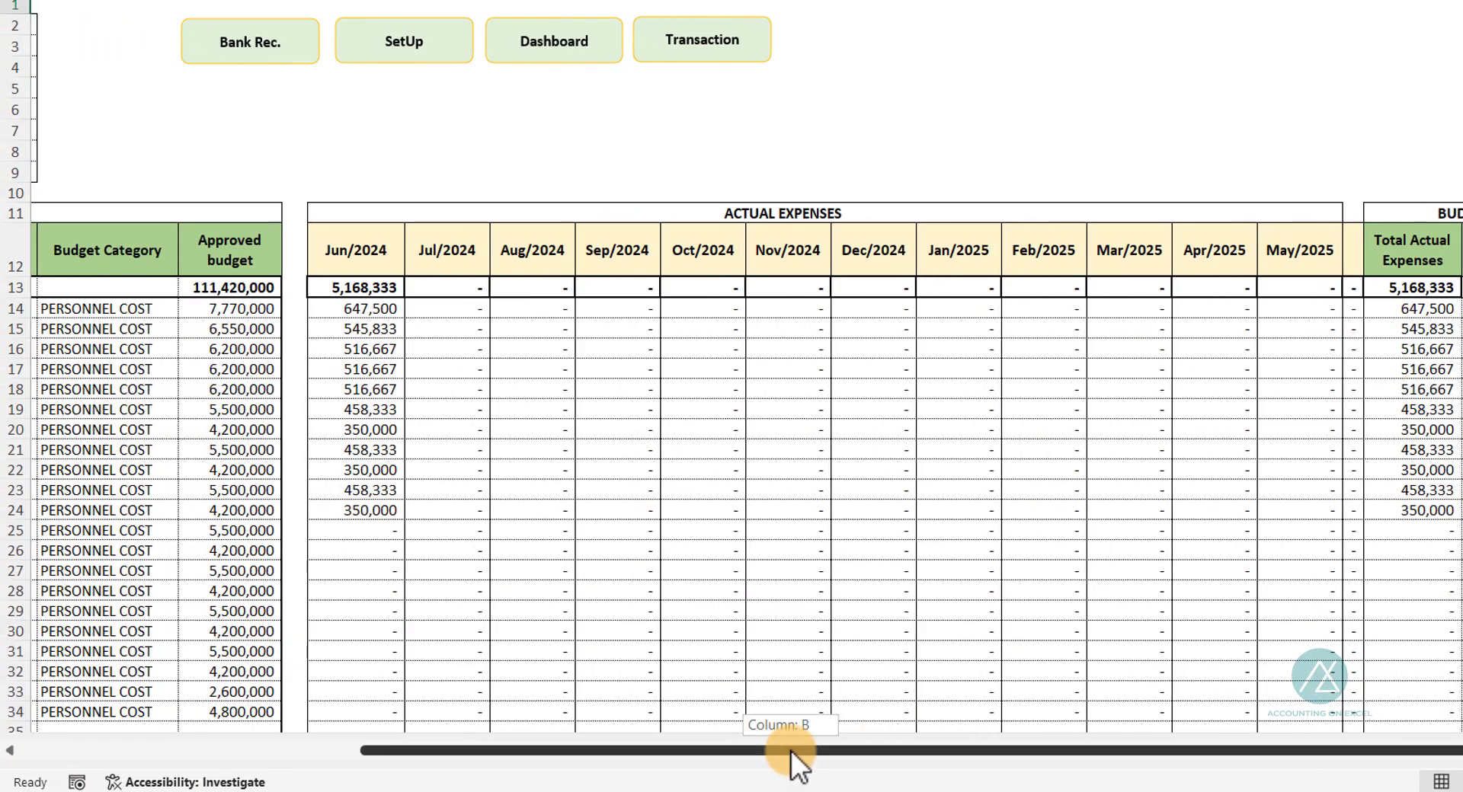
pyautogui.moveTo(791, 751); pyautogui.dragTo(206, 743)
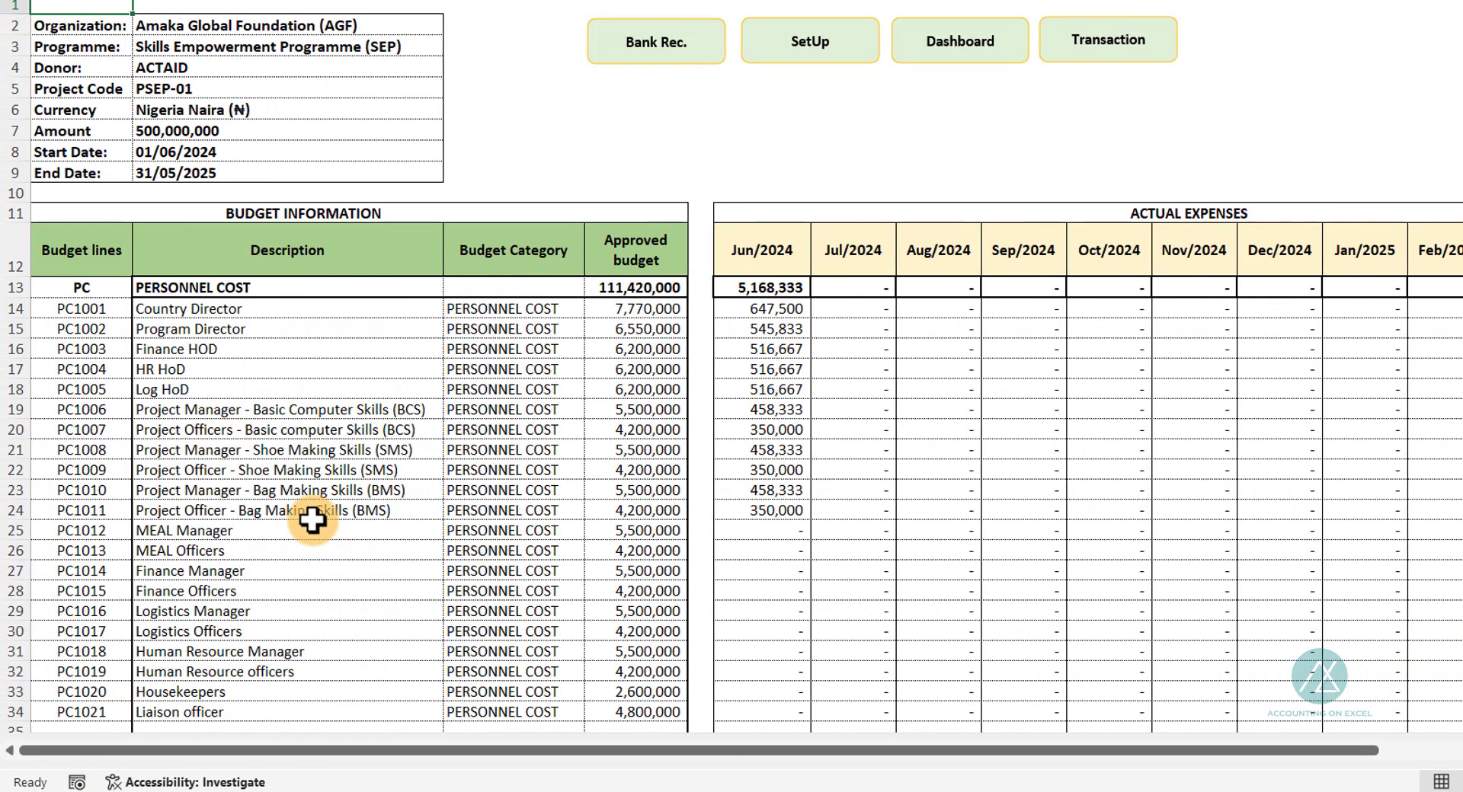
# Step: Review the budget line codes and descriptions of every category from Personnel Cost down to the TOTAL row
pyautogui.scroll(-10, 311, 520)
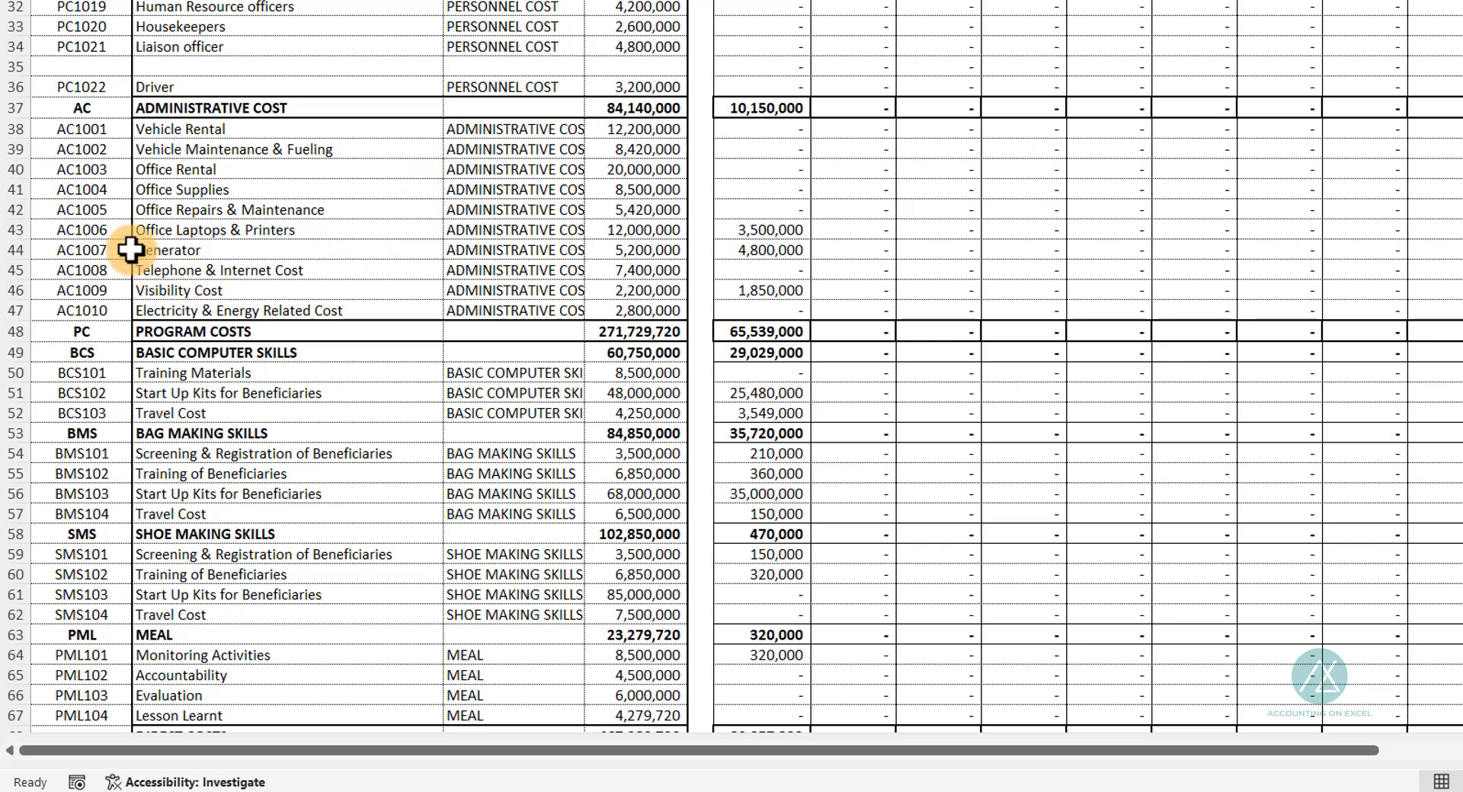
pyautogui.scroll(3, 88, 213)
pyautogui.scroll(7, 87, 214)
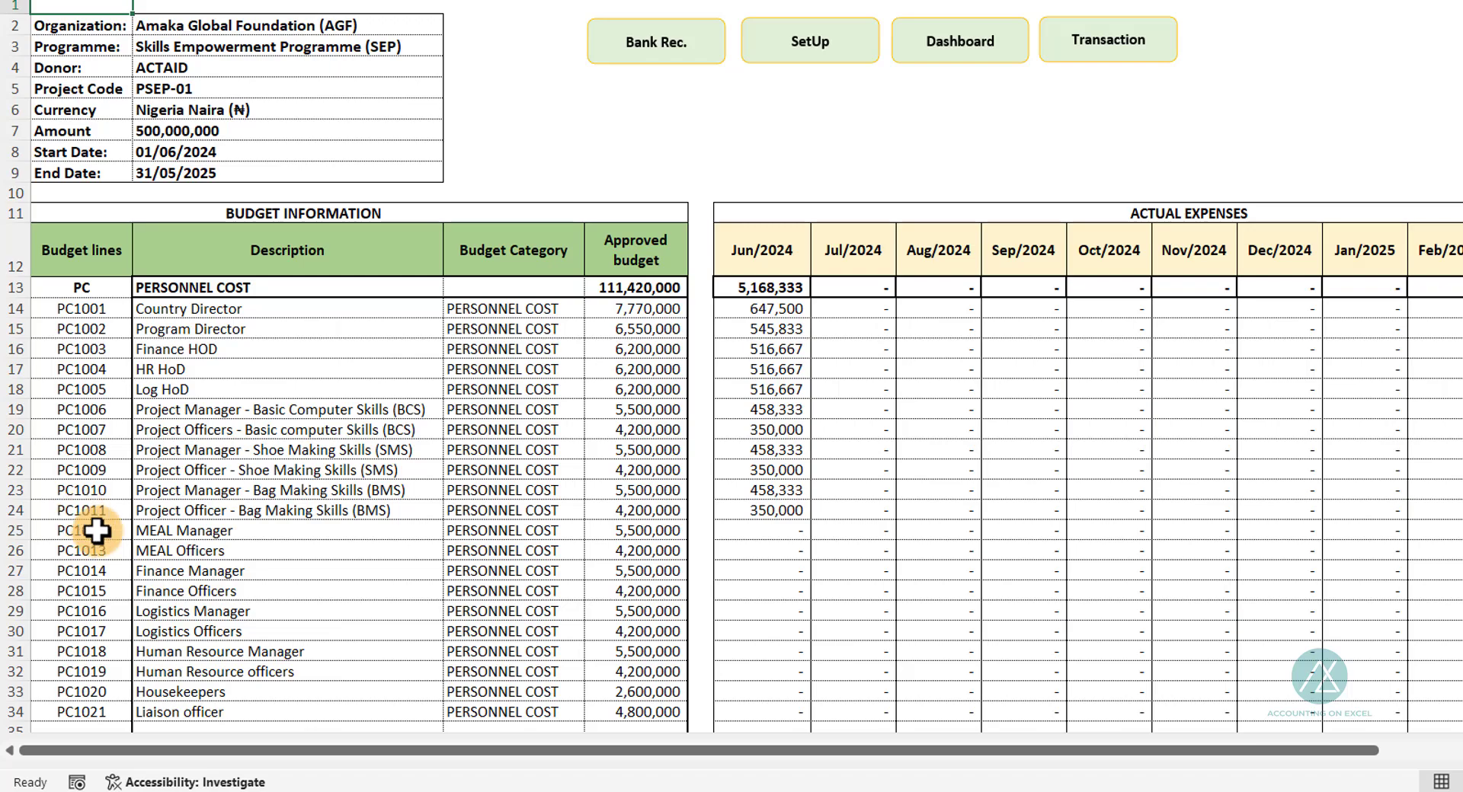
pyautogui.scroll(-5, 304, 560)
pyautogui.scroll(-7, 330, 563)
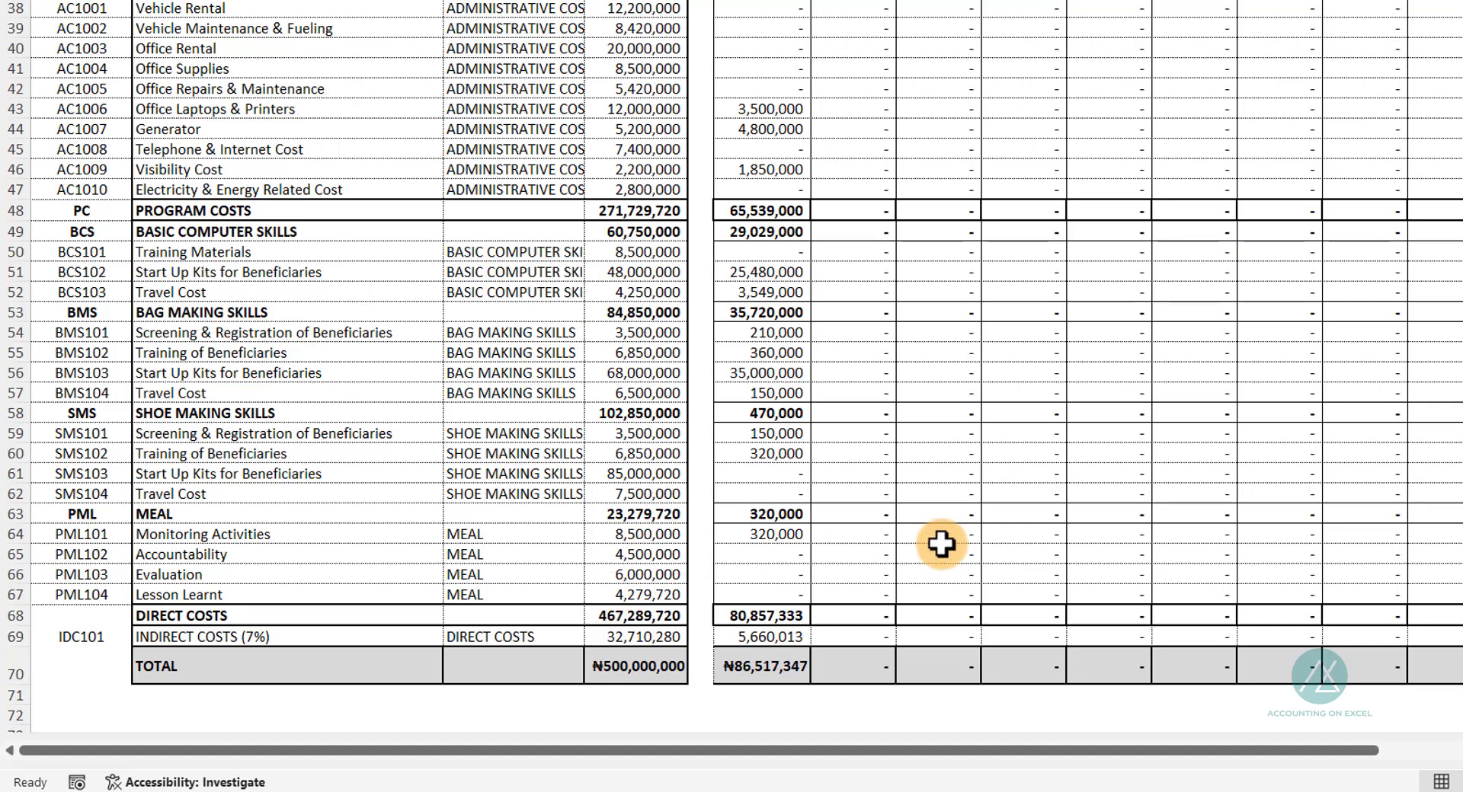
# Step: Select the narrow column R between May/2025 and Total Actual Expenses and examine its cells down the budget lines
pyautogui.moveTo(1055, 751); pyautogui.dragTo(1425, 716)
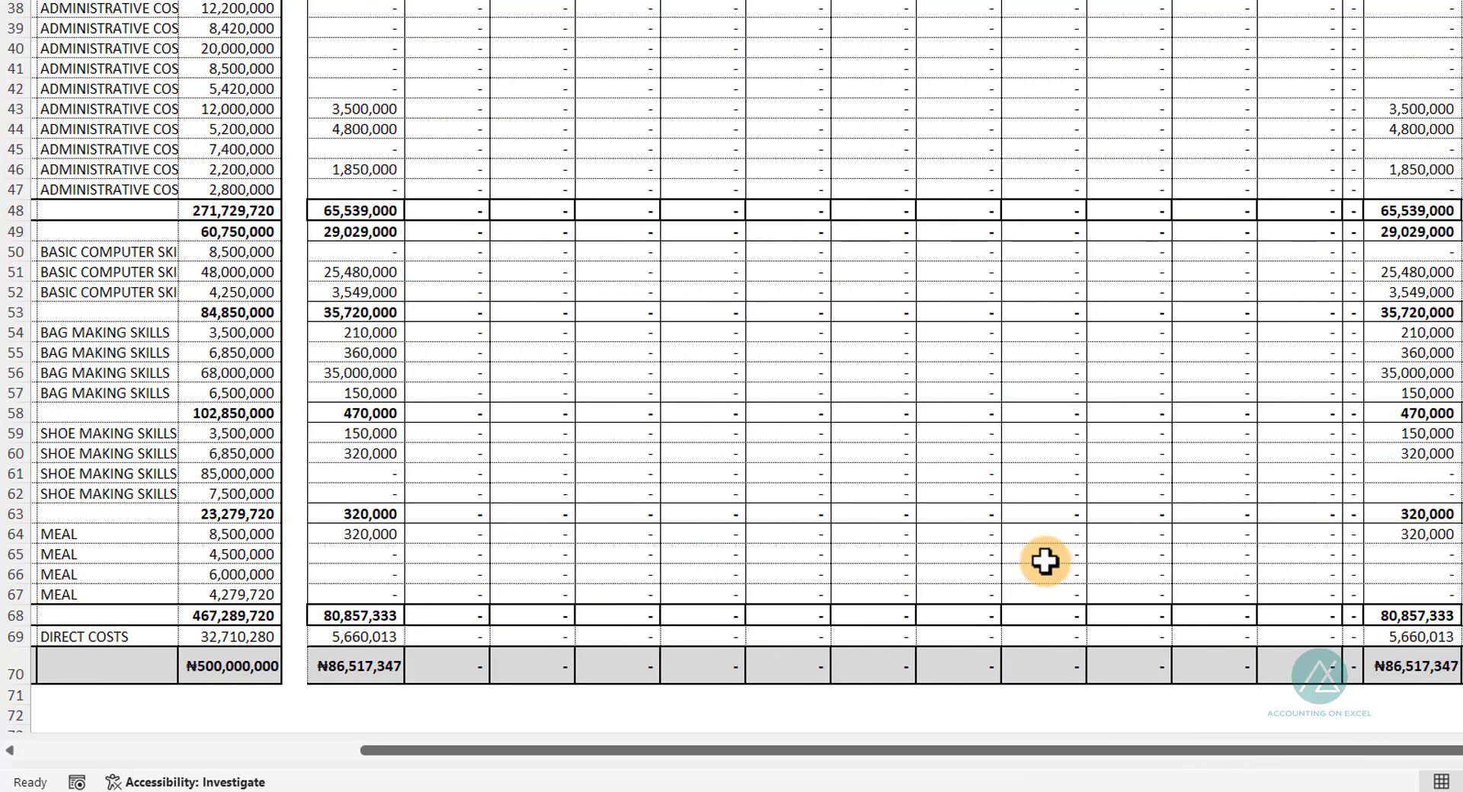
pyautogui.scroll(12, 1100, 400)
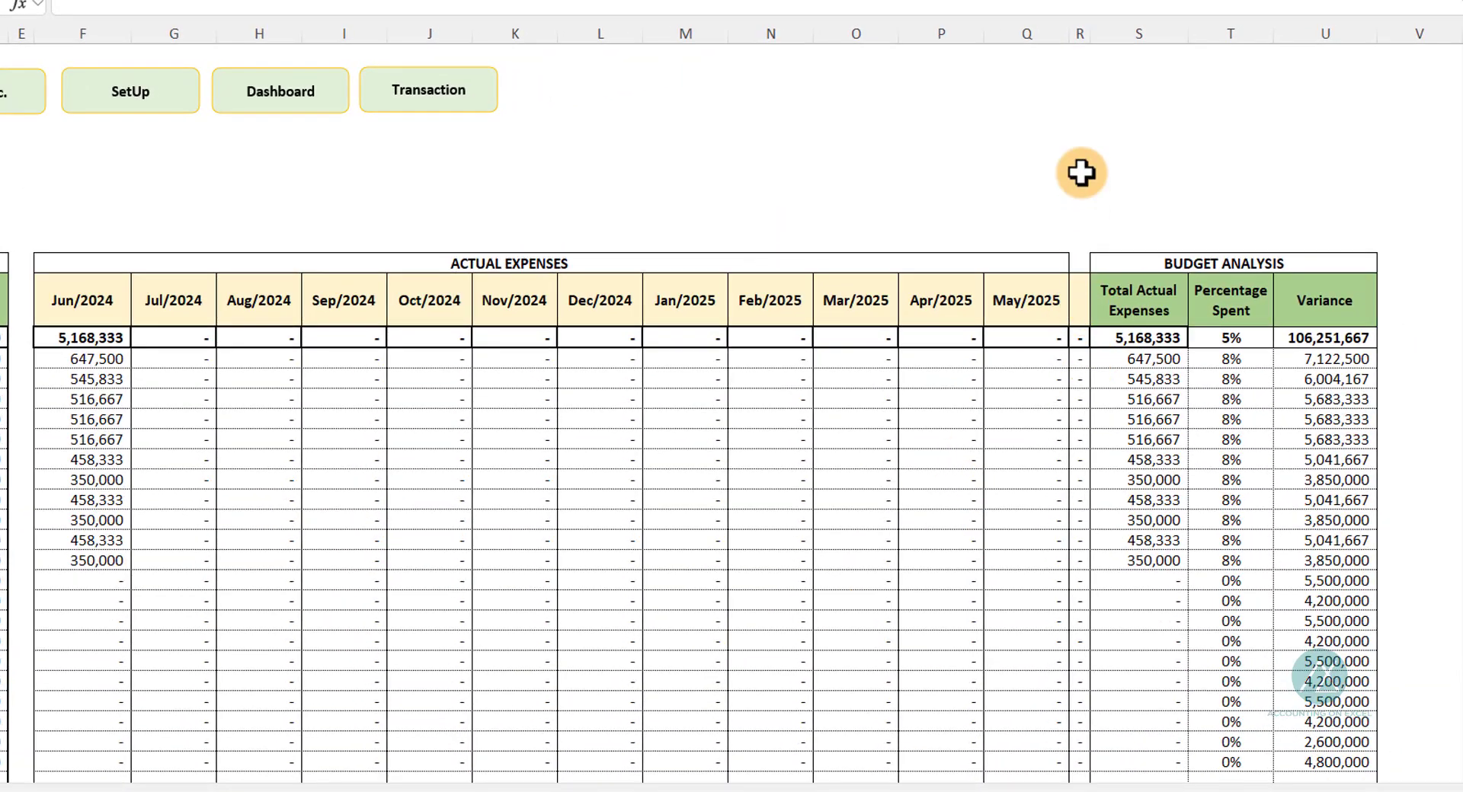
pyautogui.click(1082, 29)
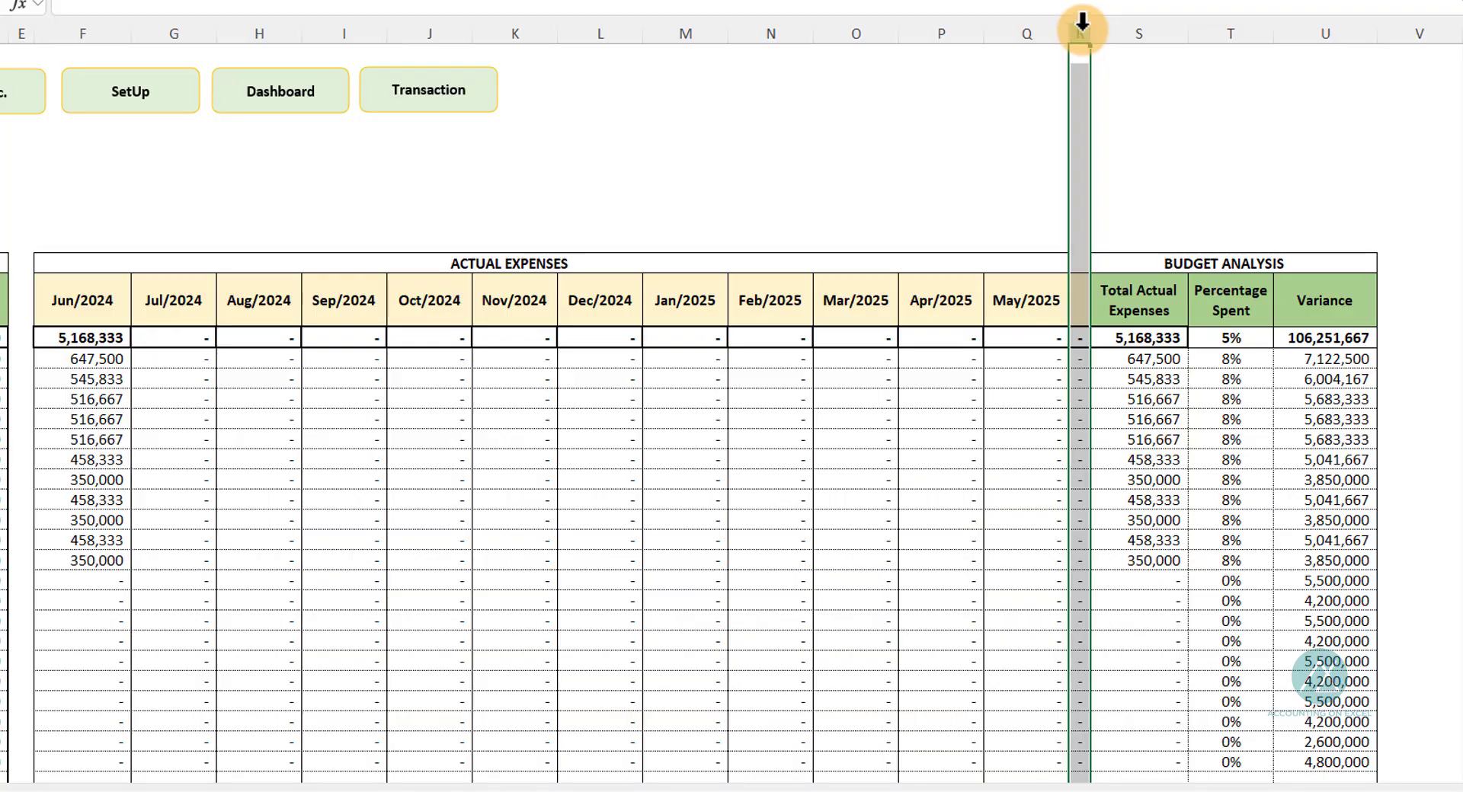
pyautogui.scroll(-5, 294, 665)
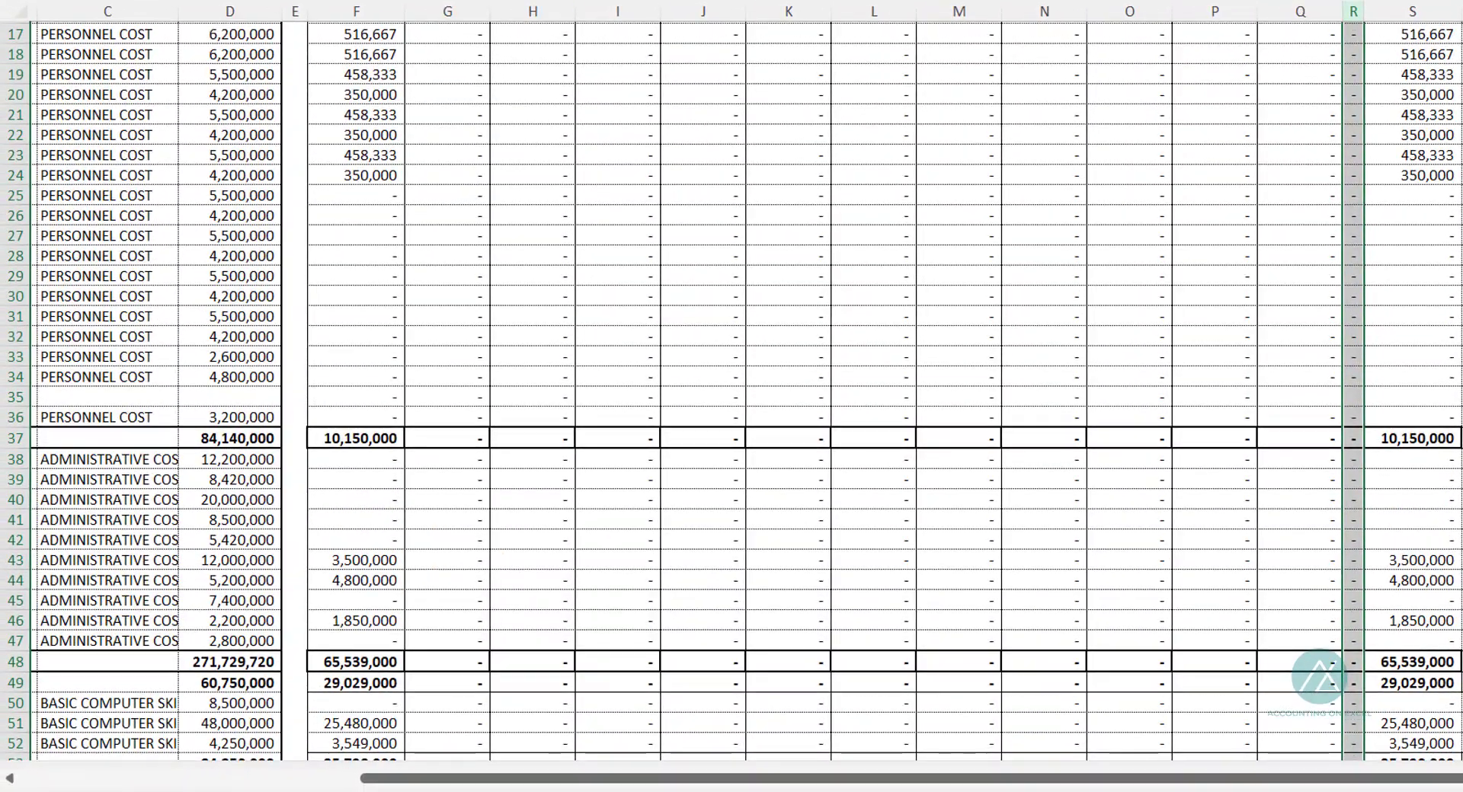
# Step: Insert a blank budget line row above Electricity & Energy Related Cost (AC1010) in the Administrative Cost section
pyautogui.moveTo(507, 777); pyautogui.dragTo(33, 761)
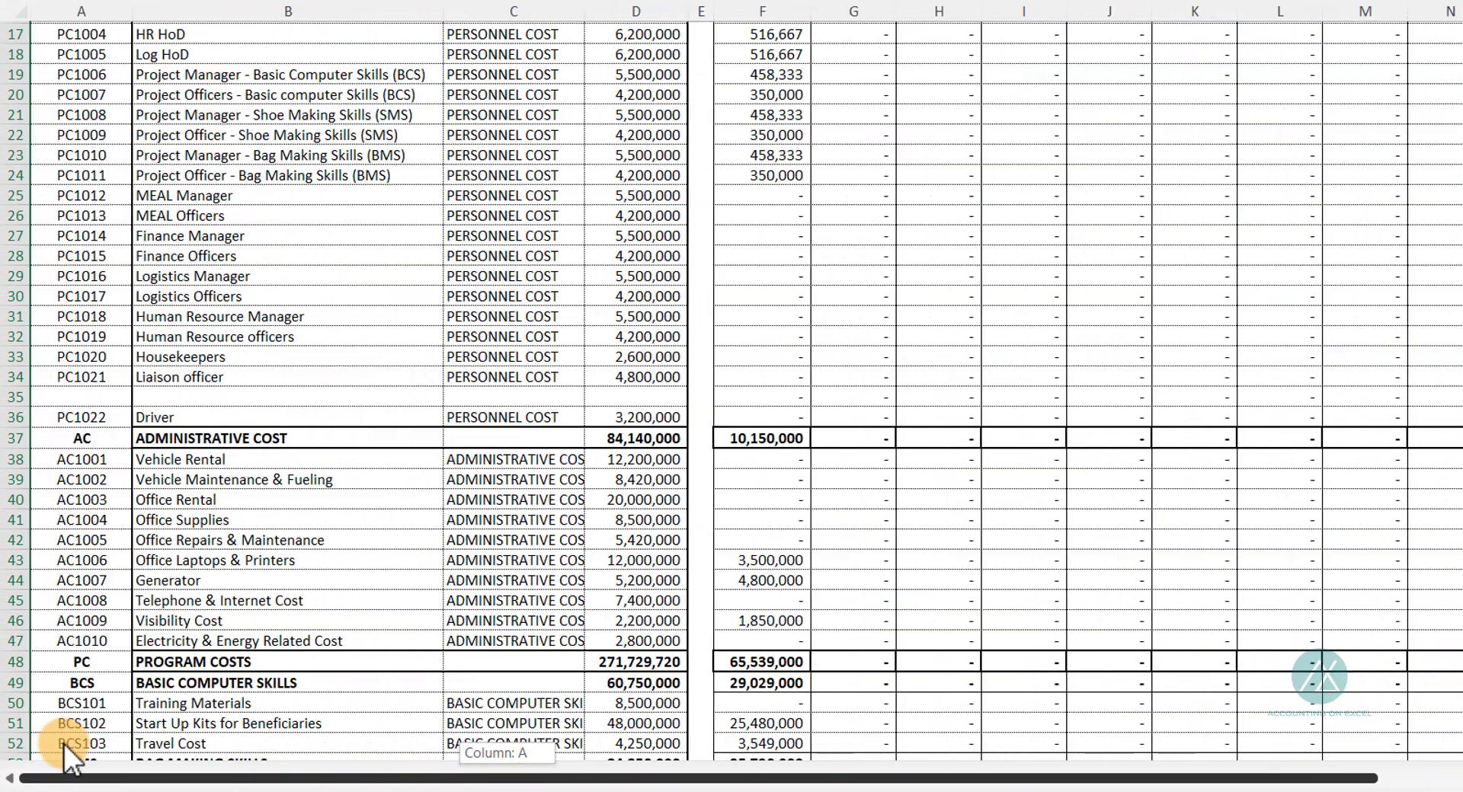
pyautogui.click(9, 642)
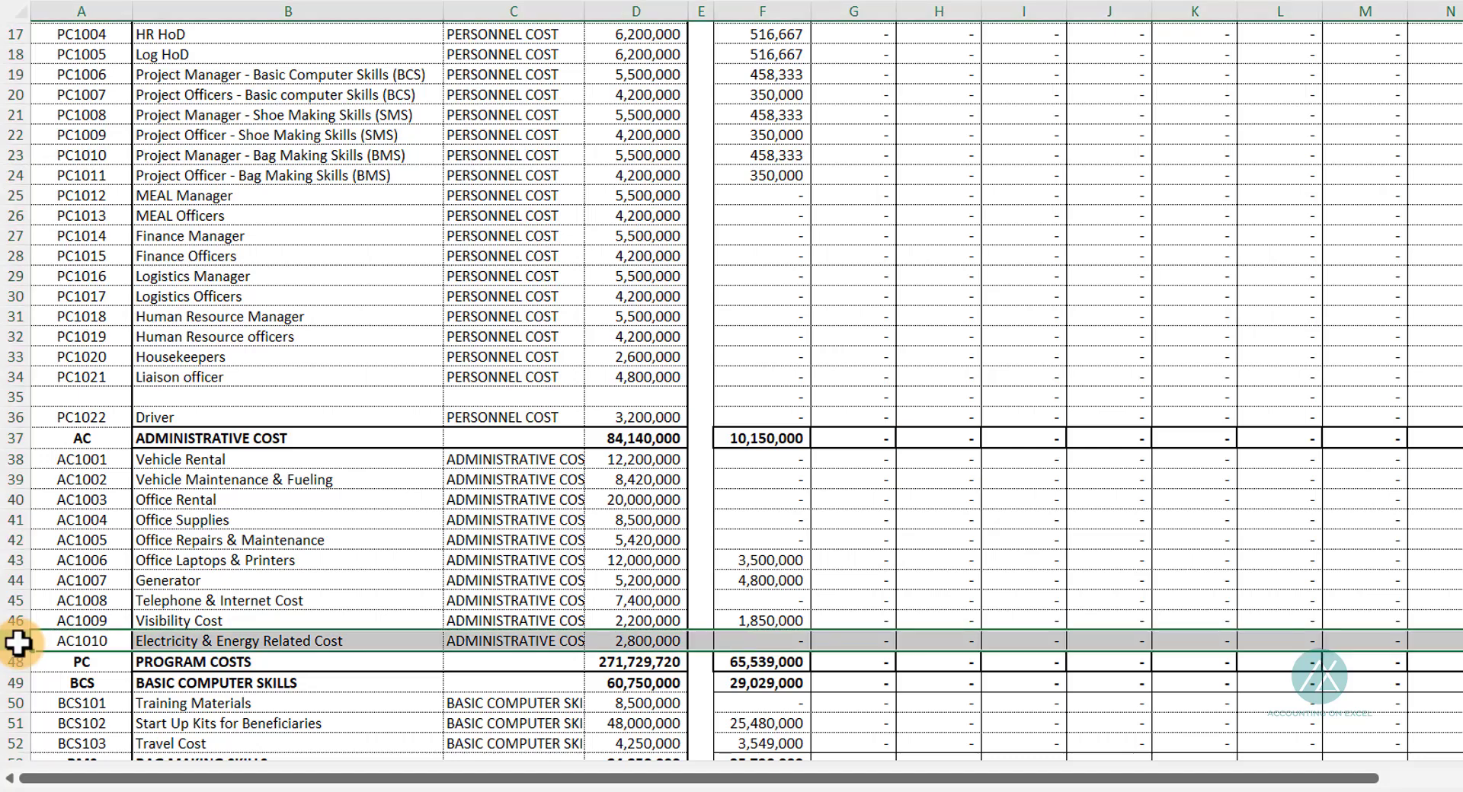
pyautogui.rightClick(17, 644)
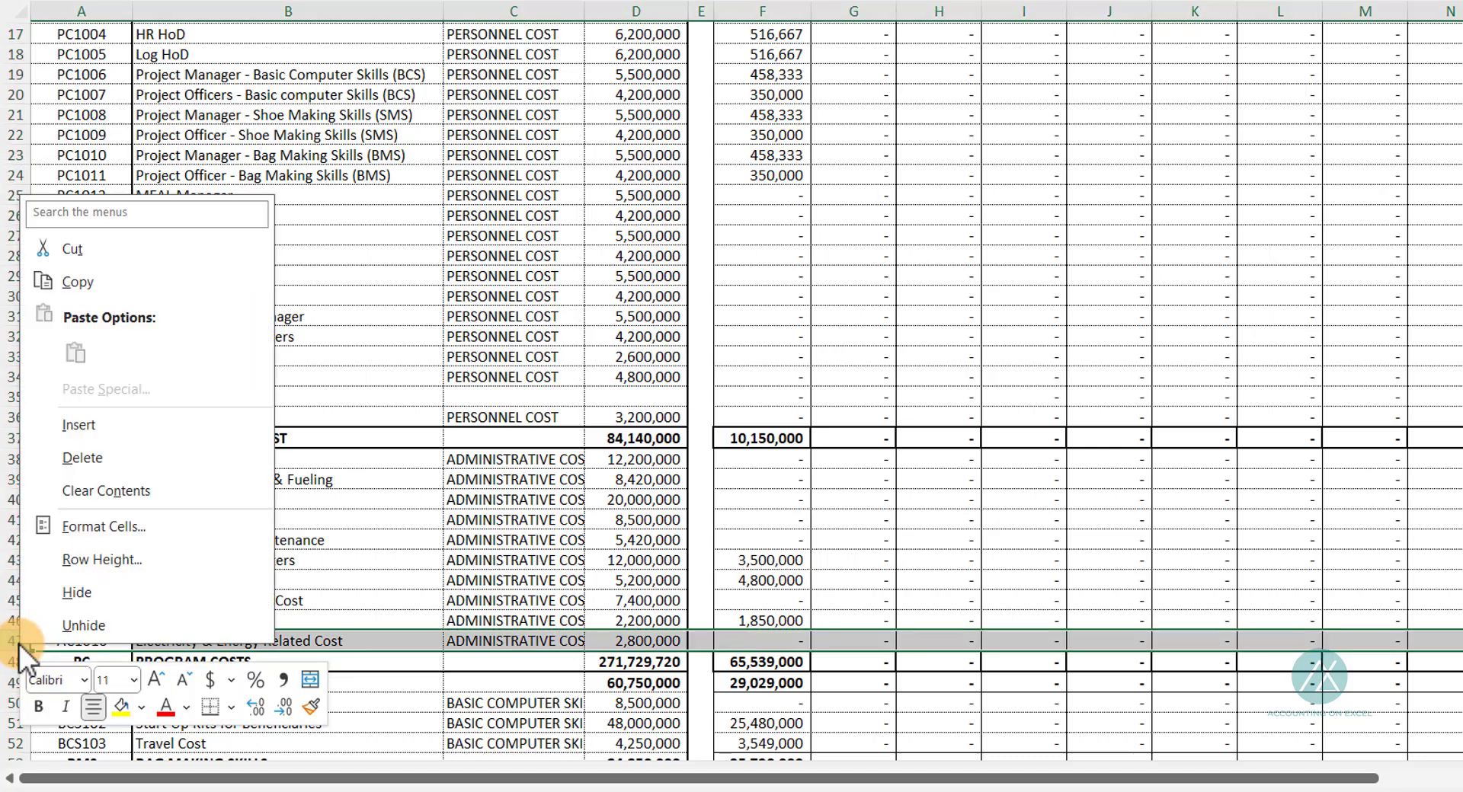
pyautogui.click(99, 424)
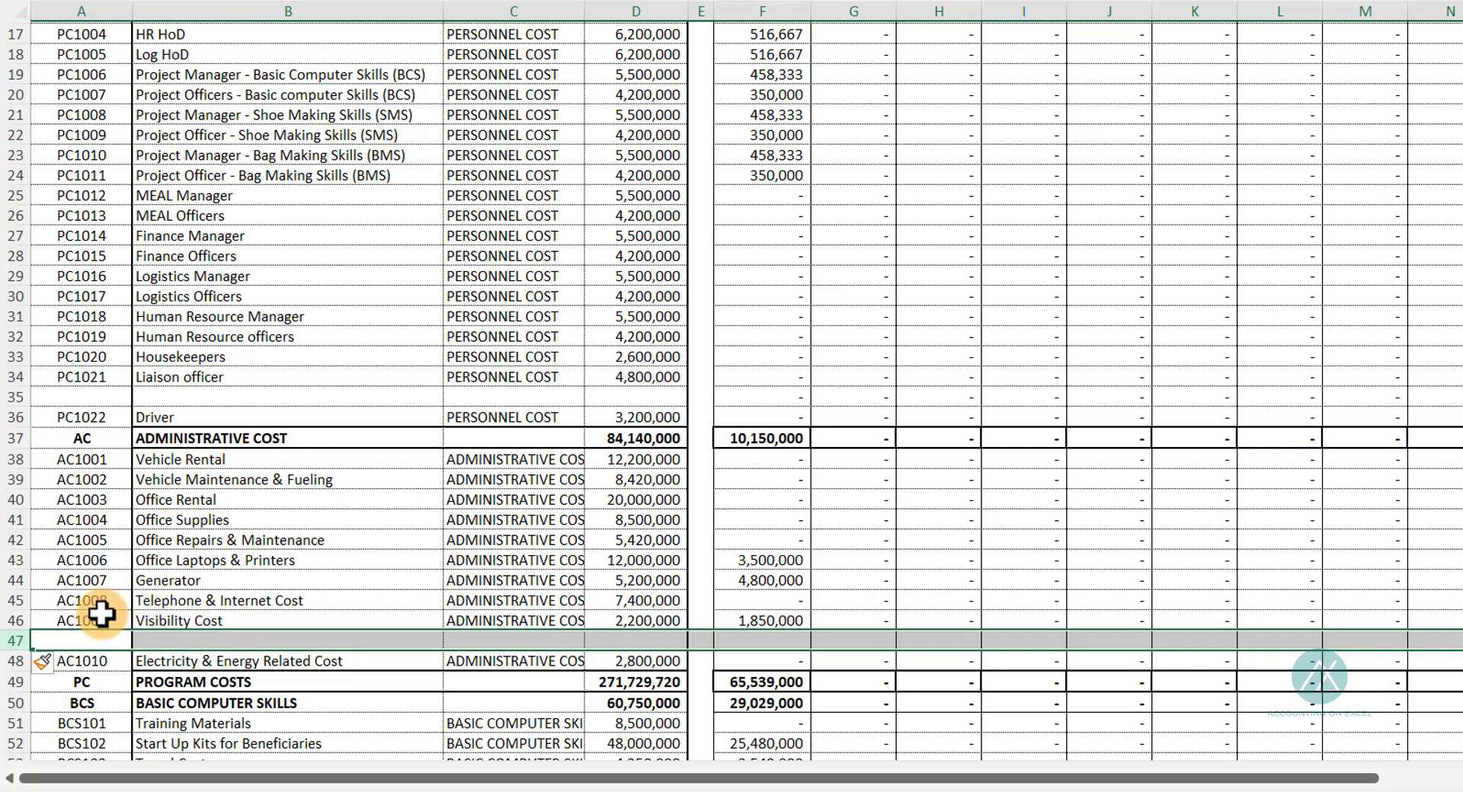
# Step: Fill the Actual Expenses formulas from the Visibility Cost row down into blank row 47 for Jun/2024 to Apr/2025
pyautogui.click(769, 621)
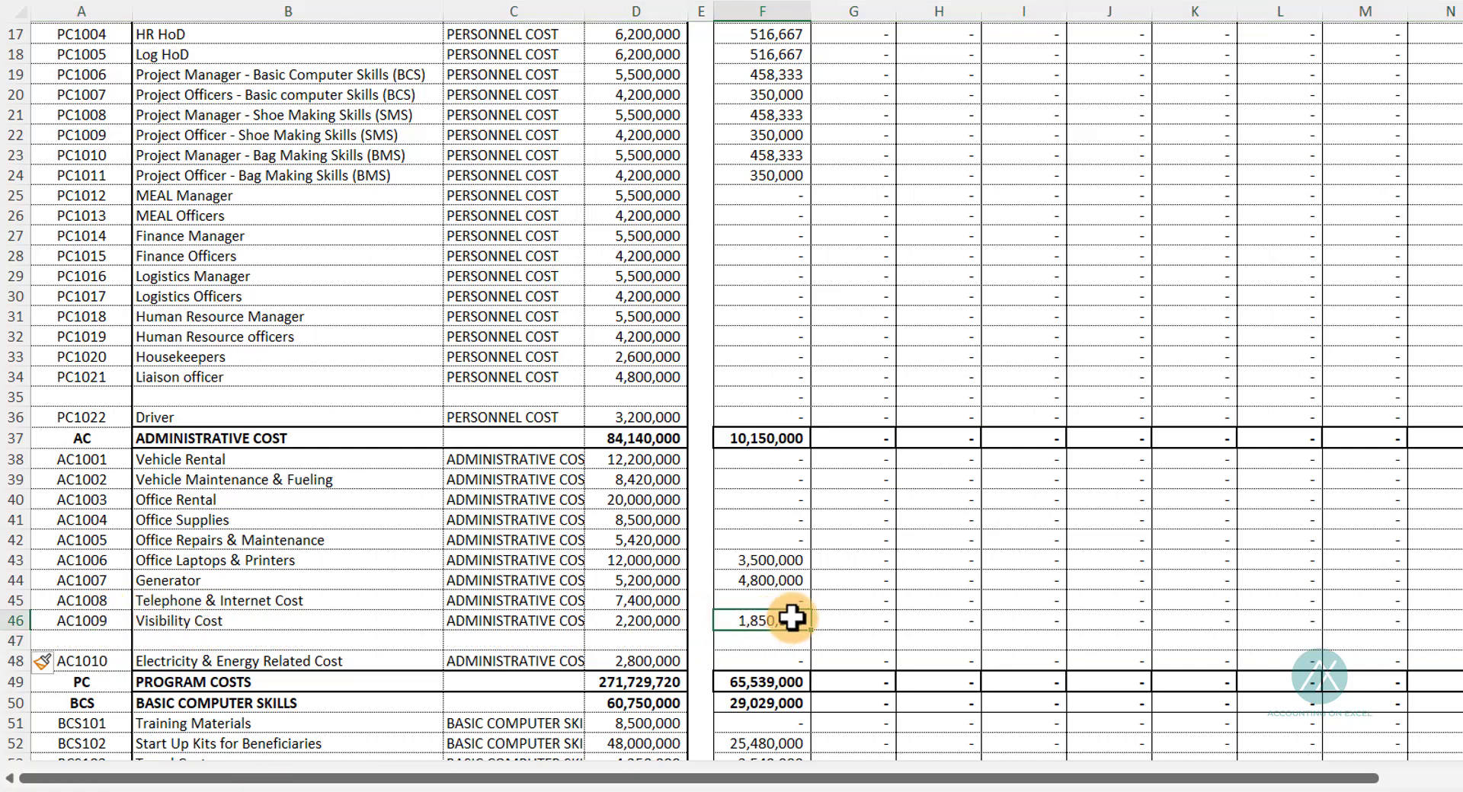
pyautogui.moveTo(809, 630); pyautogui.dragTo(798, 643)
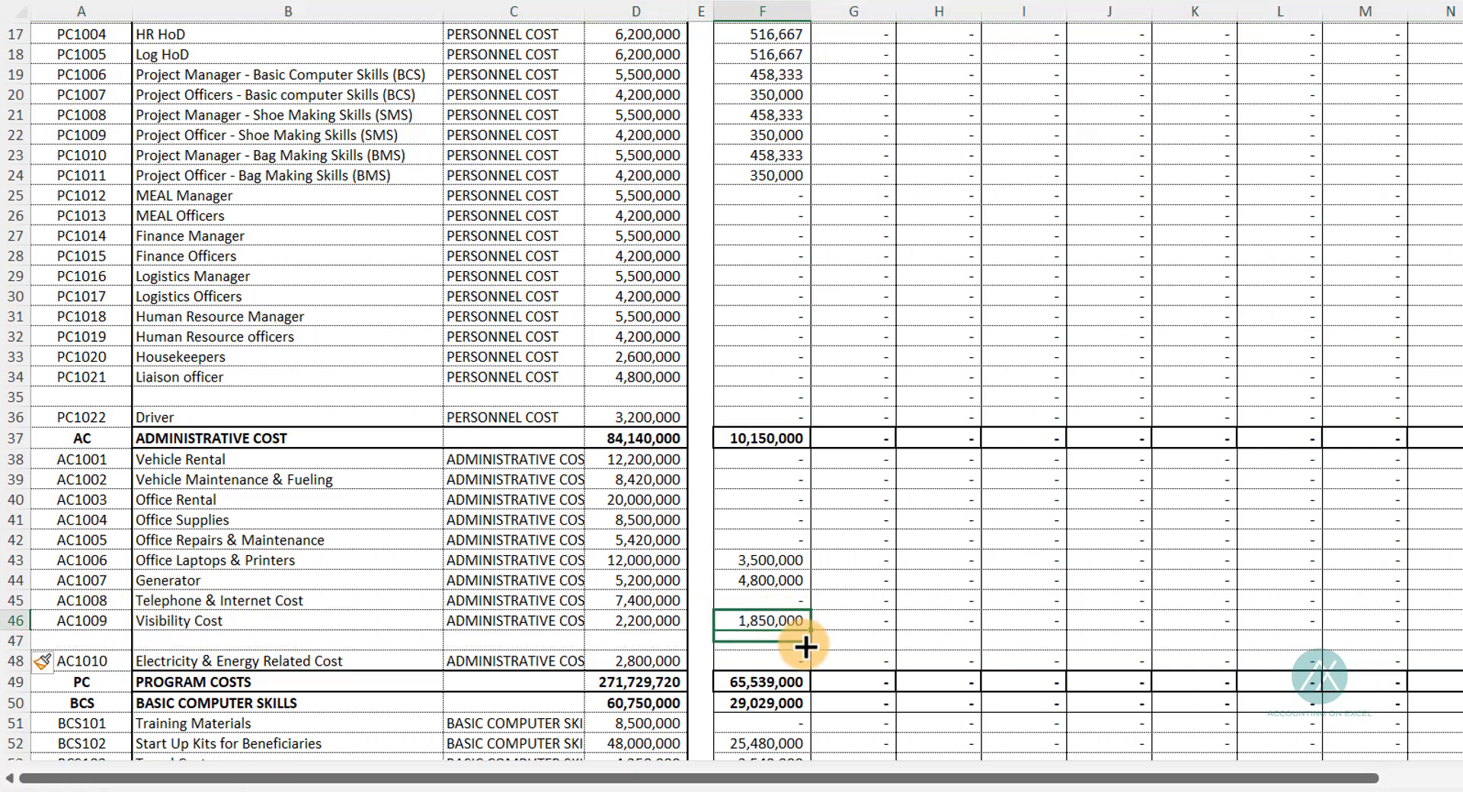
pyautogui.click(855, 640)
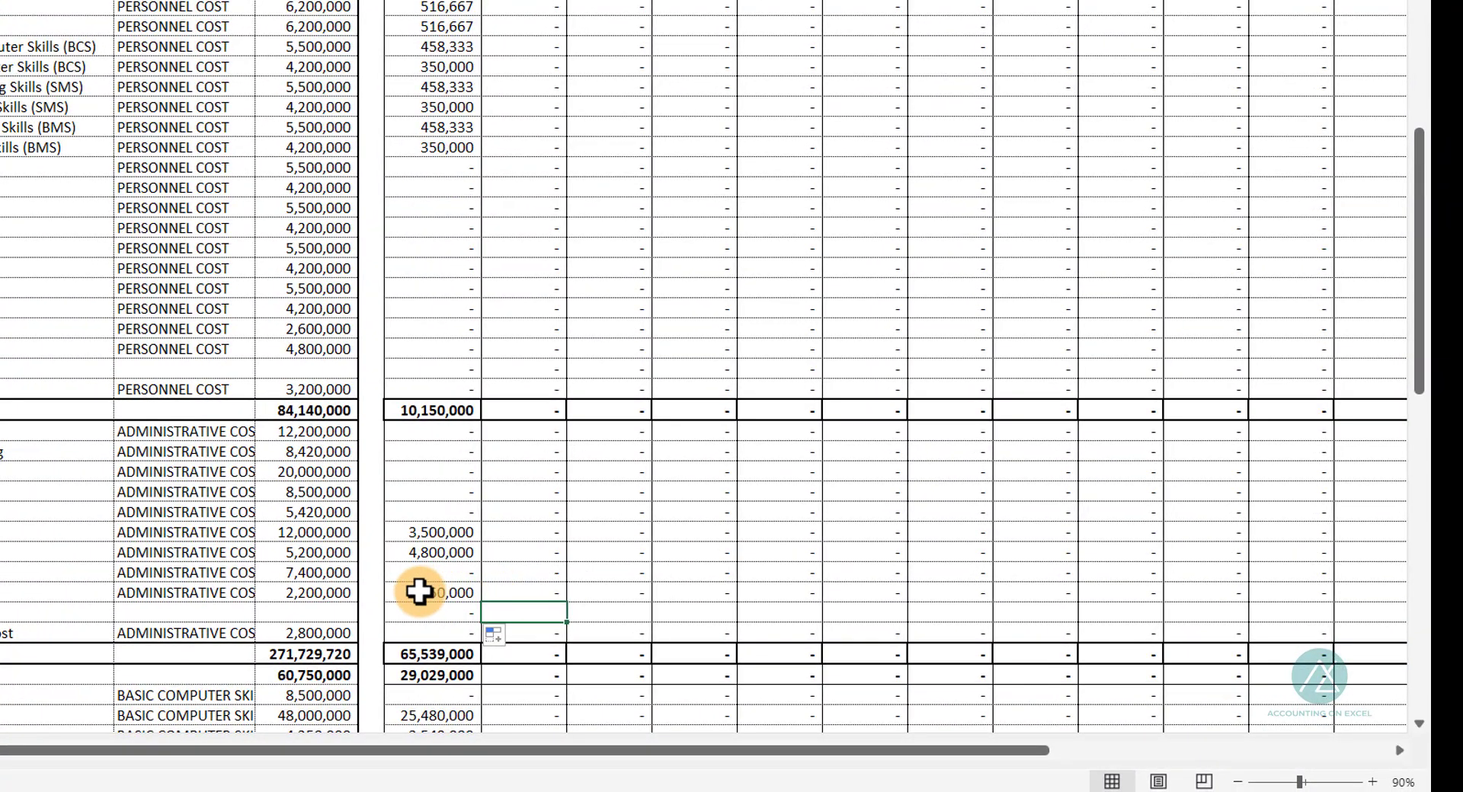
pyautogui.moveTo(419, 592); pyautogui.dragTo(1323, 621)
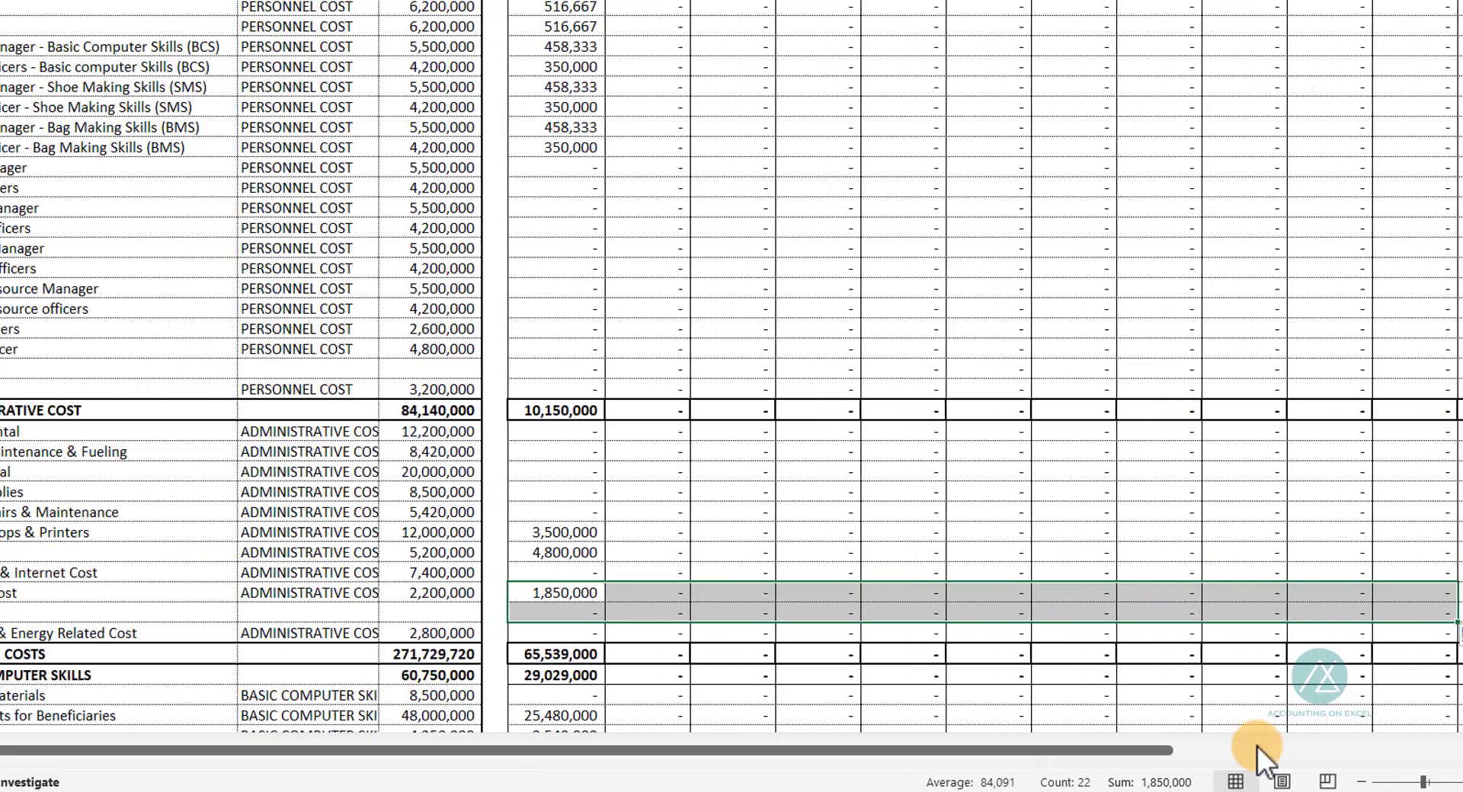
pyautogui.click(31, 612)
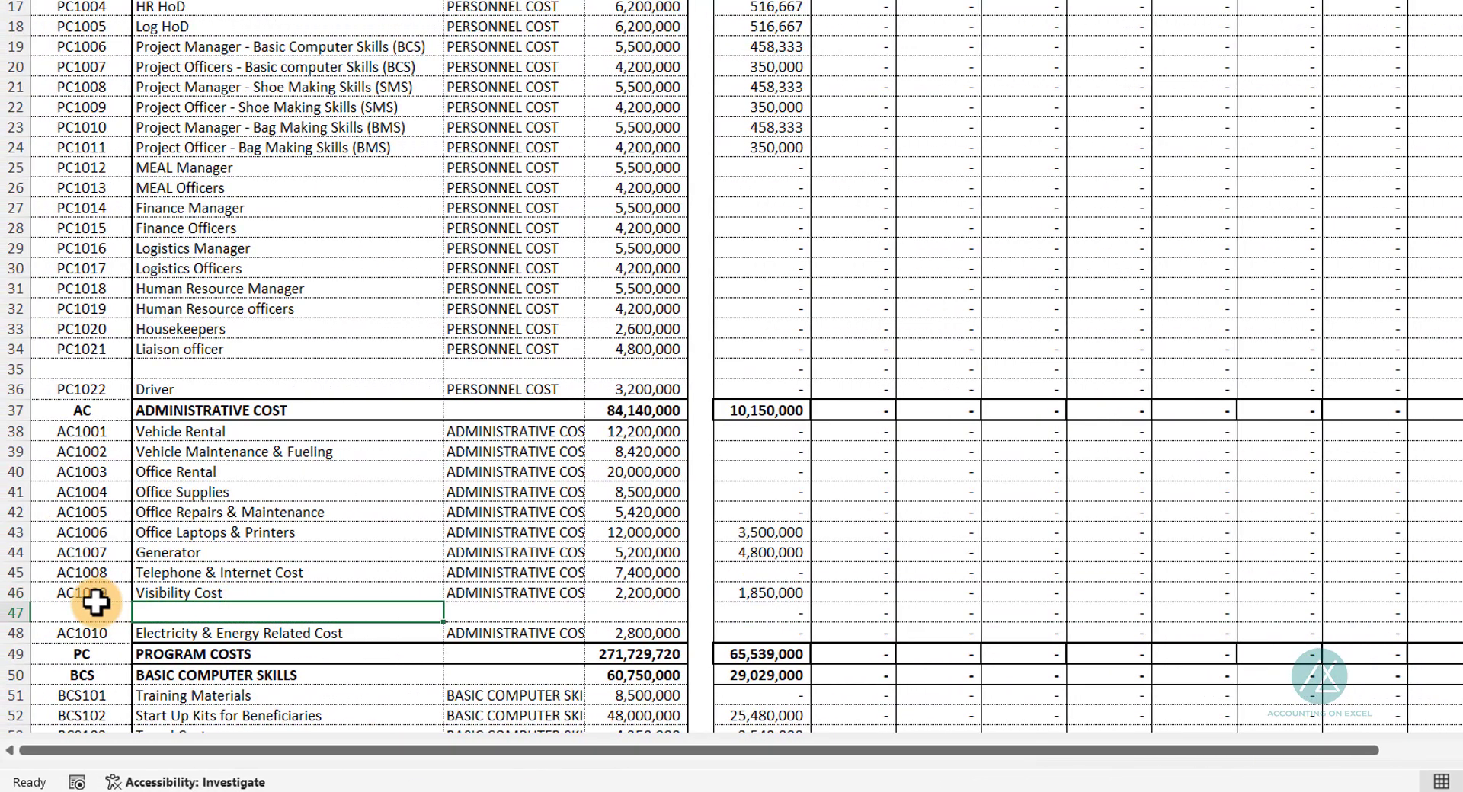
pyautogui.click(95, 605)
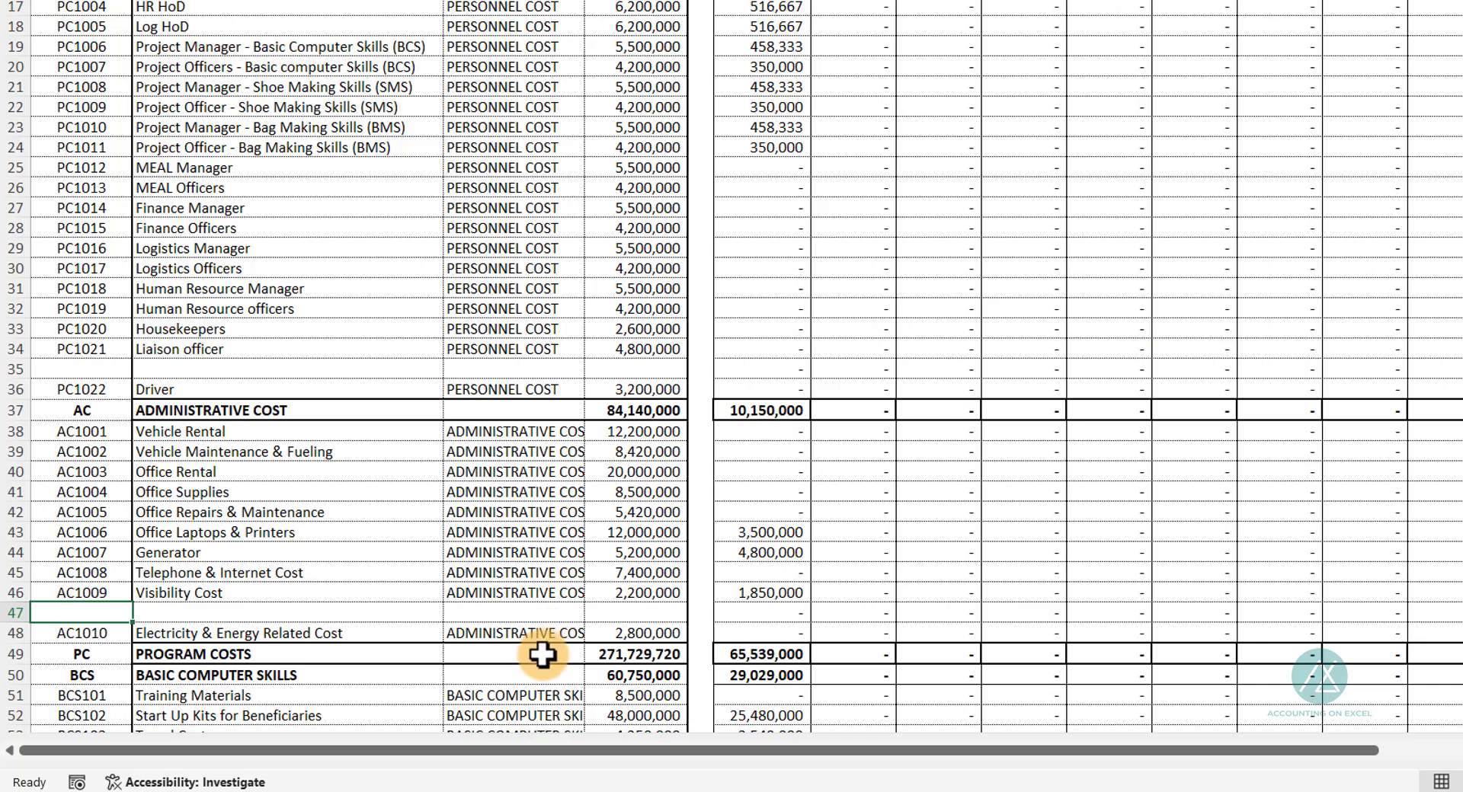
# Step: Review the monthly Actual Expenses and Budget Analysis columns down to the grand total row, and return to the Budget Information section
pyautogui.scroll(6, 1006, 449)
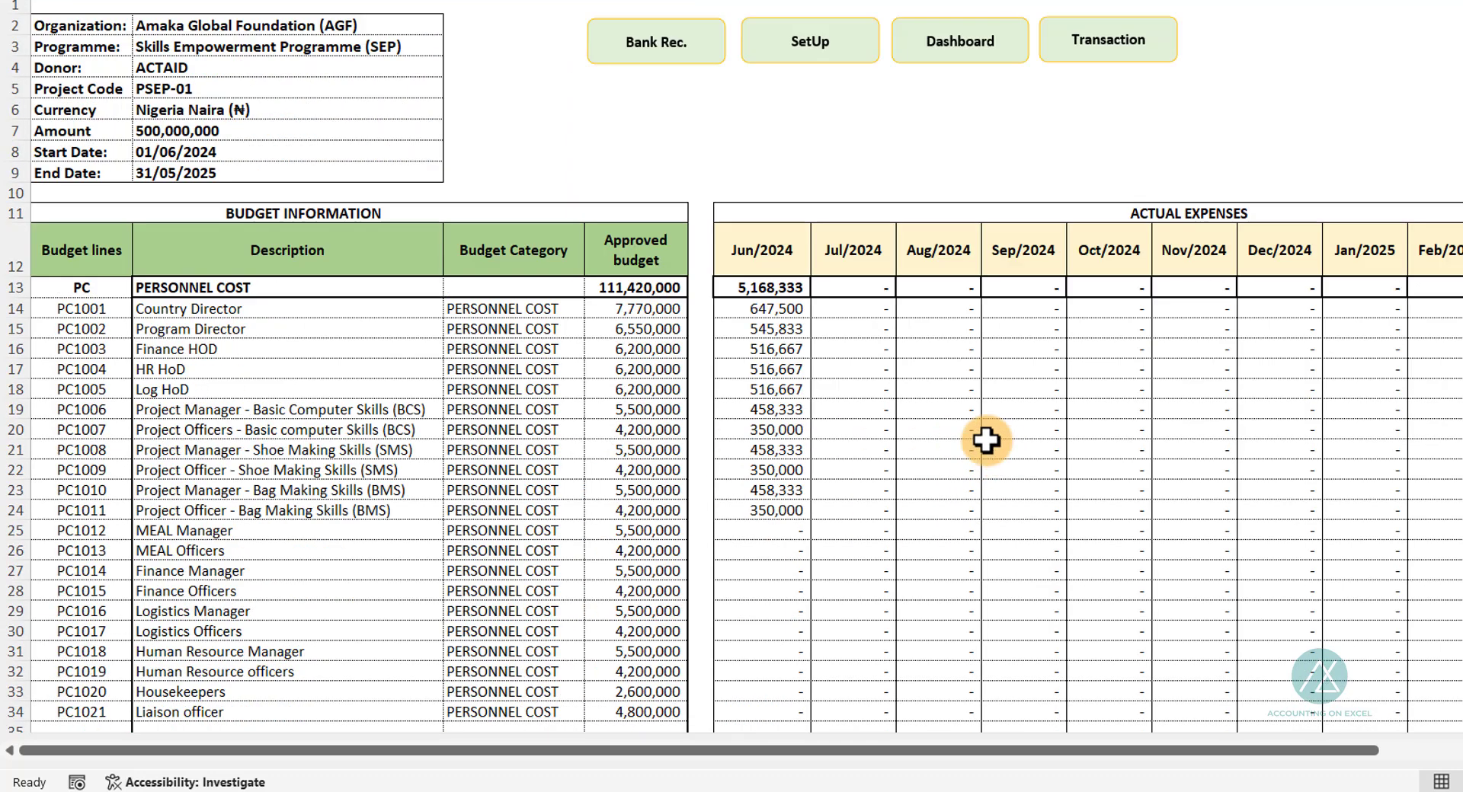
pyautogui.moveTo(1016, 754); pyautogui.dragTo(1412, 729)
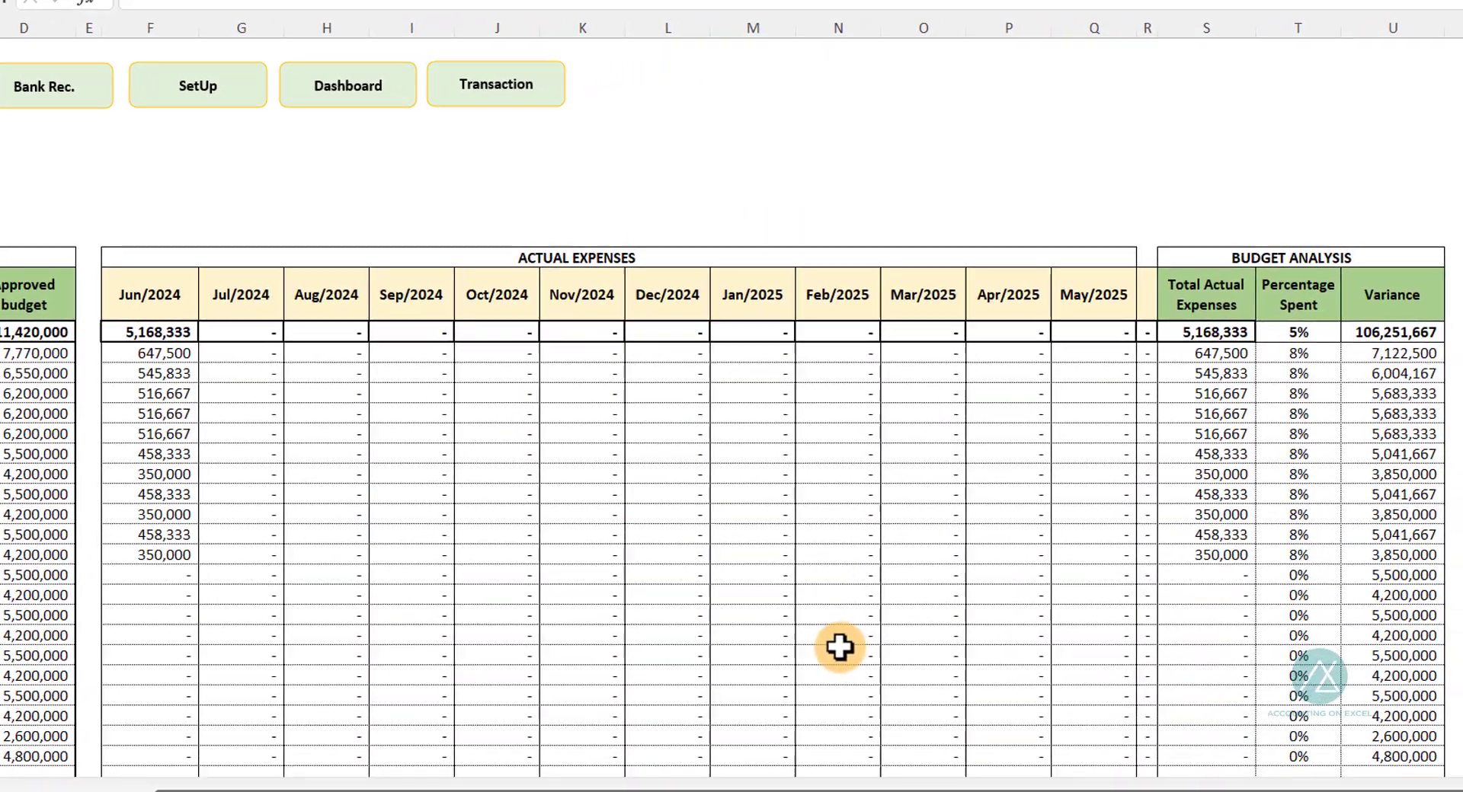
pyautogui.scroll(-15, 1306, 686)
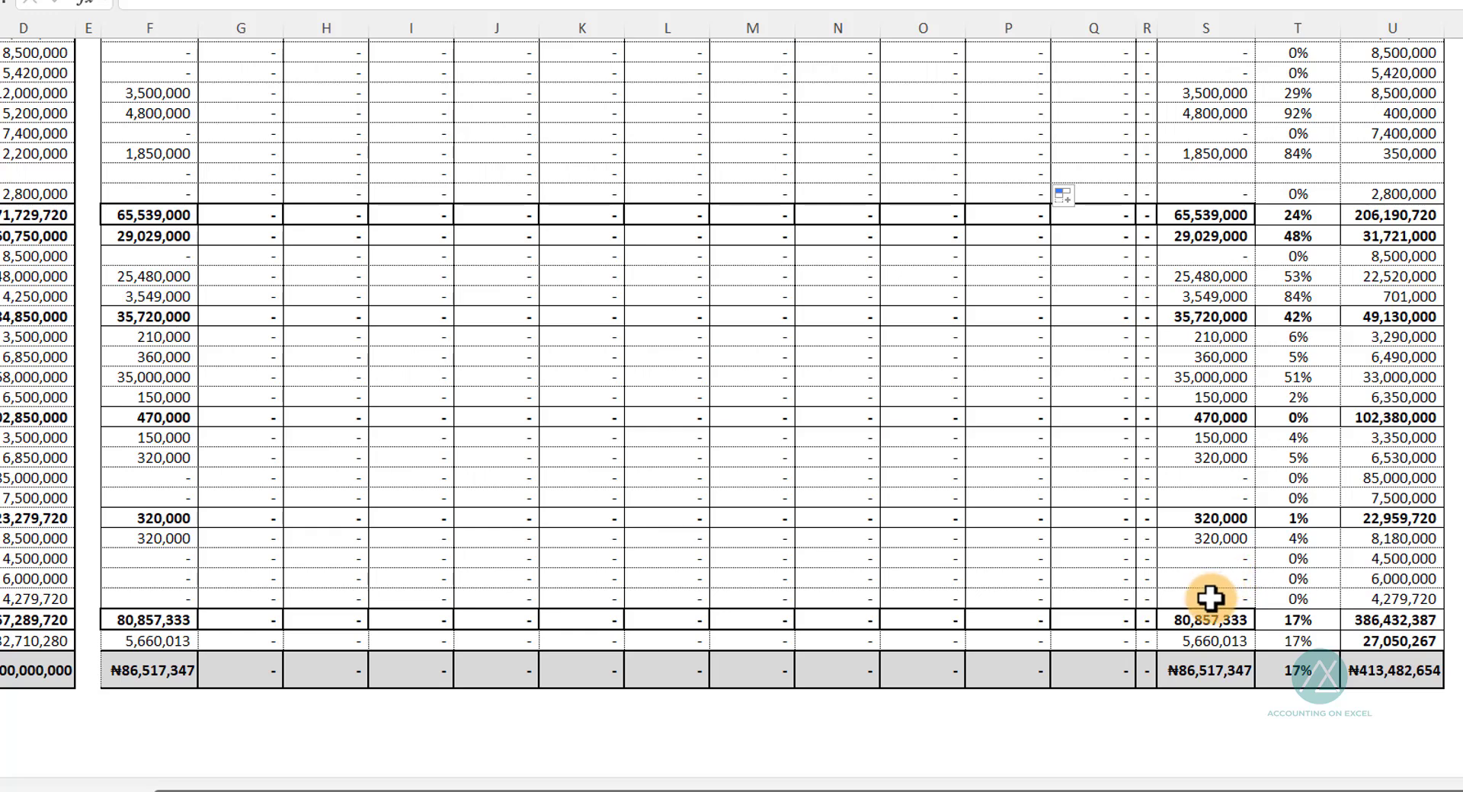
pyautogui.scroll(15, 1300, 604)
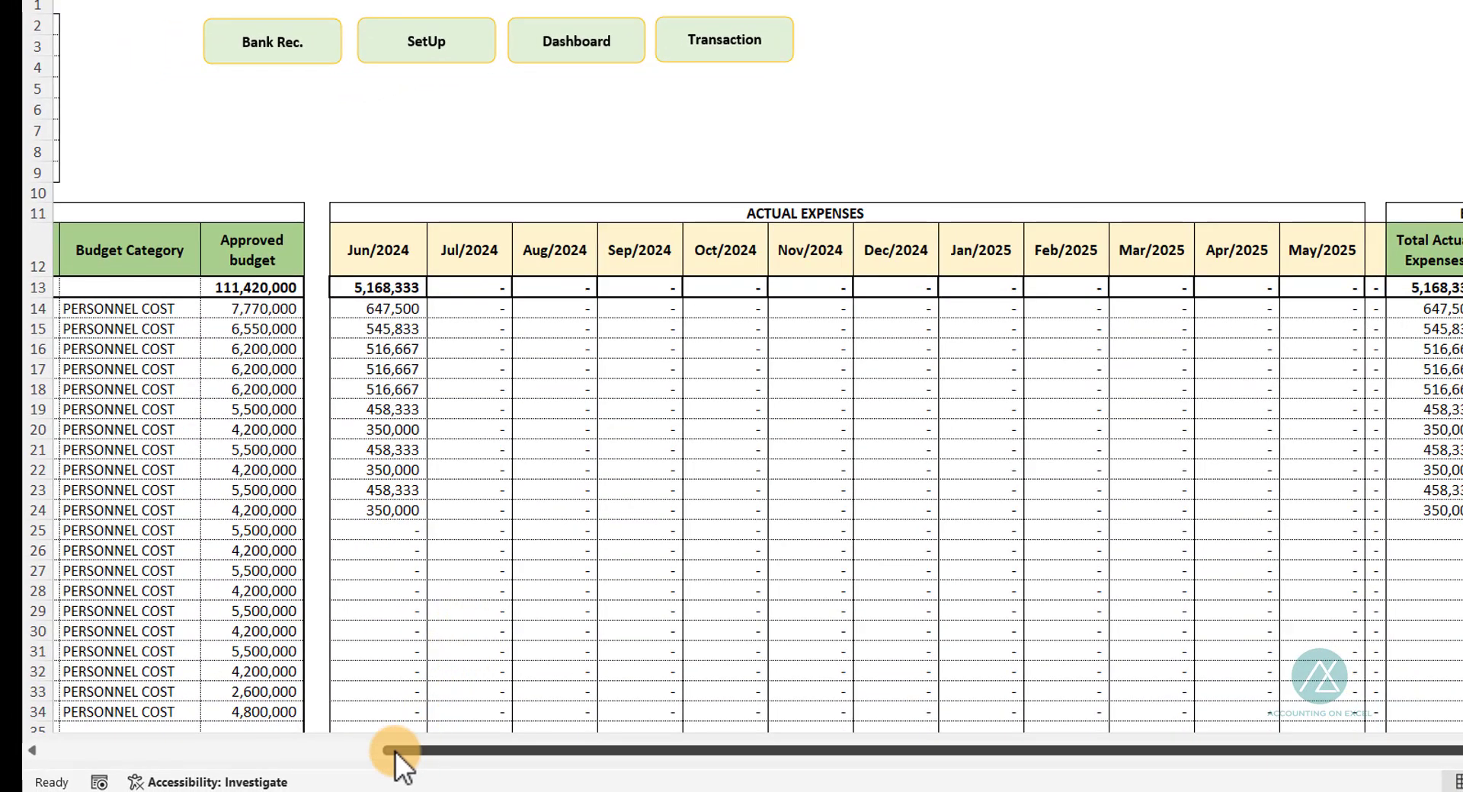
pyautogui.moveTo(395, 751); pyautogui.dragTo(34, 762)
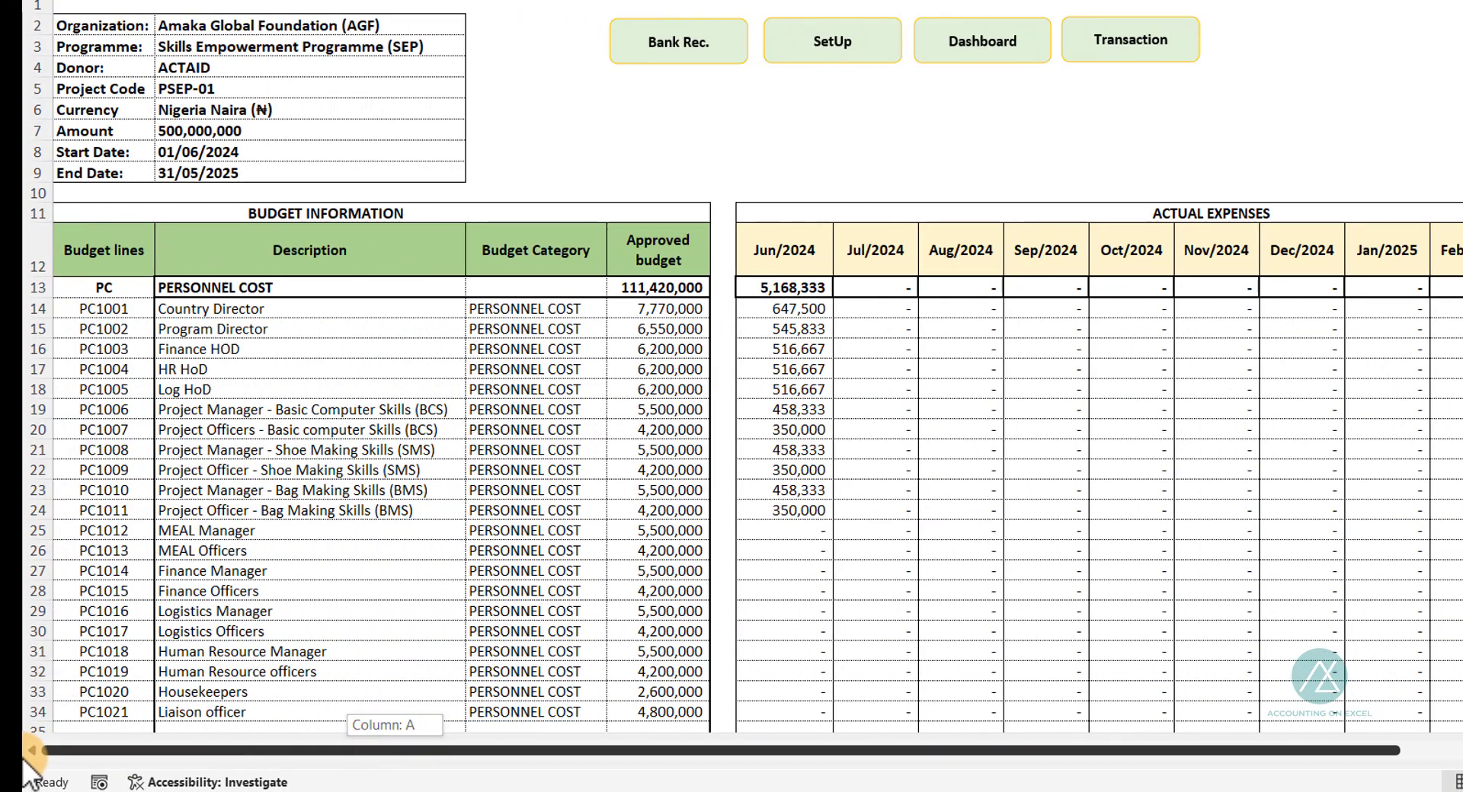